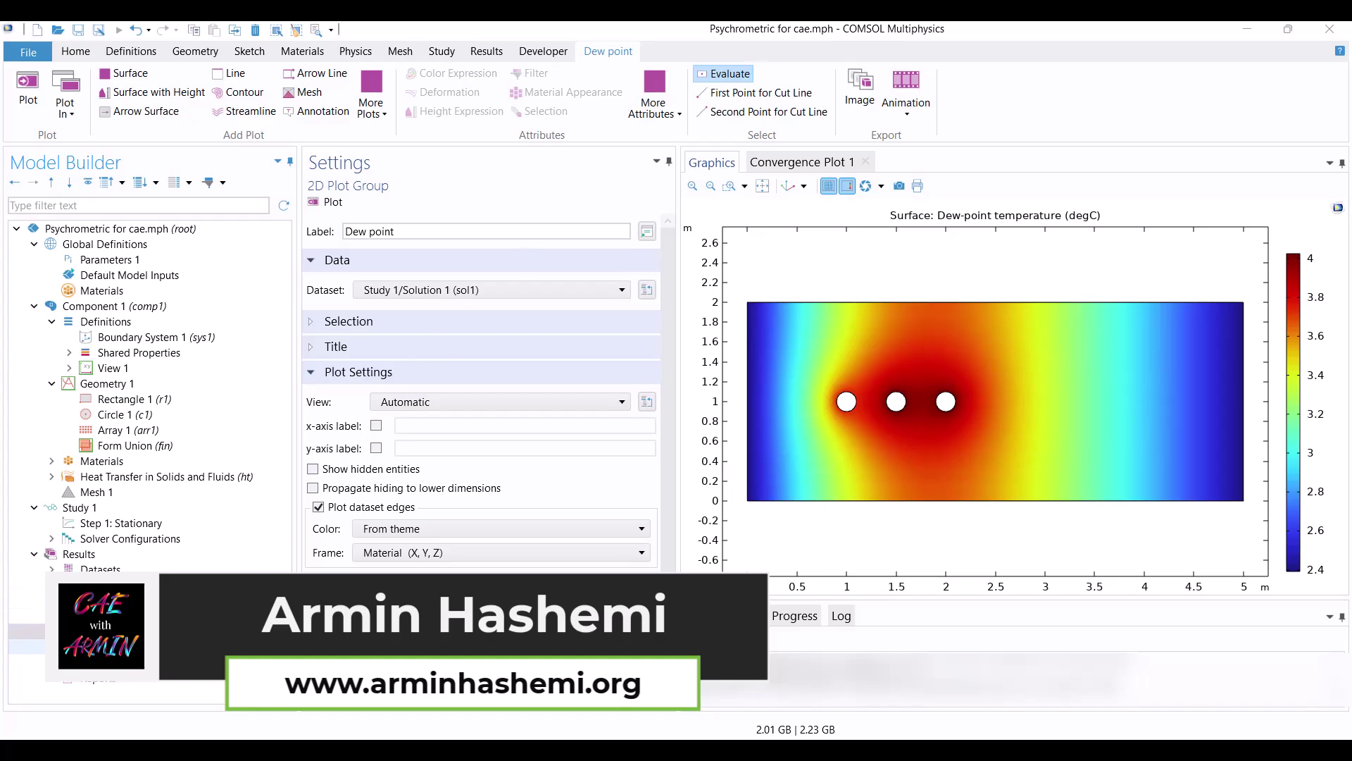
Review the relative humidity plot and the rectangle and circle geometry settings.
click(133, 646)
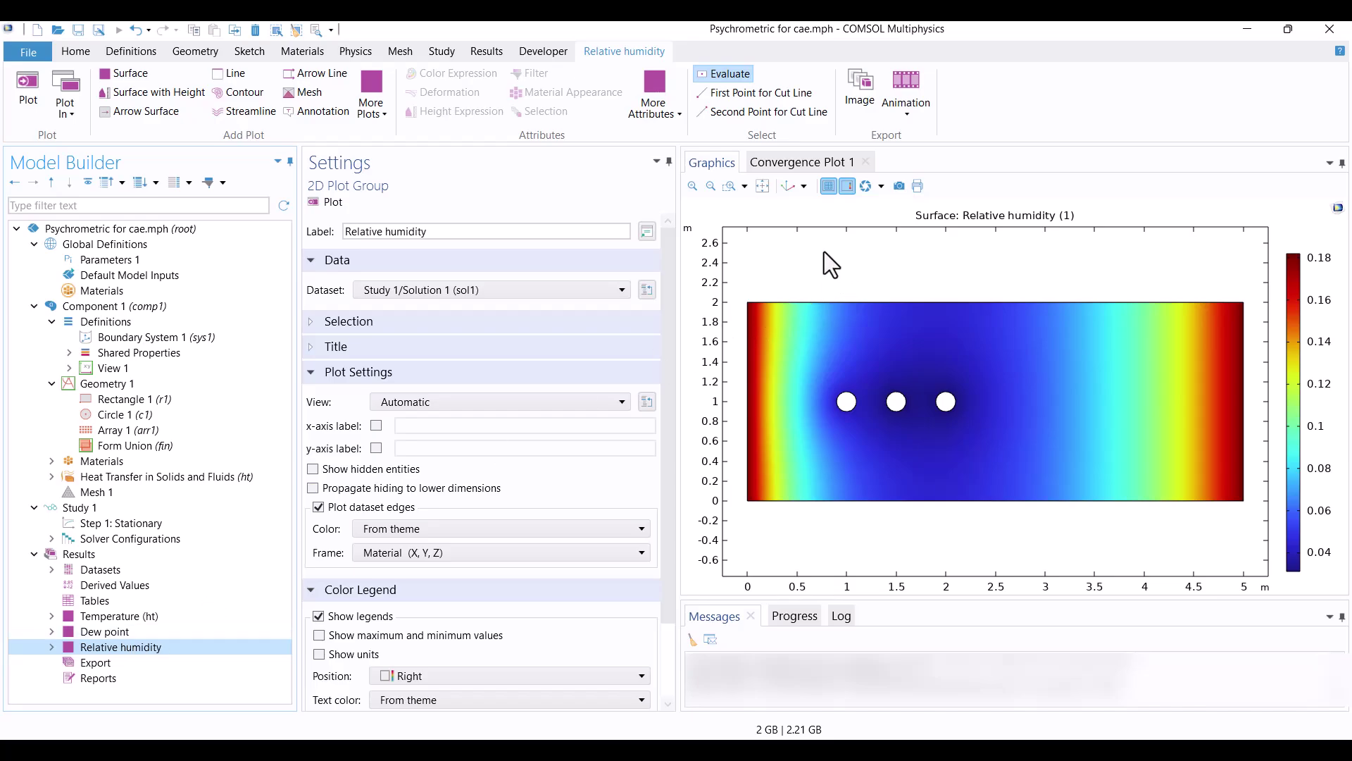
click(127, 397)
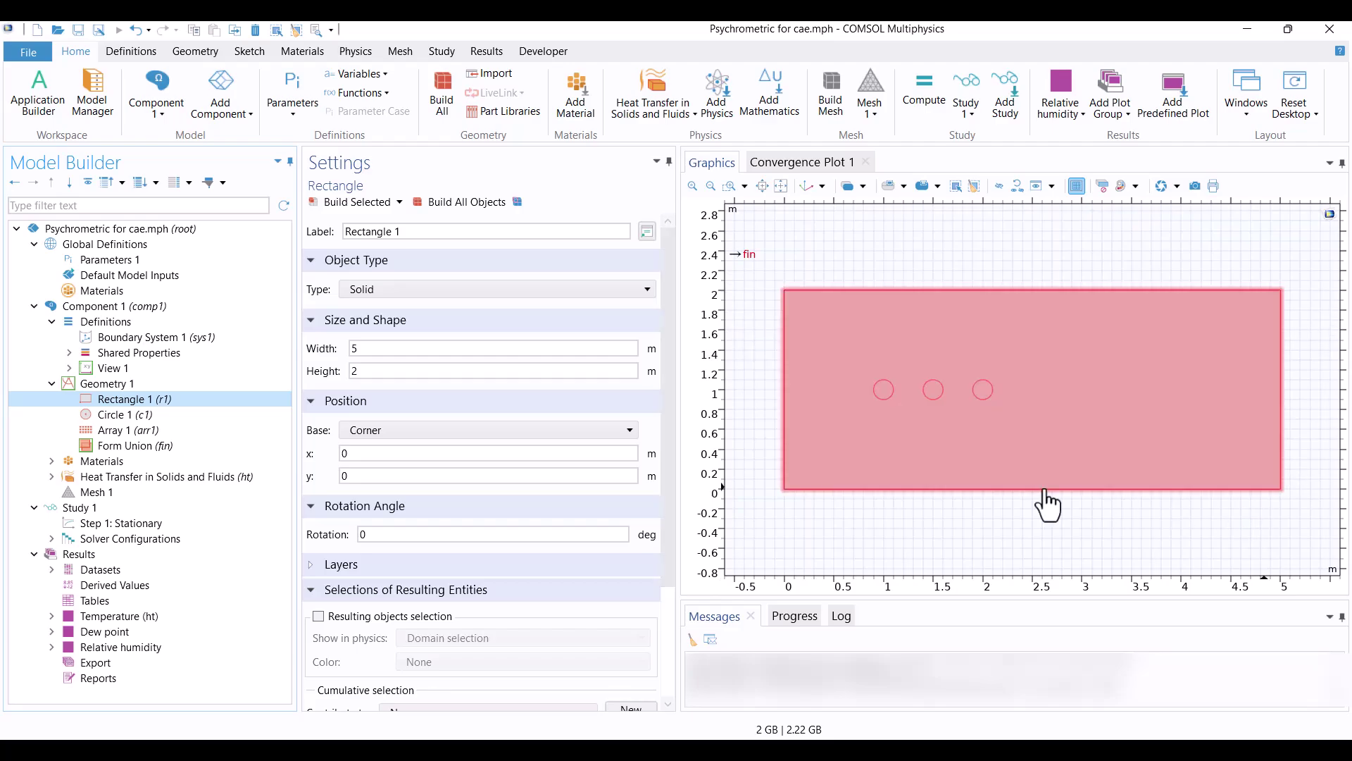
click(116, 414)
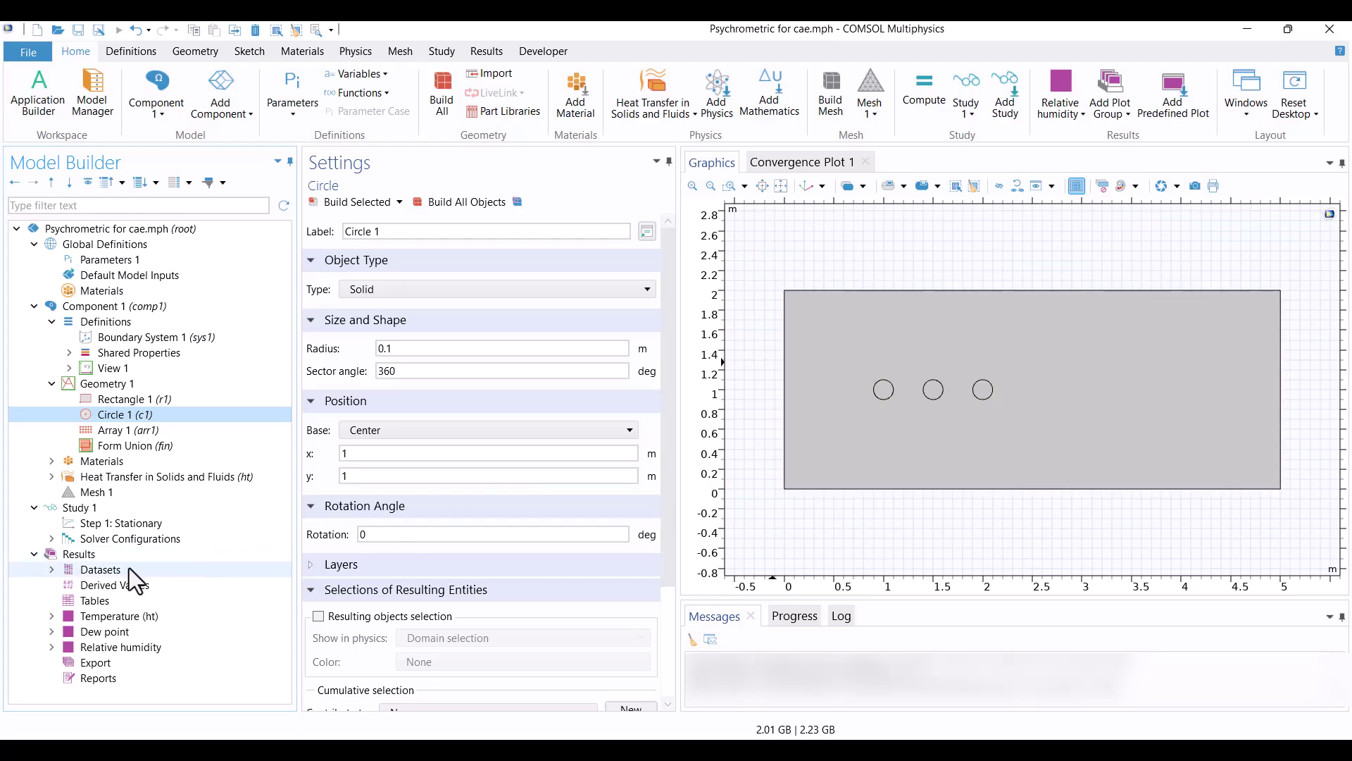
Inspect the heat transfer physics features, then show the temperature, dew point and relative humidity plots.
click(107, 478)
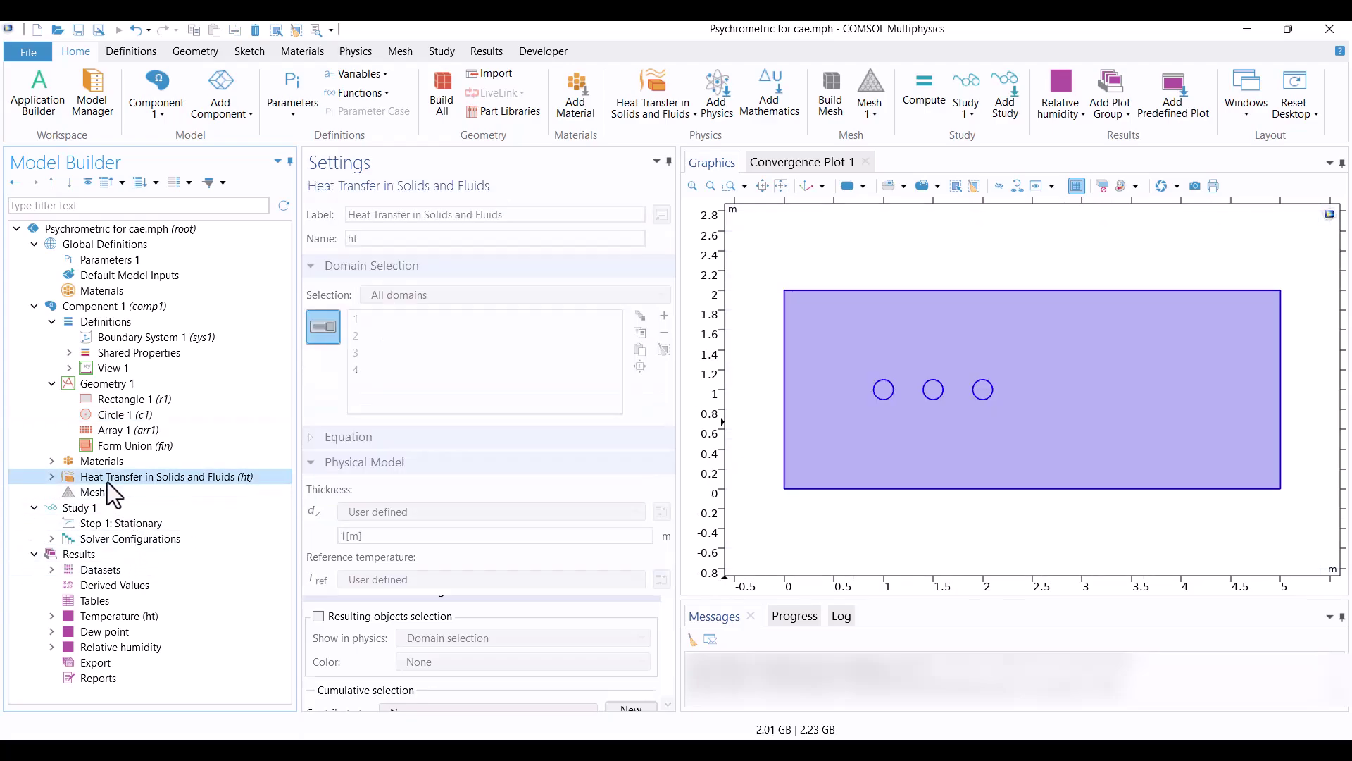
click(50, 477)
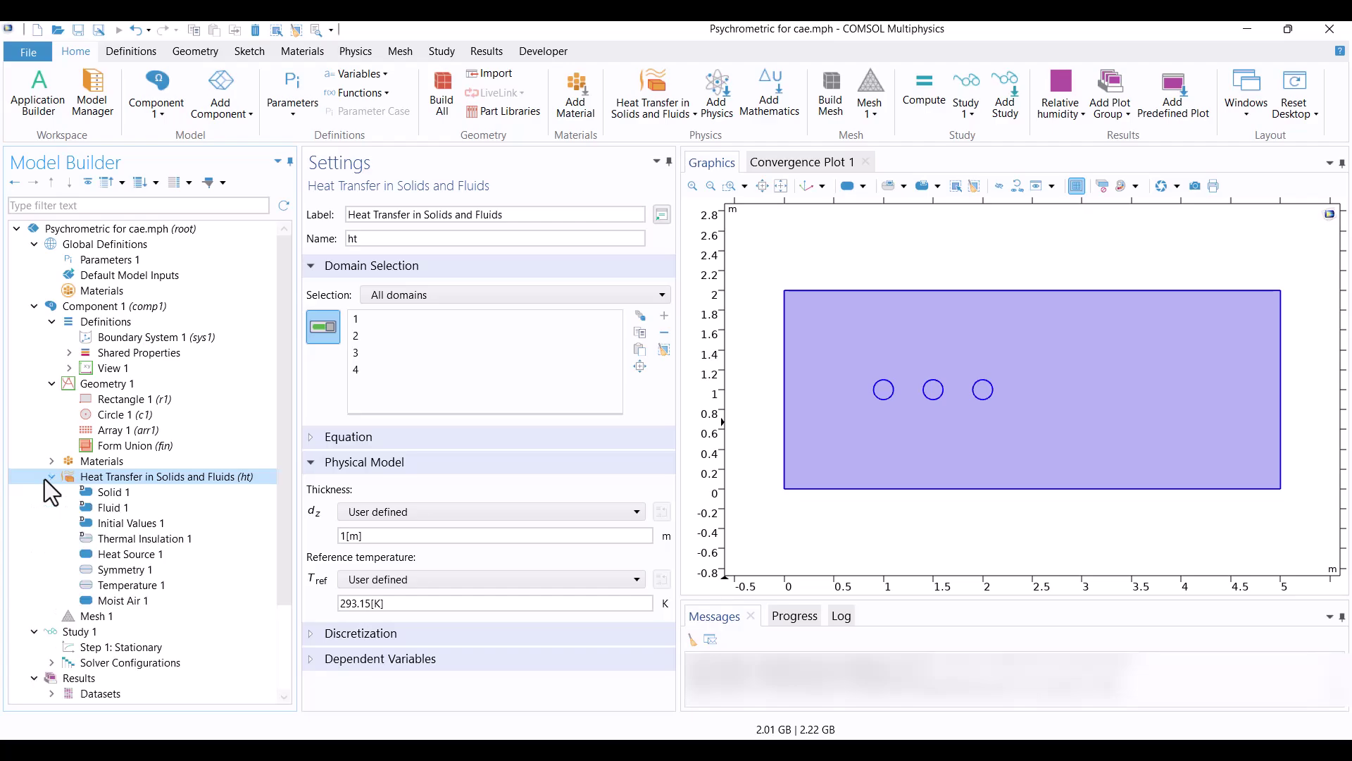
scroll(245, 594, down, 3)
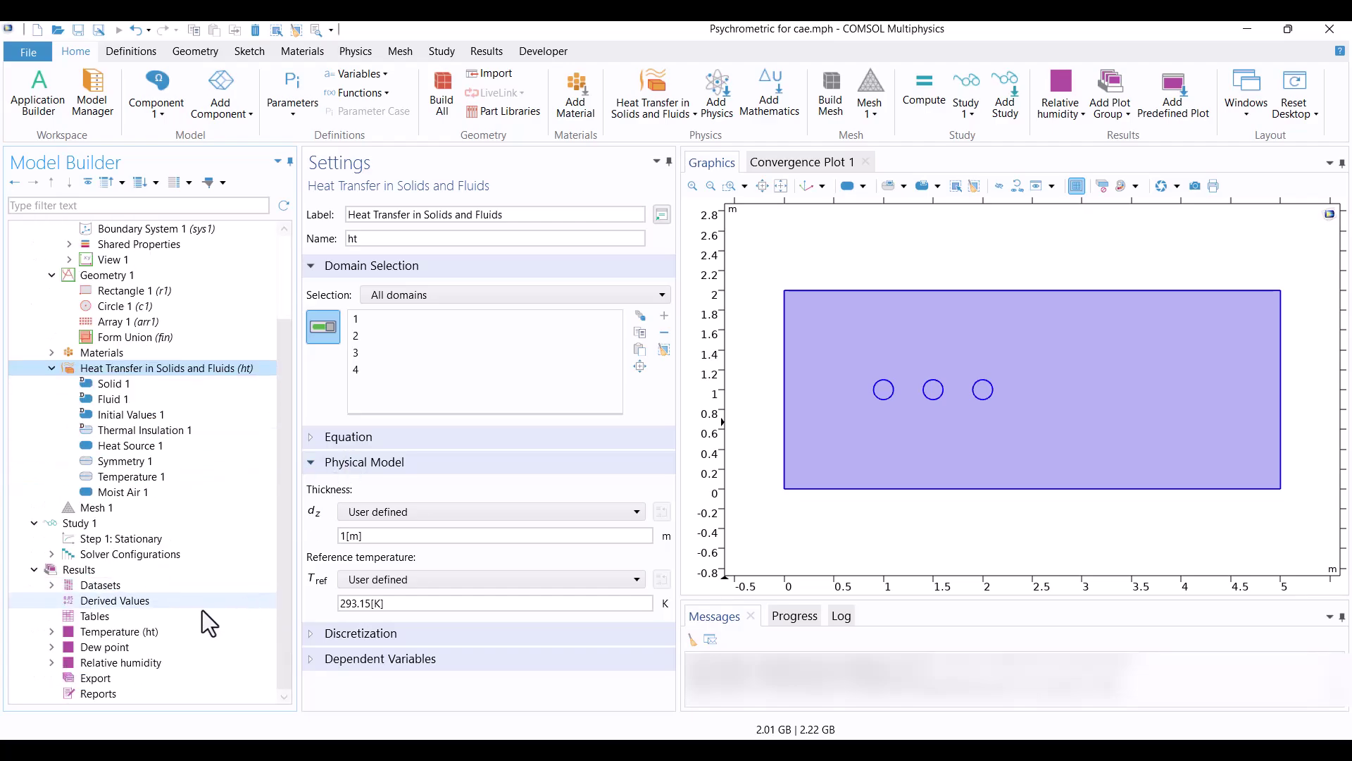
click(118, 632)
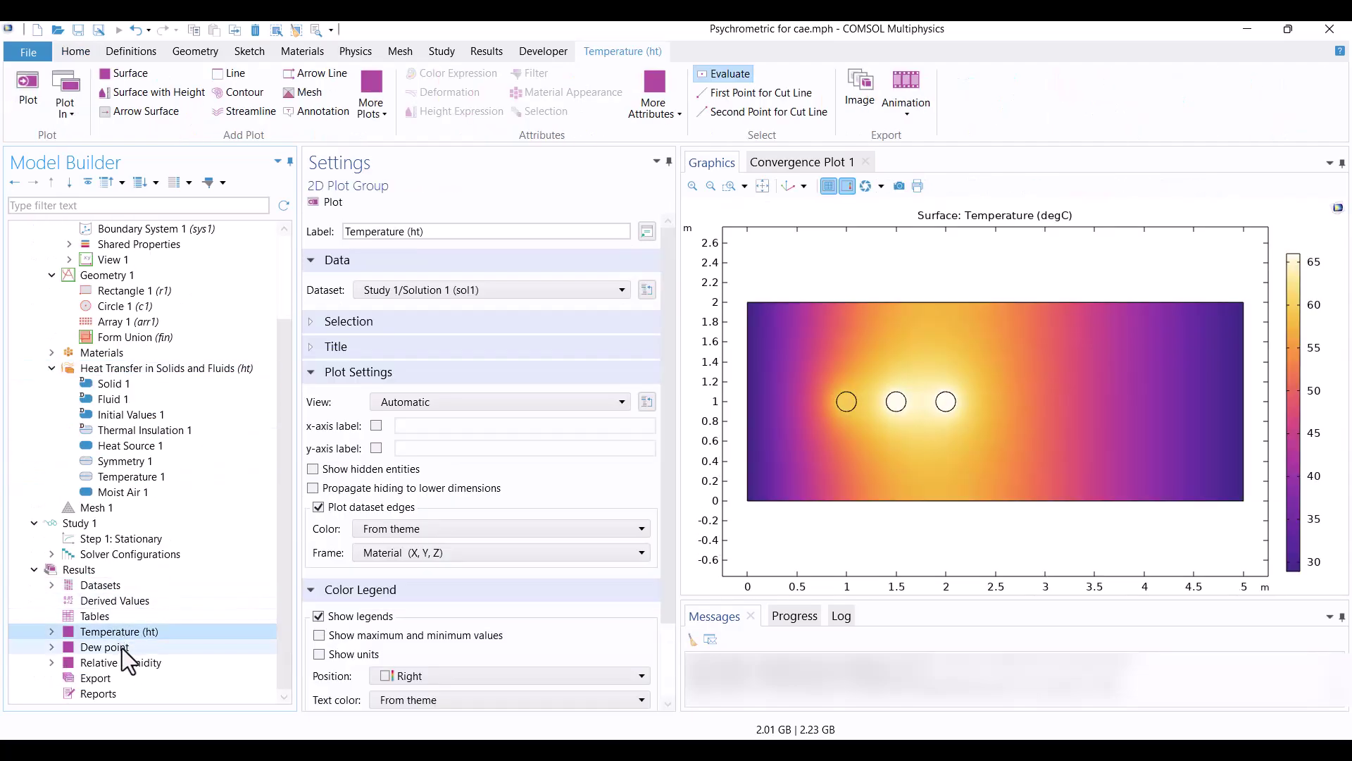
click(104, 647)
click(121, 663)
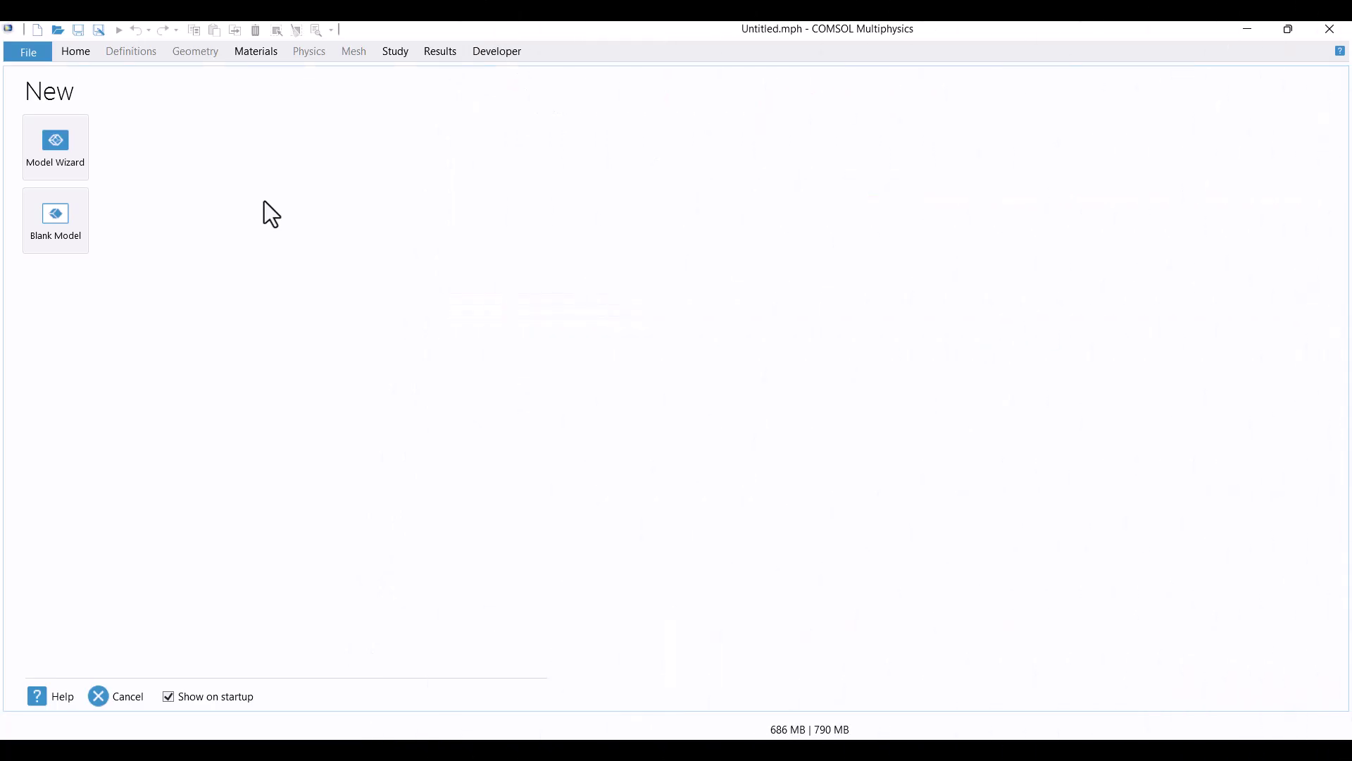
Create a 2D model via the Model Wizard with Heat Transfer in Solids and Fluids and a Stationary study.
click(56, 146)
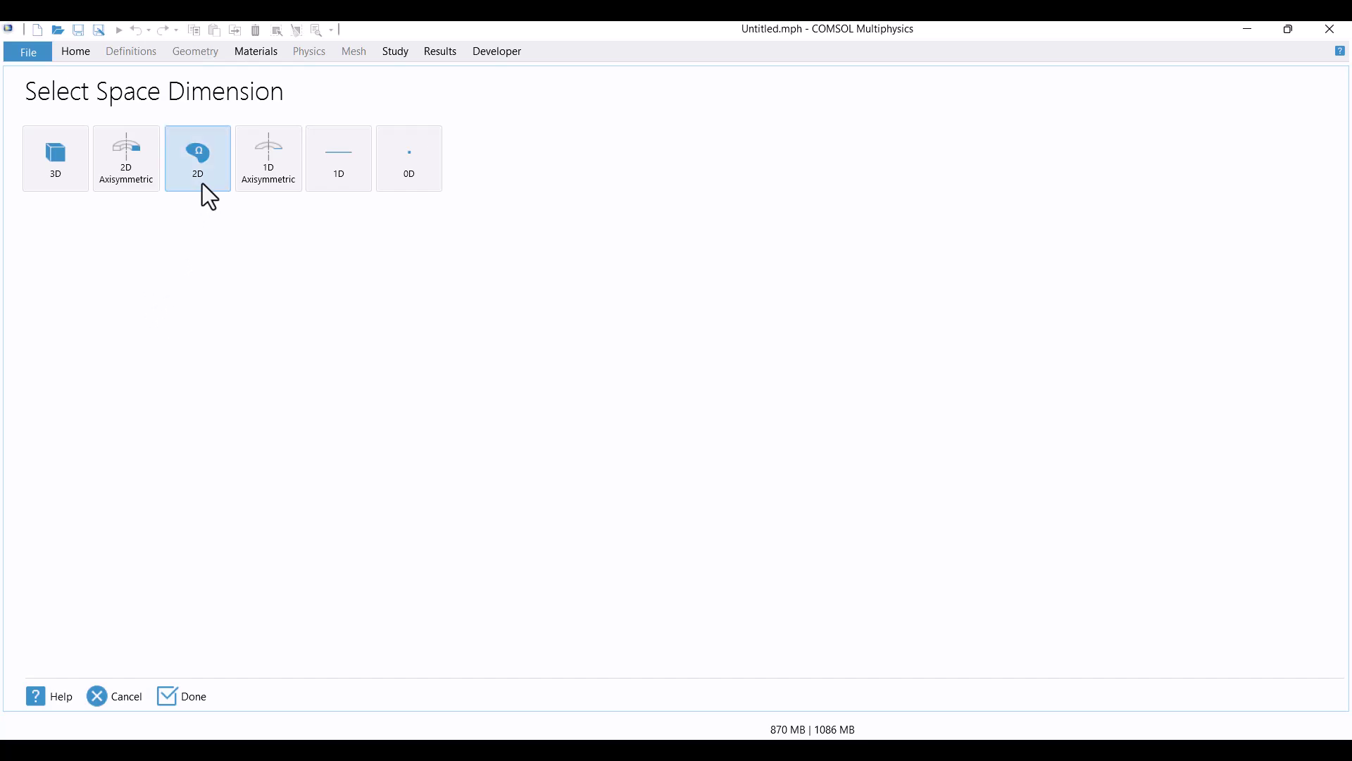
click(197, 159)
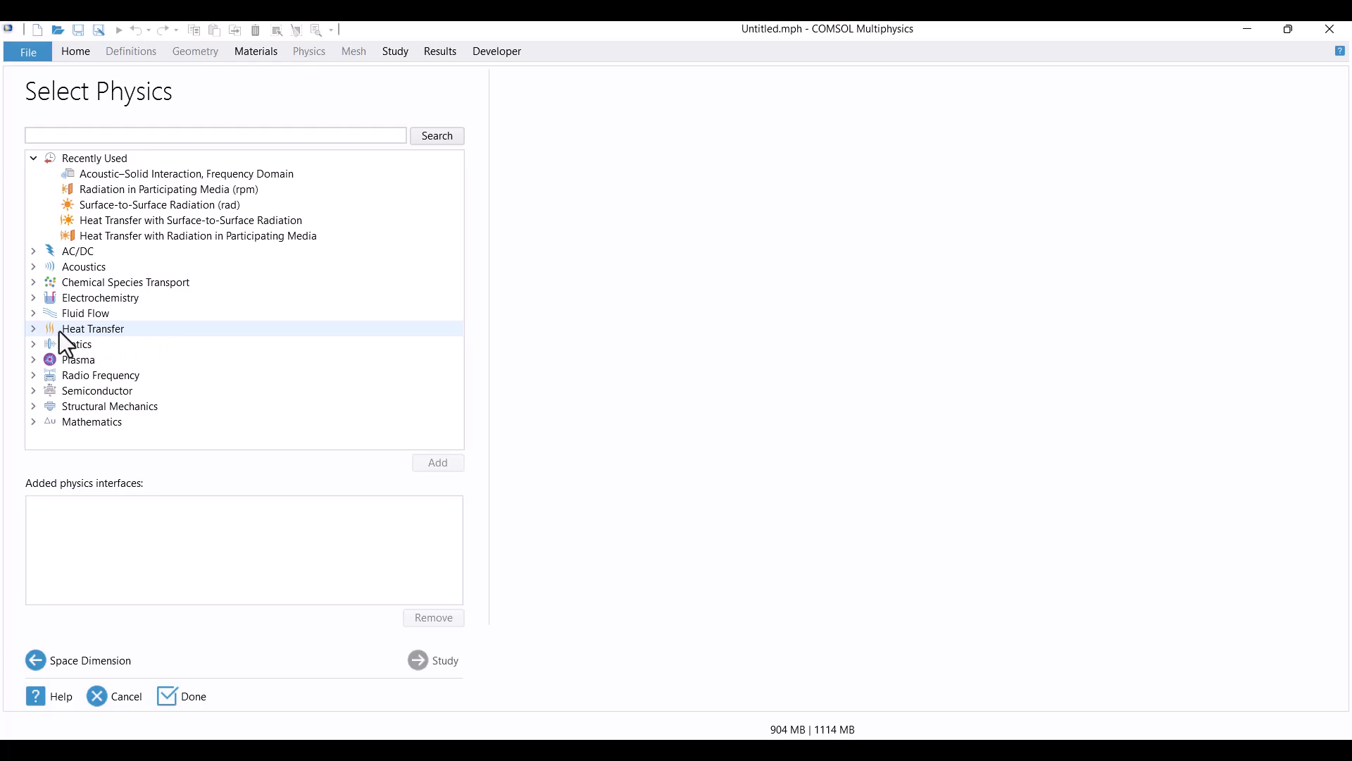
click(32, 329)
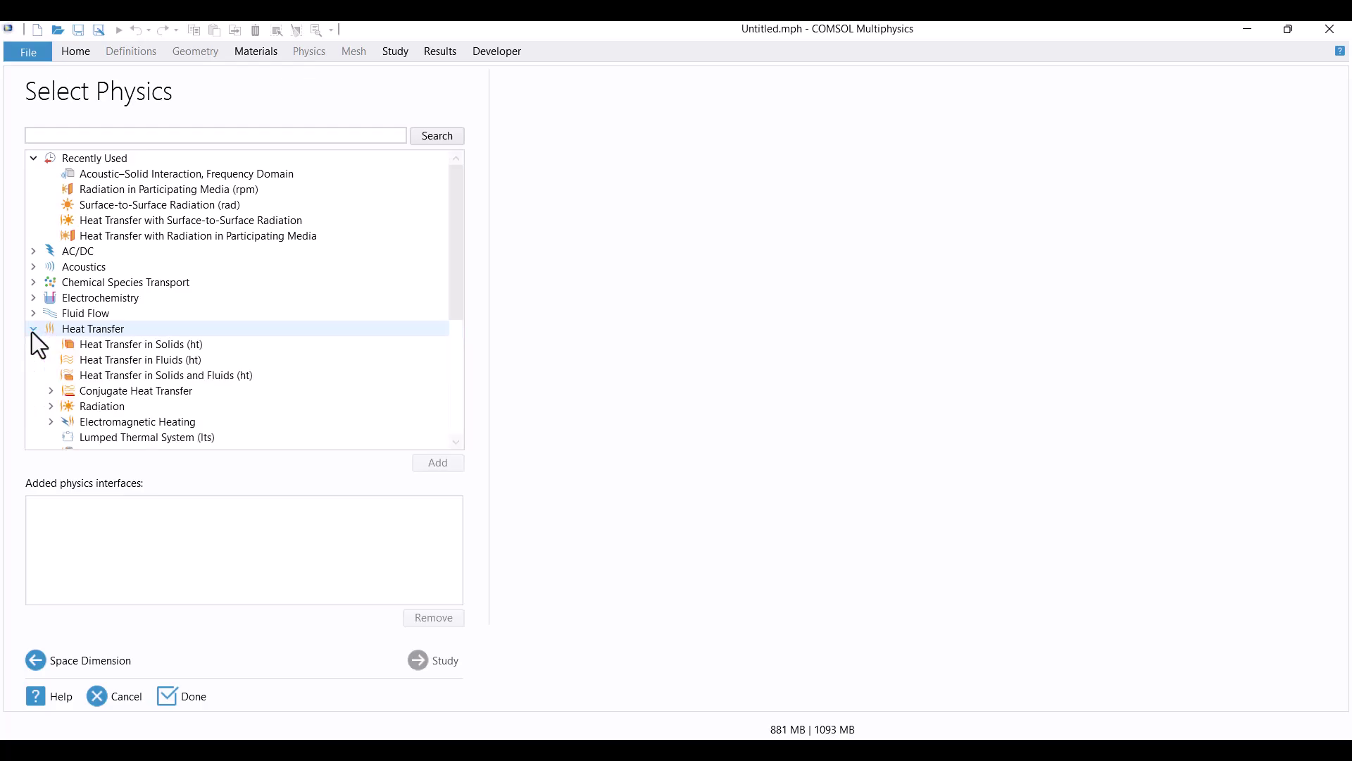
click(104, 376)
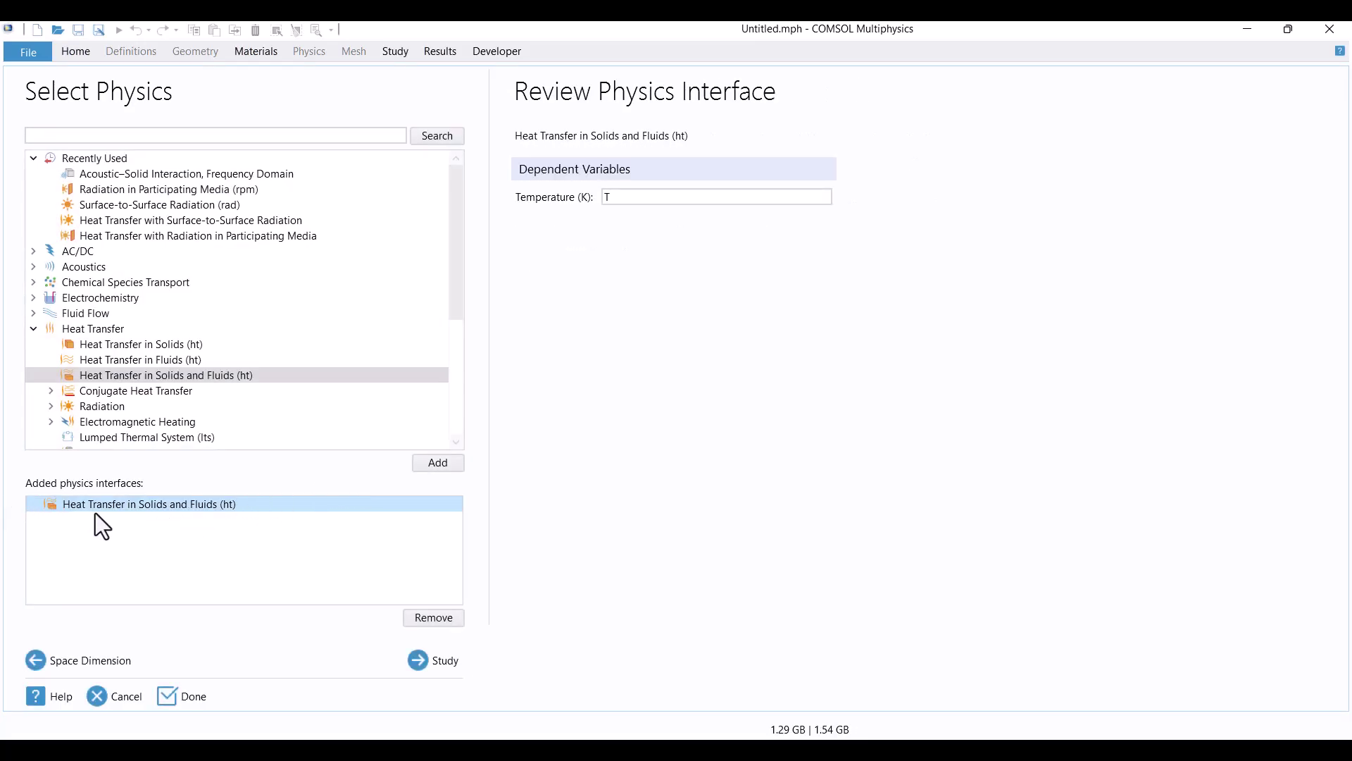
click(434, 661)
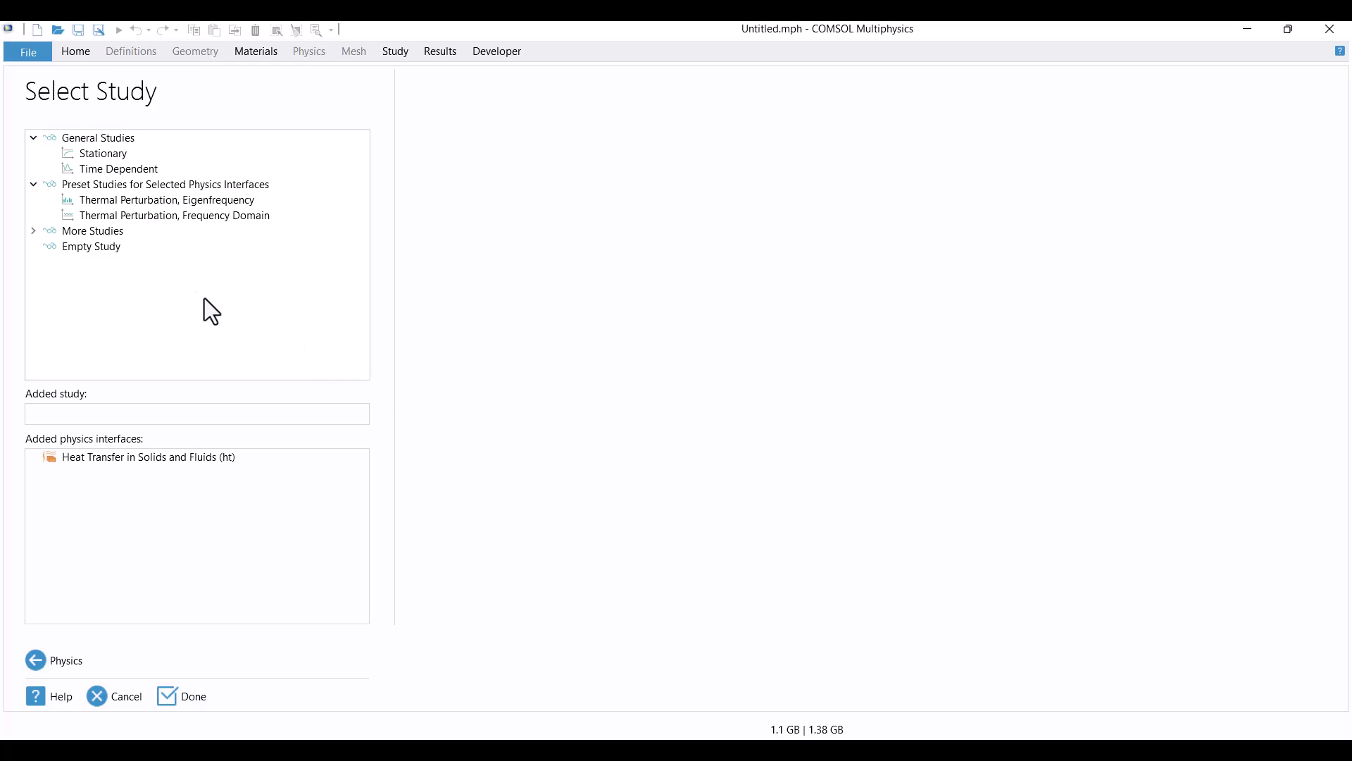
click(96, 158)
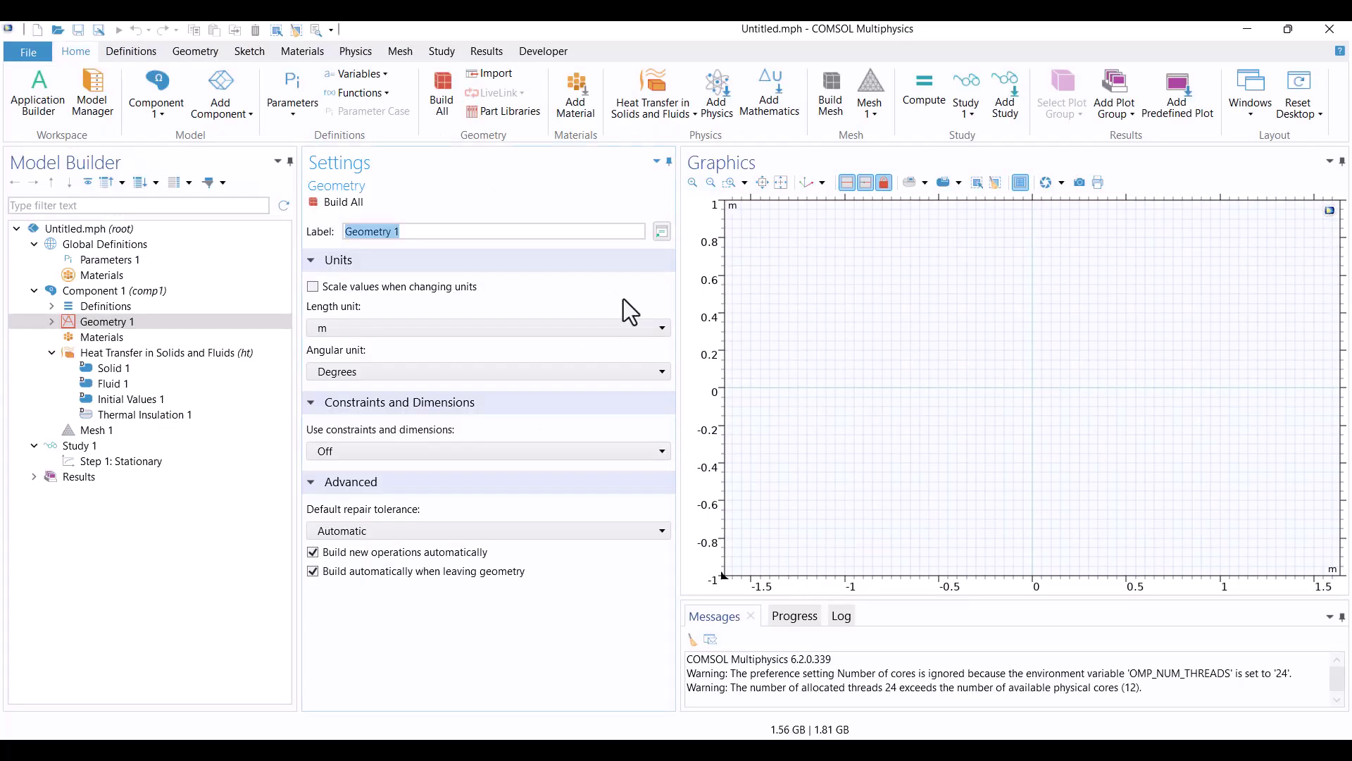
Build a rectangle of width 5 m and height 2 m and relabel it Air.
right_click(120, 327)
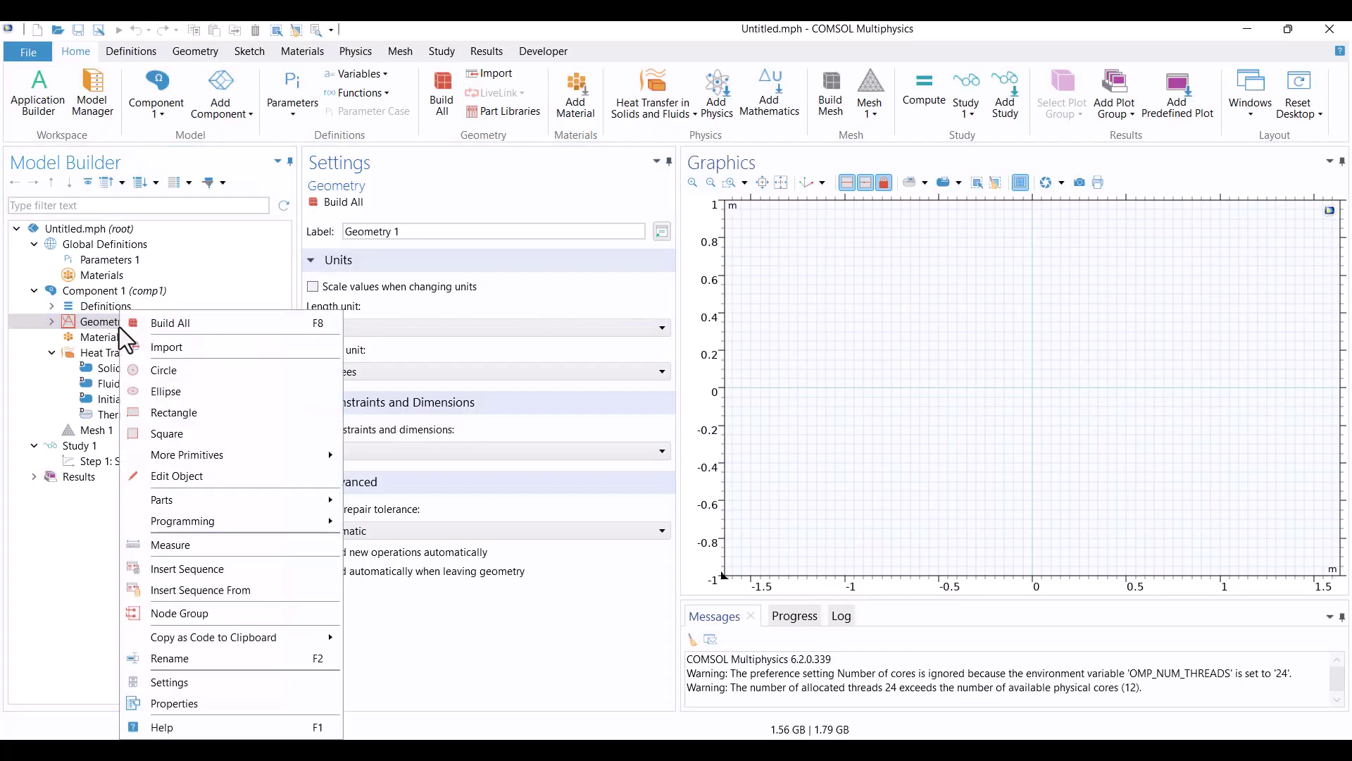
click(179, 414)
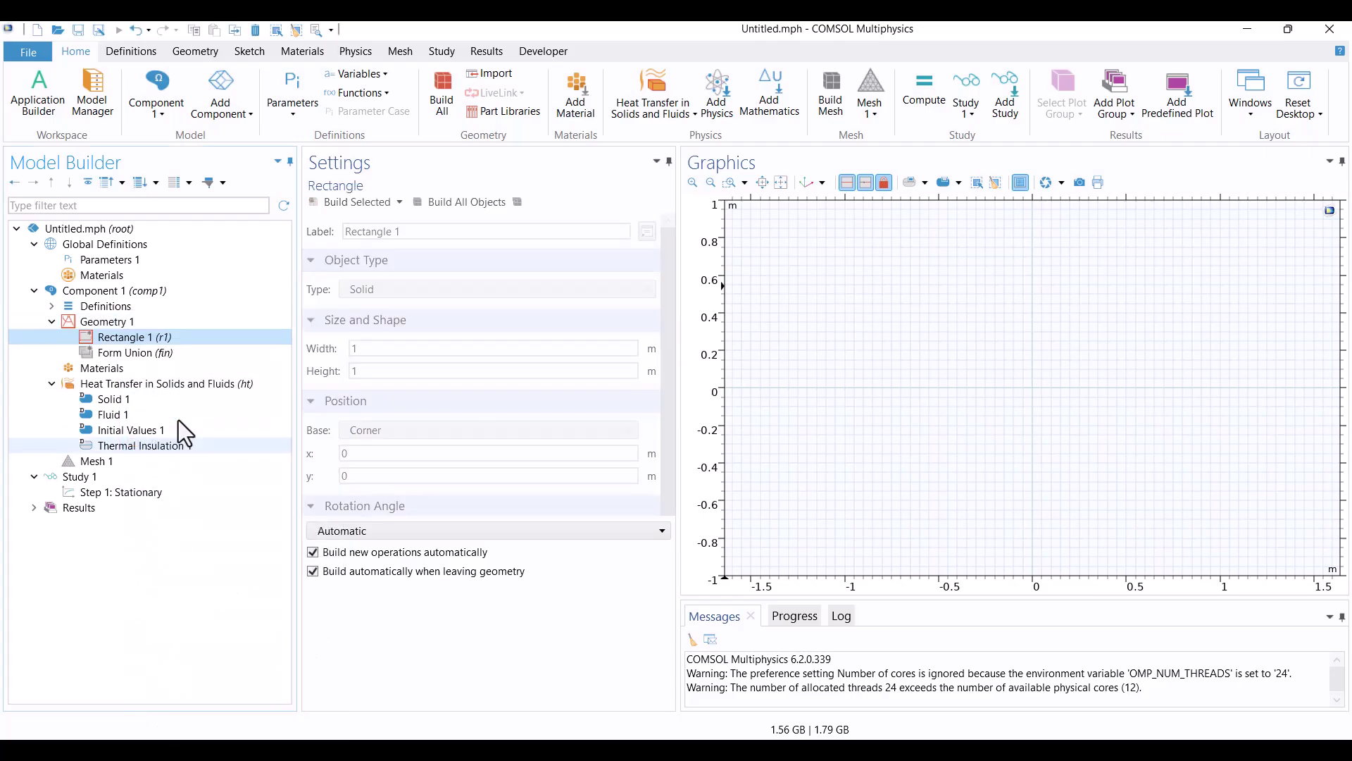
double_click(440, 348)
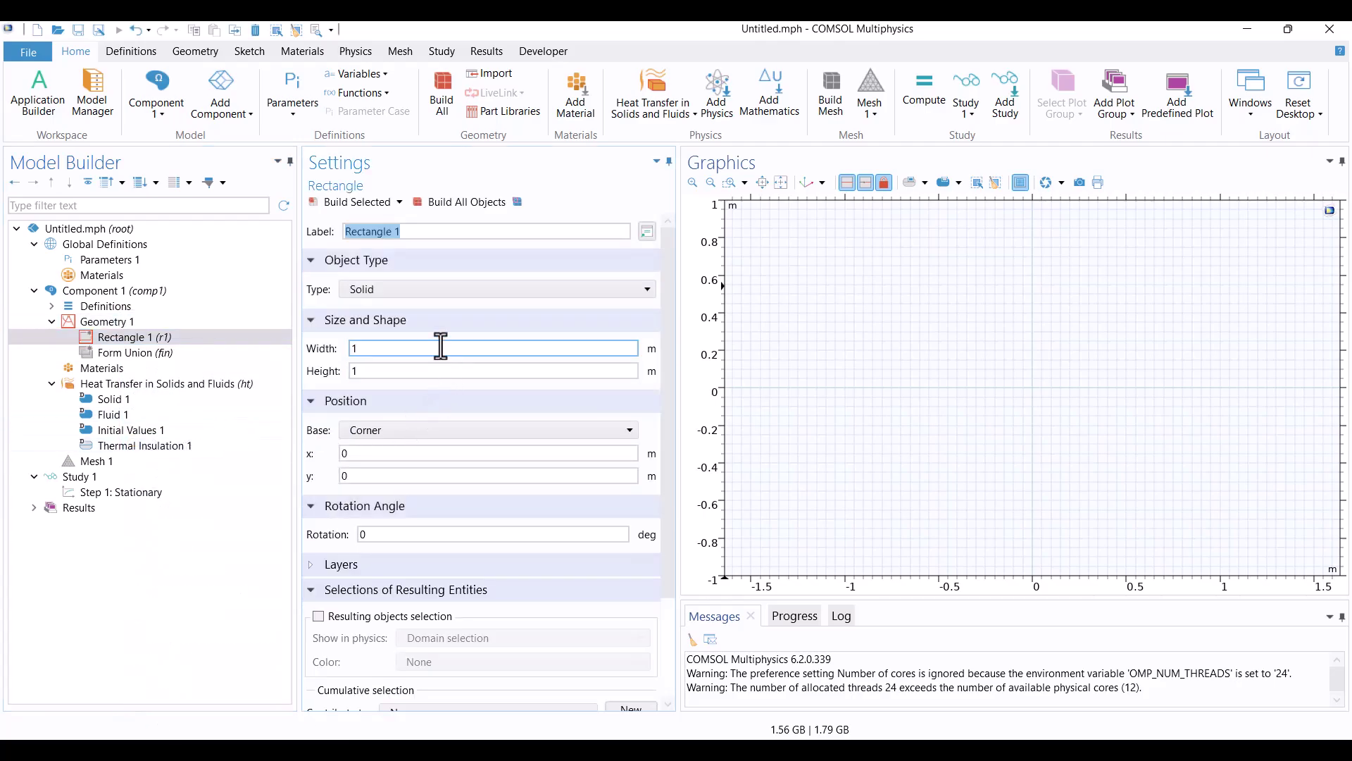
text(55)
key(BackSpace)
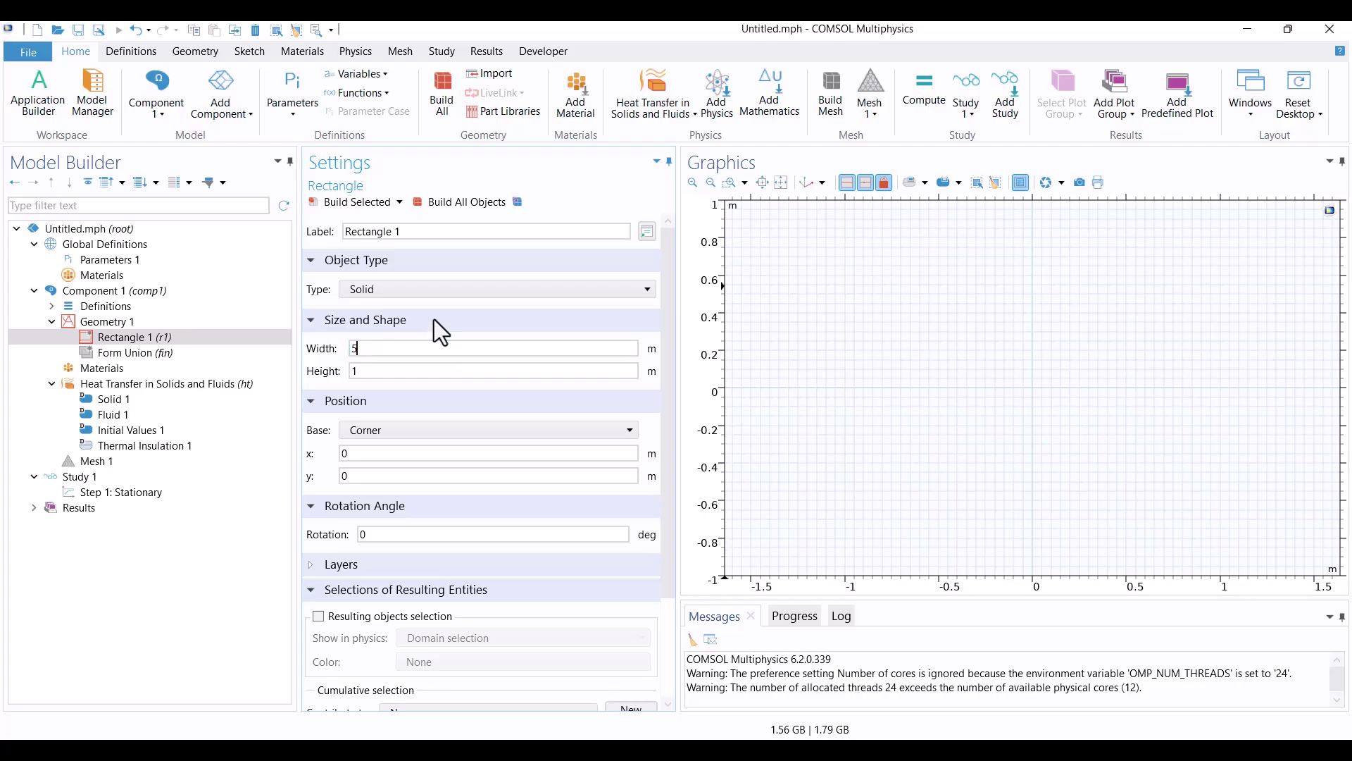
click(429, 369)
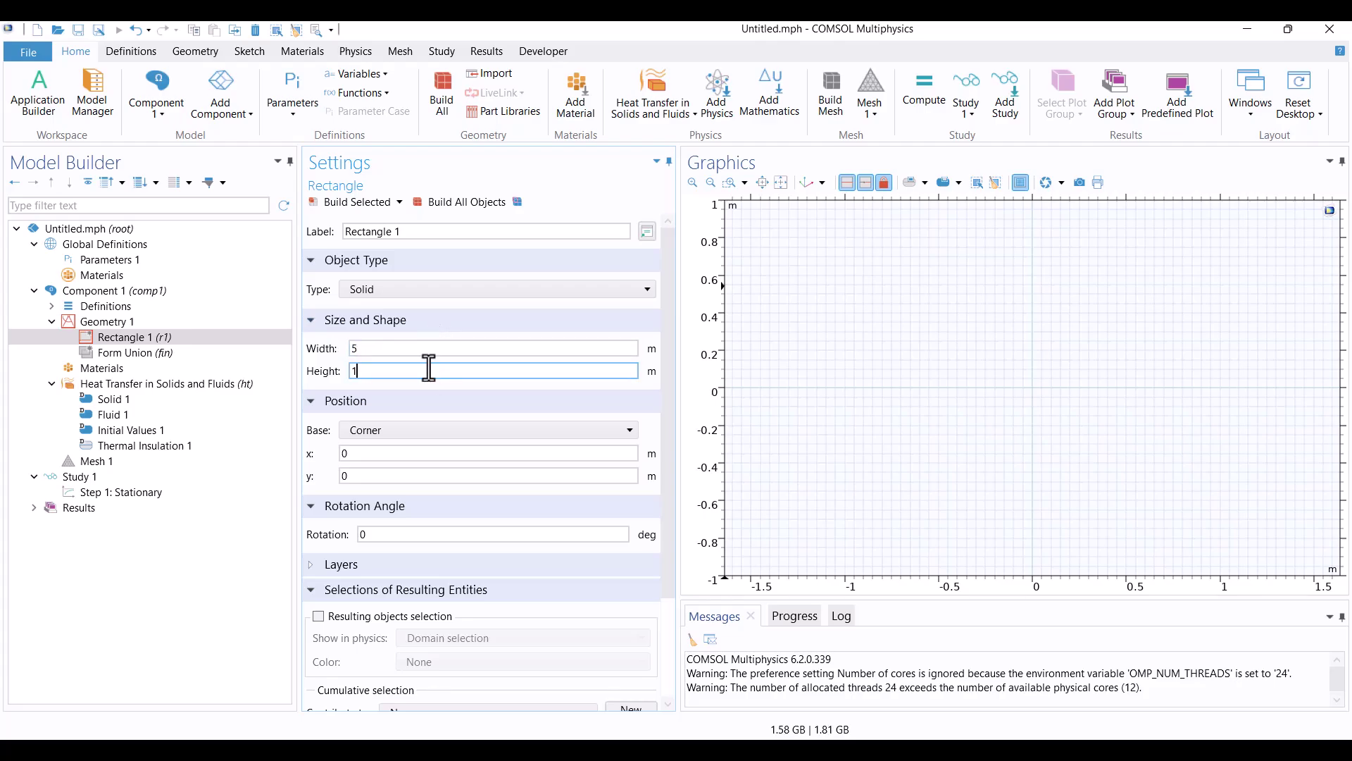
text(2)
click(455, 205)
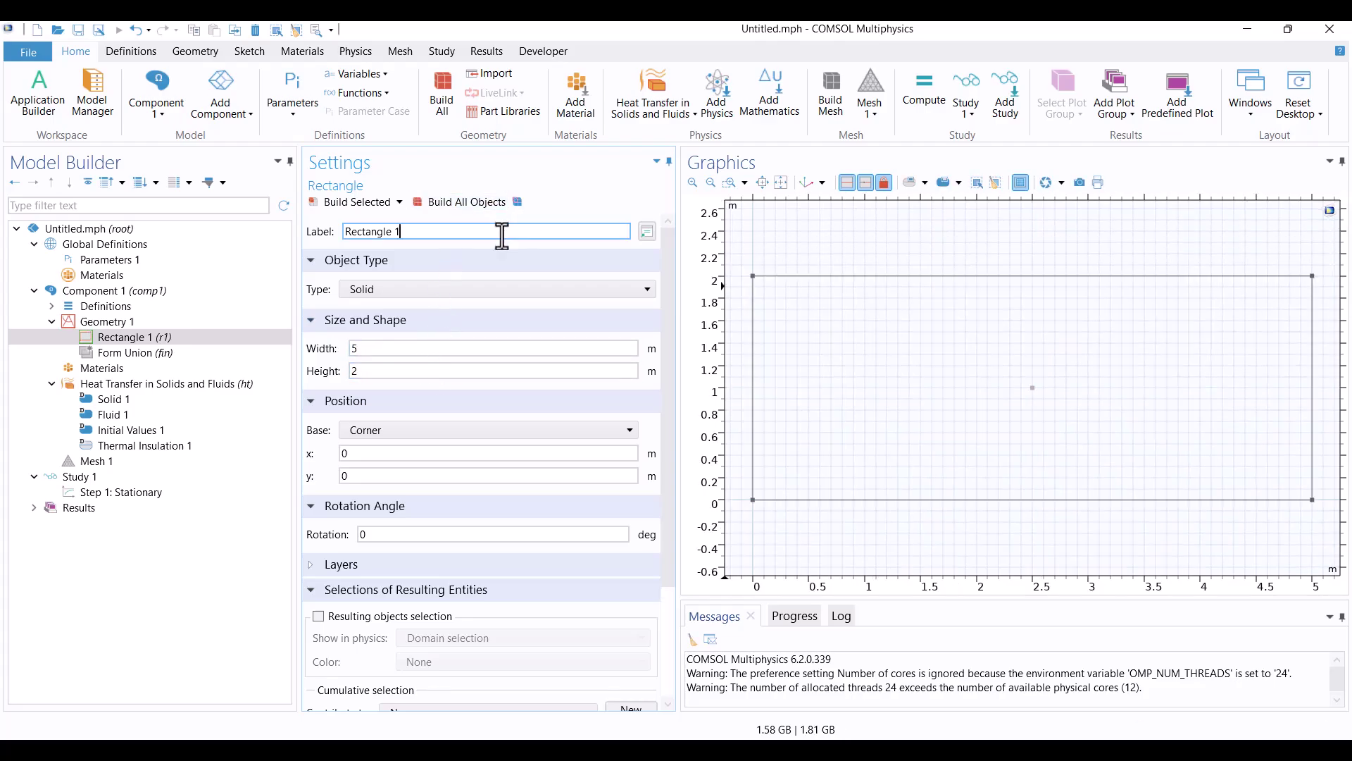
double_click(502, 232)
text(Air)
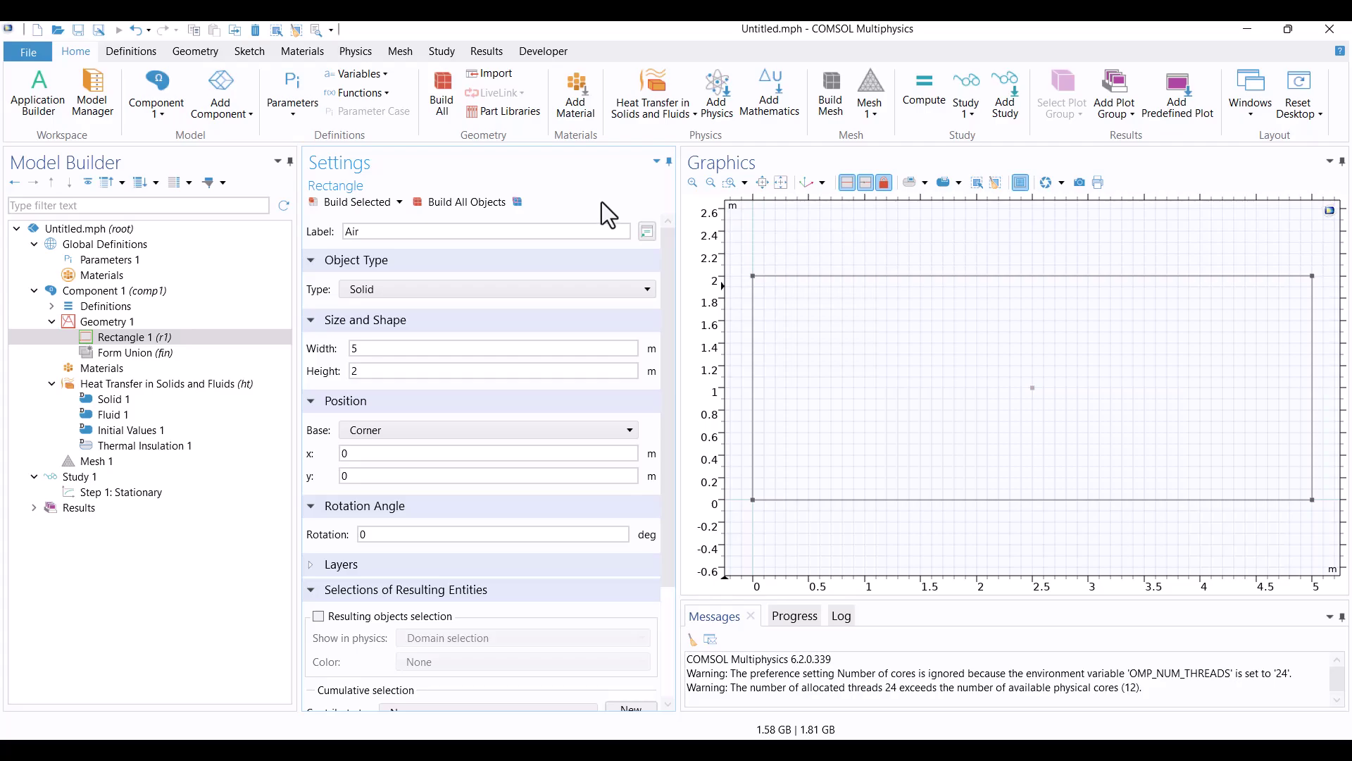
Build a circle of radius 0.1 m positioned at x 1, y 1.
right_click(85, 324)
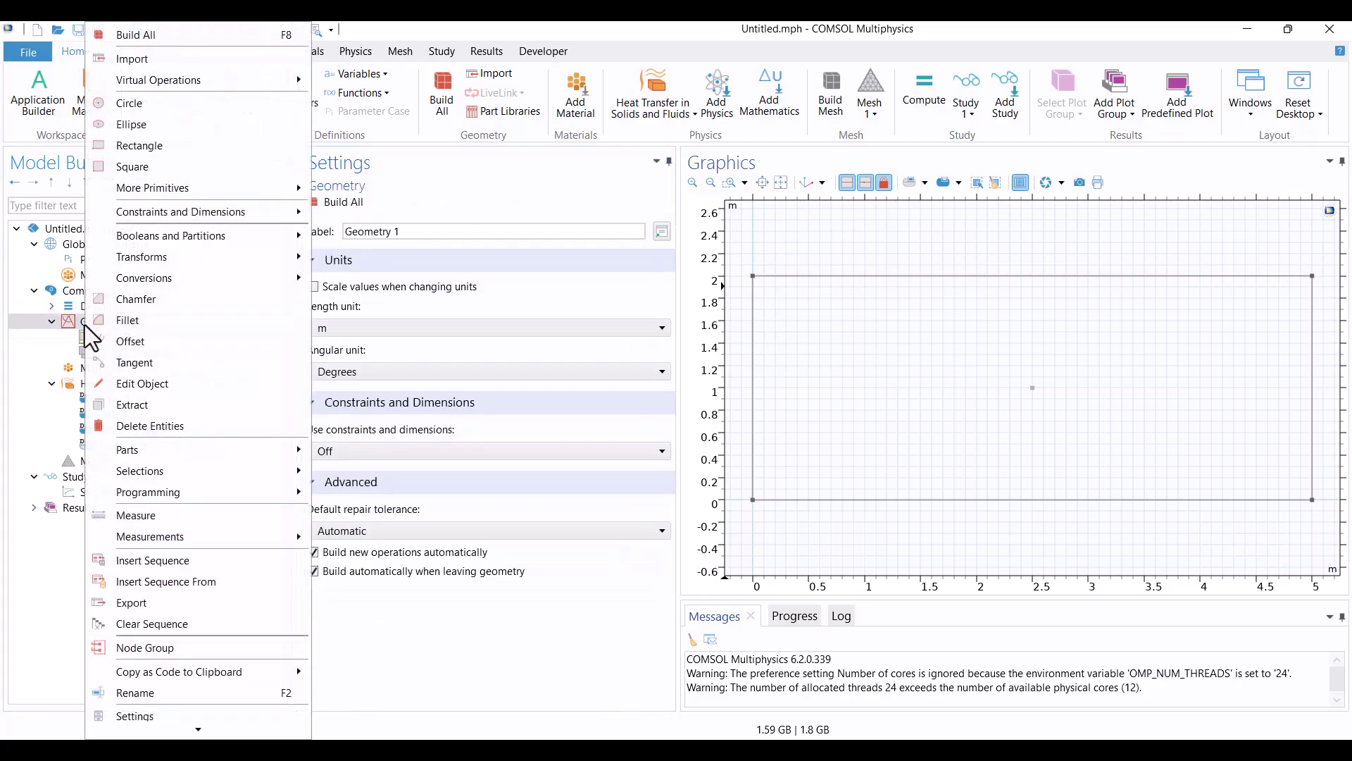
click(129, 103)
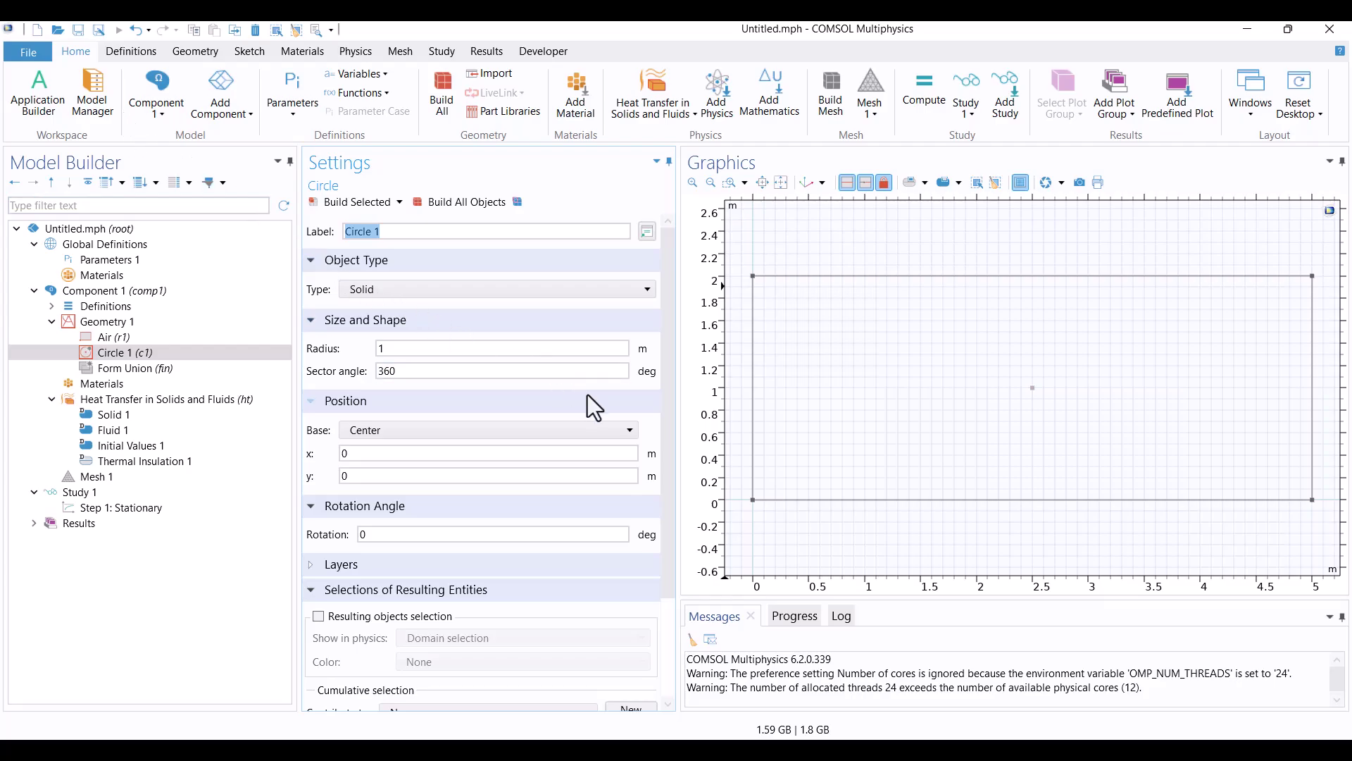
double_click(497, 347)
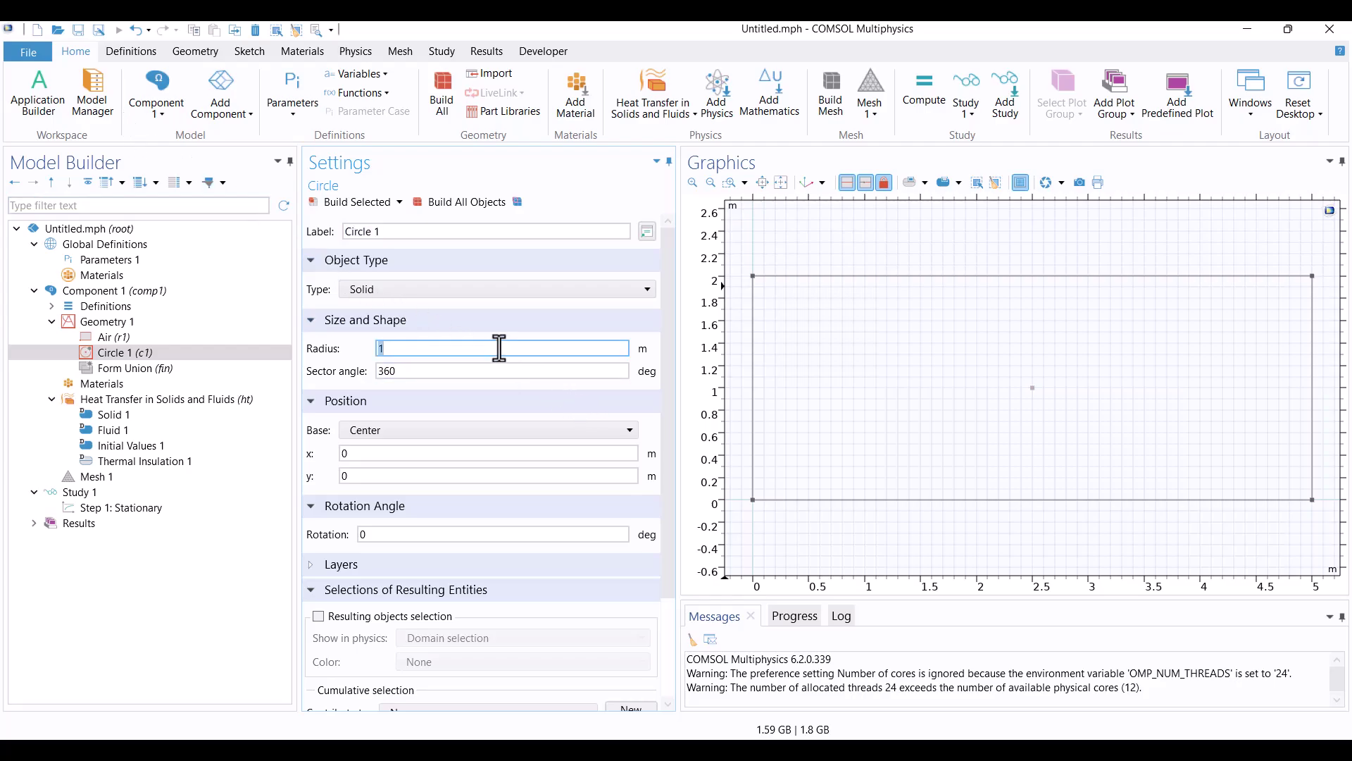
text(0.1)
click(441, 201)
click(394, 454)
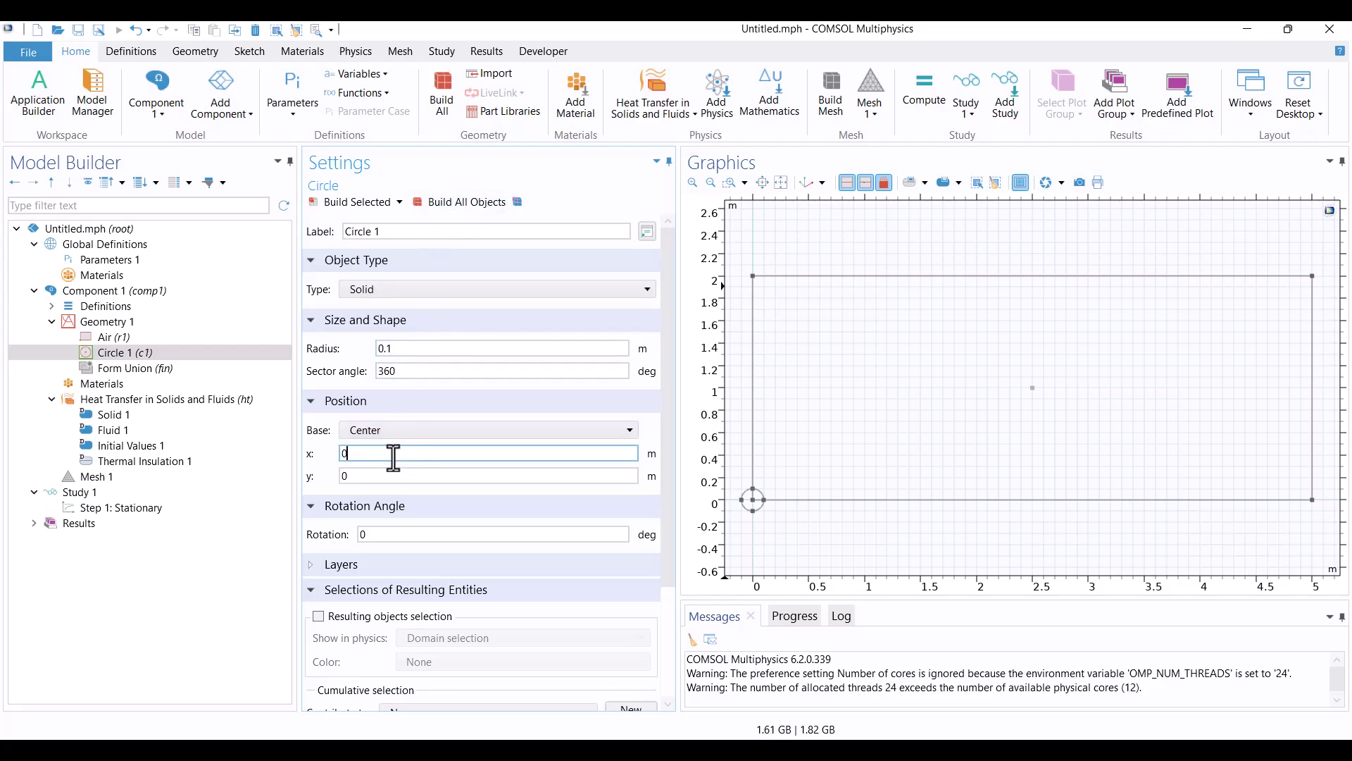
text(1)
key(Tab)
text(1)
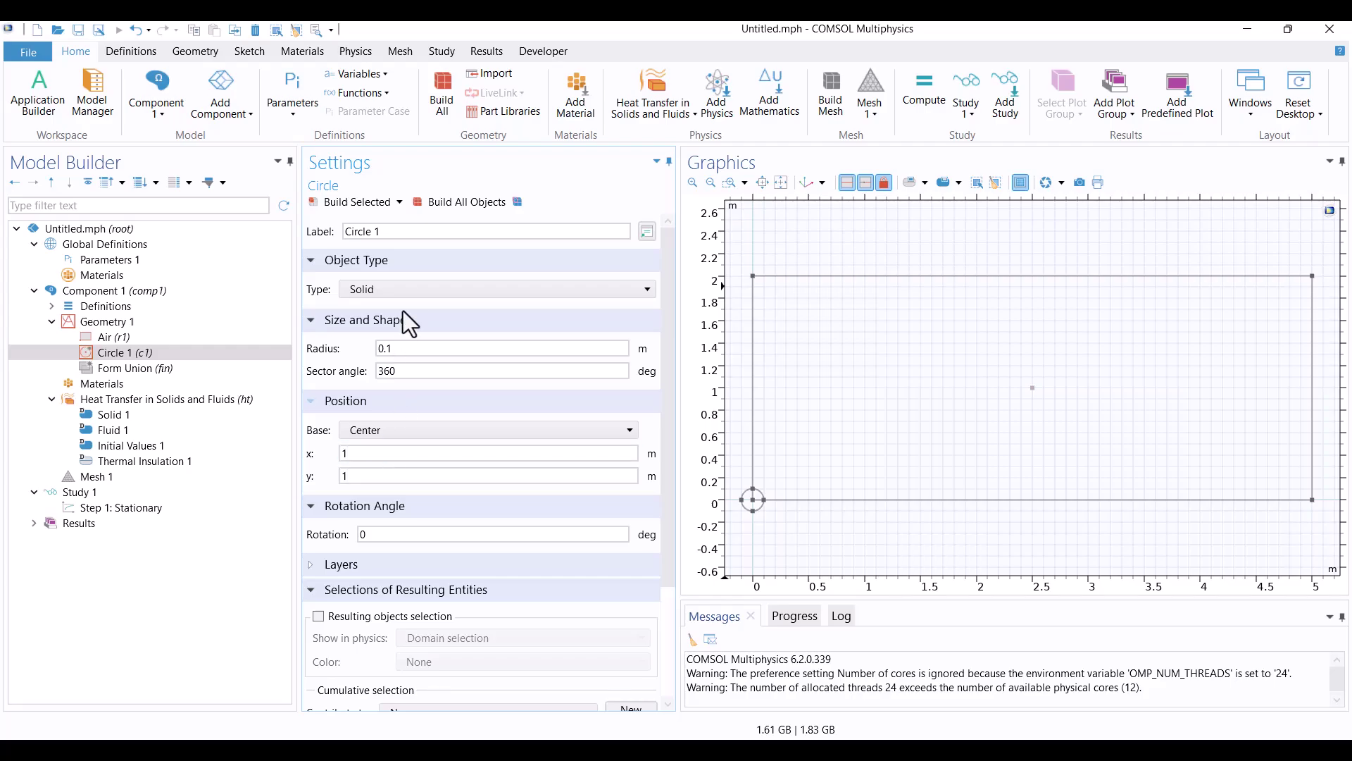
click(442, 206)
Start a geometry Array transform with circle c1 as the input object.
click(195, 51)
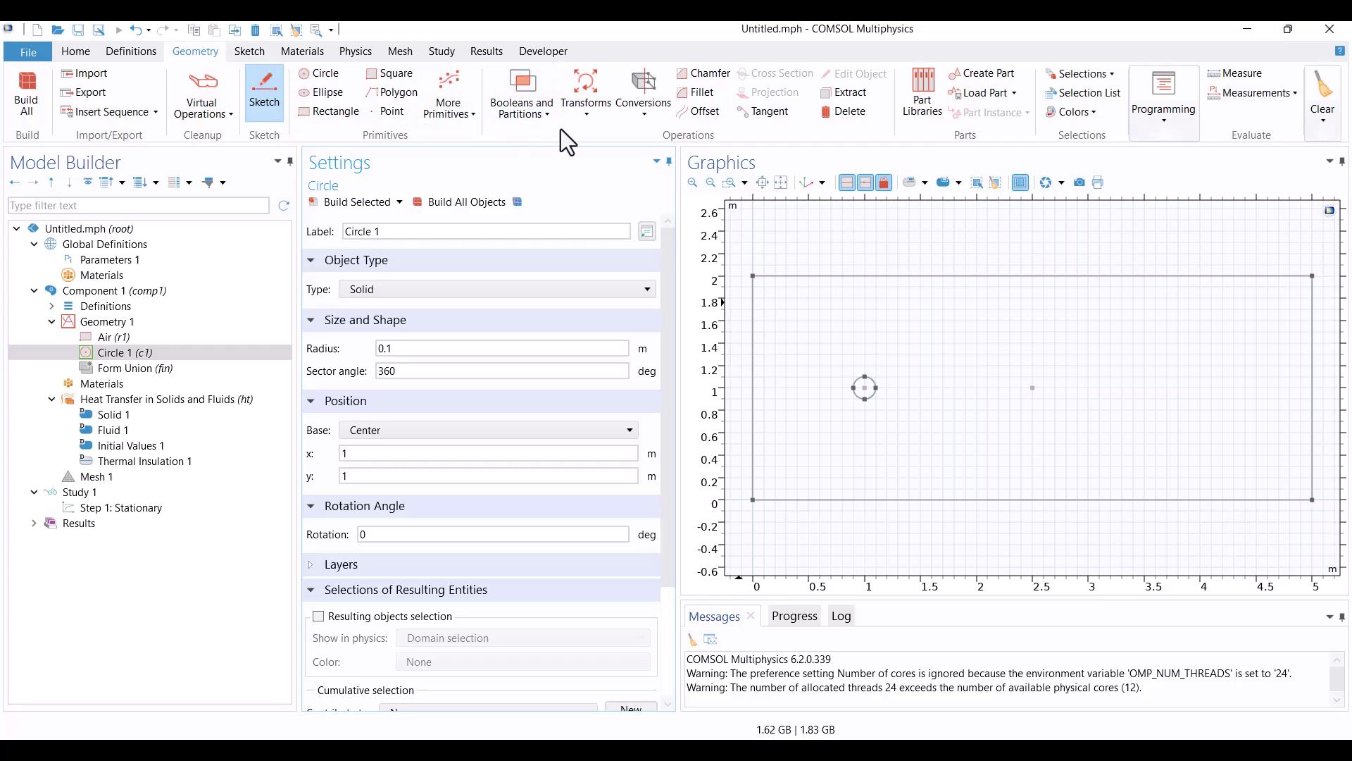
click(581, 112)
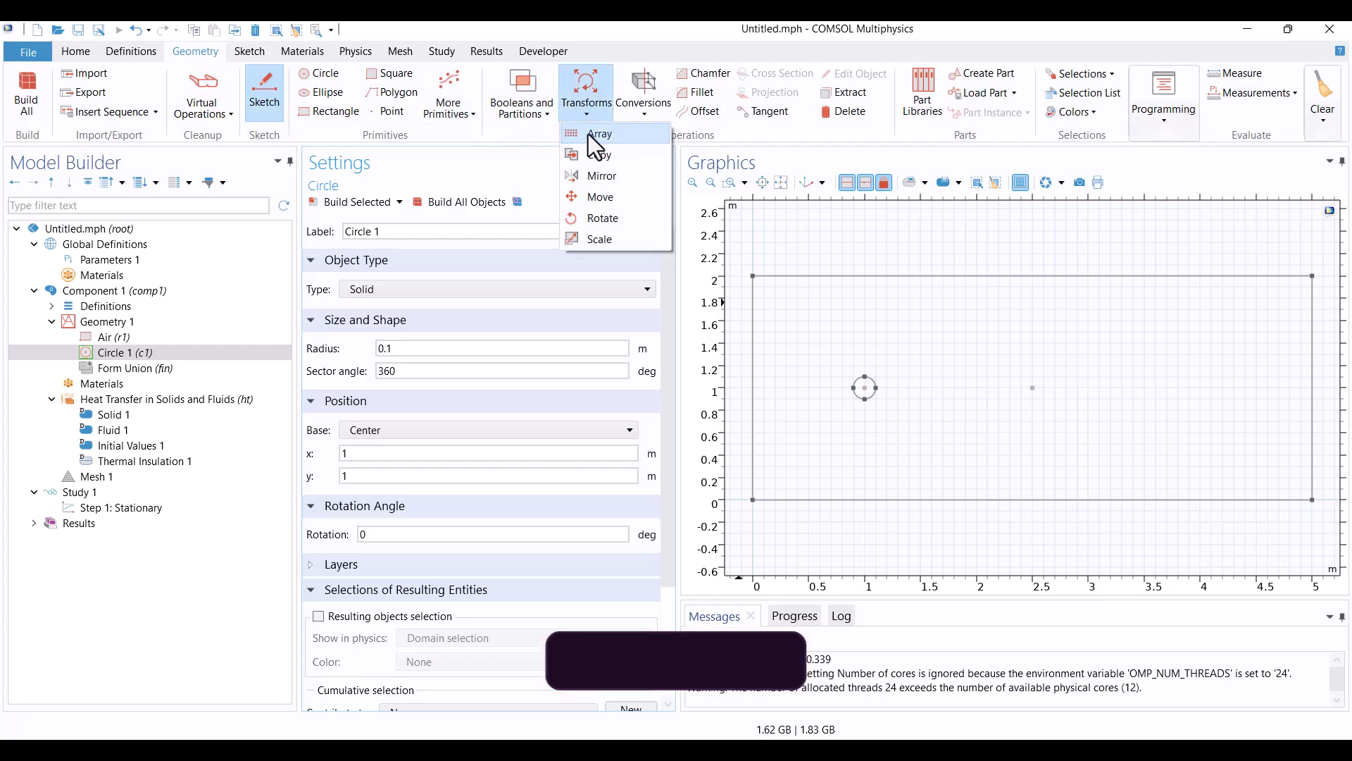
click(589, 134)
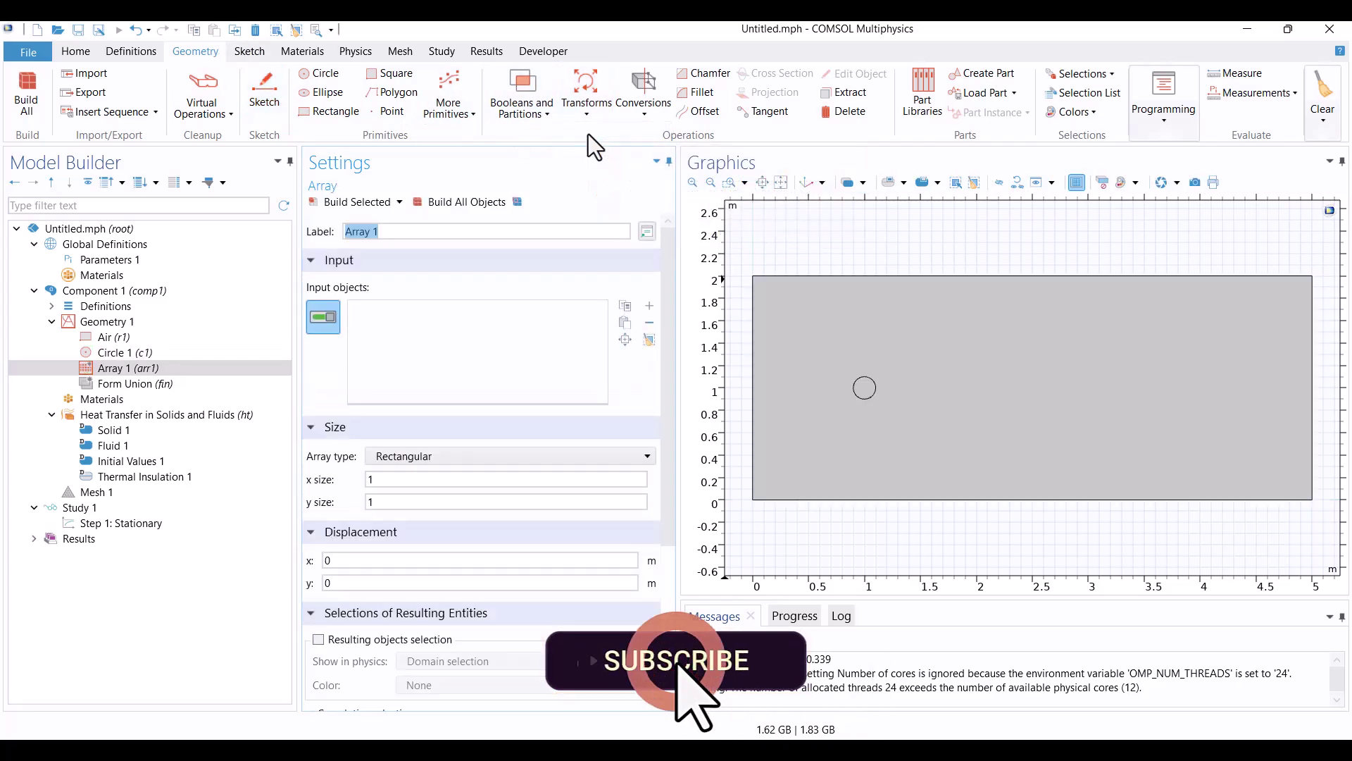
click(857, 384)
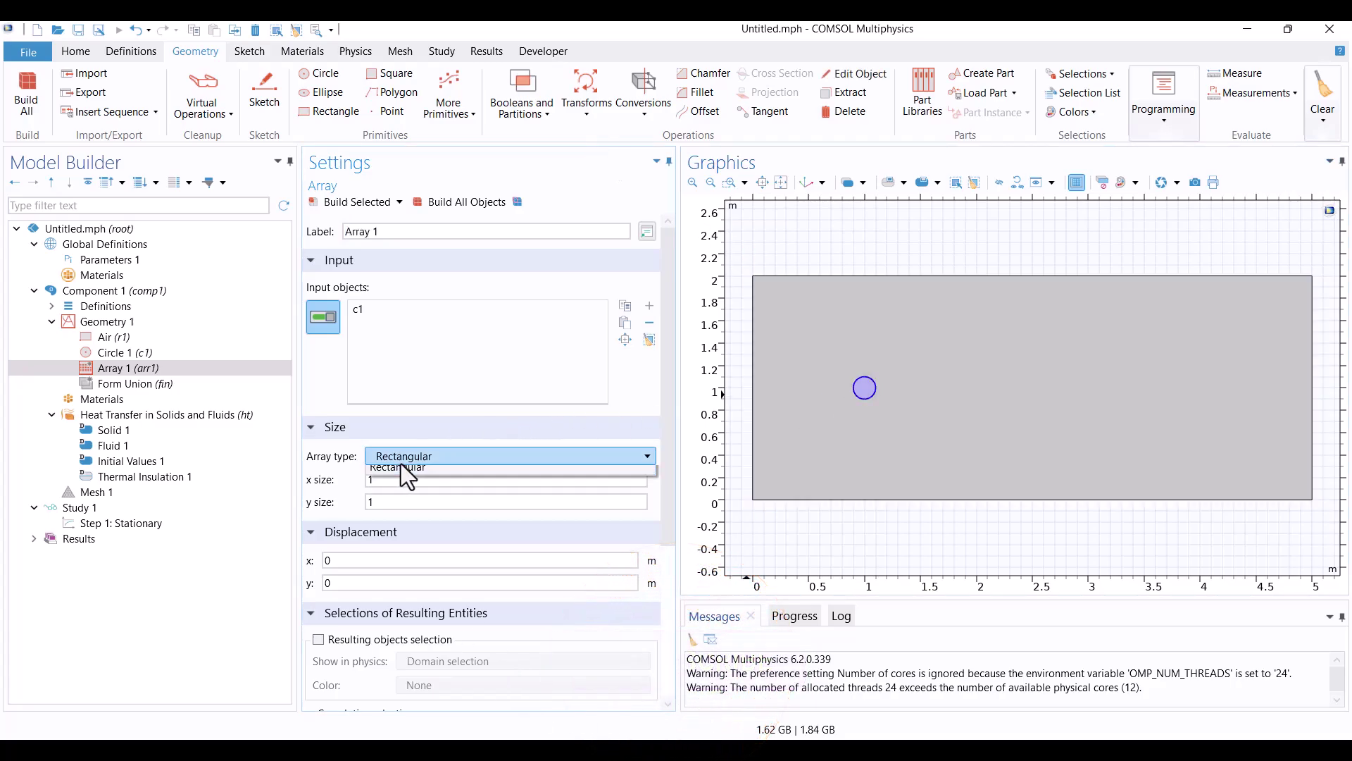
Make the array linear with size 3 and x displacement 0.5 m, and build it.
click(507, 455)
click(402, 475)
click(402, 479)
double_click(403, 479)
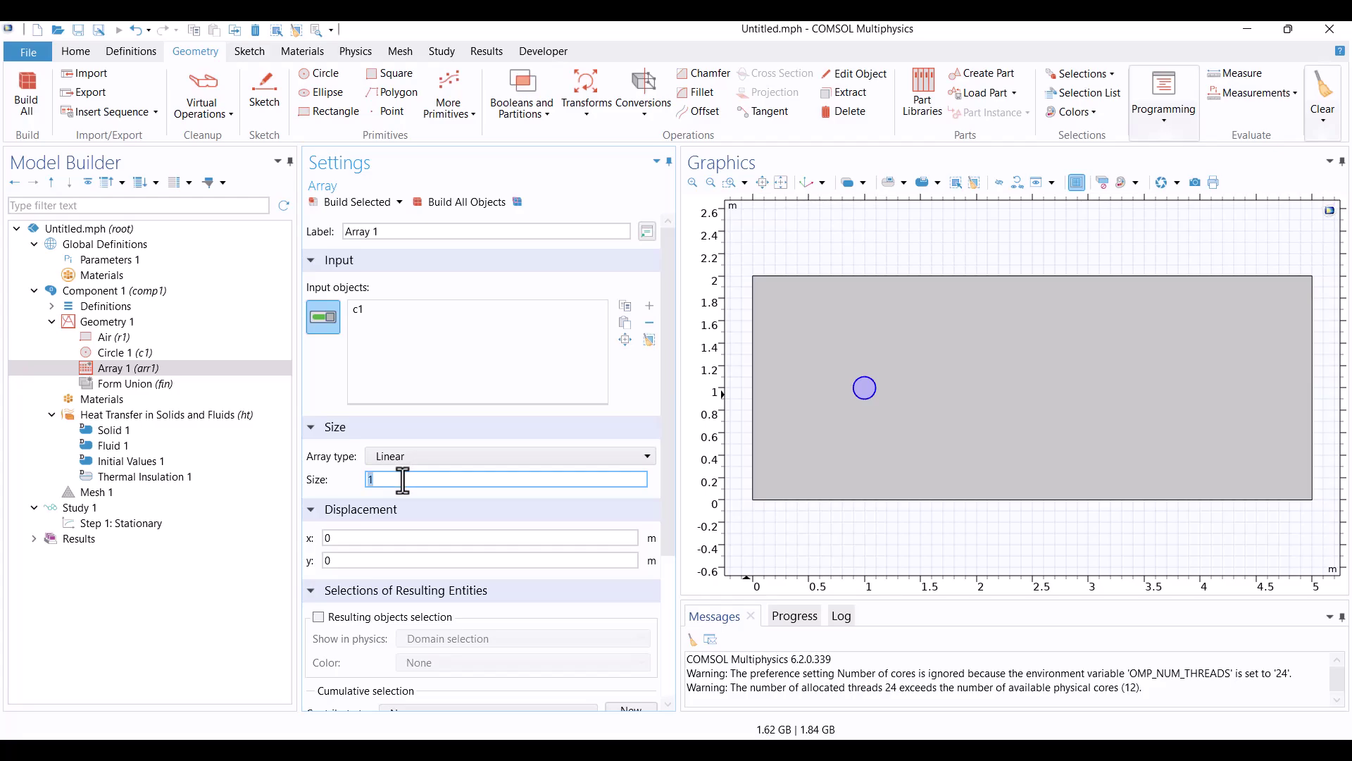
text(3)
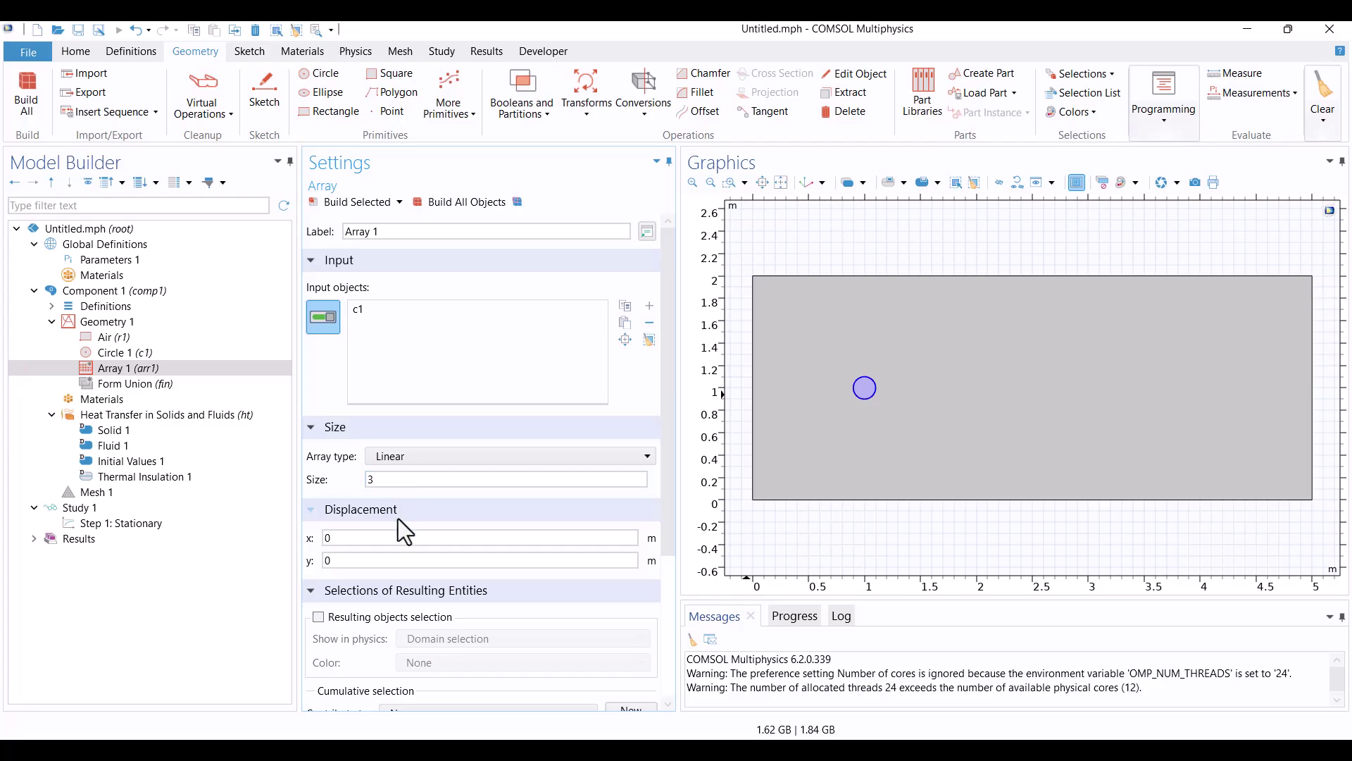
double_click(397, 538)
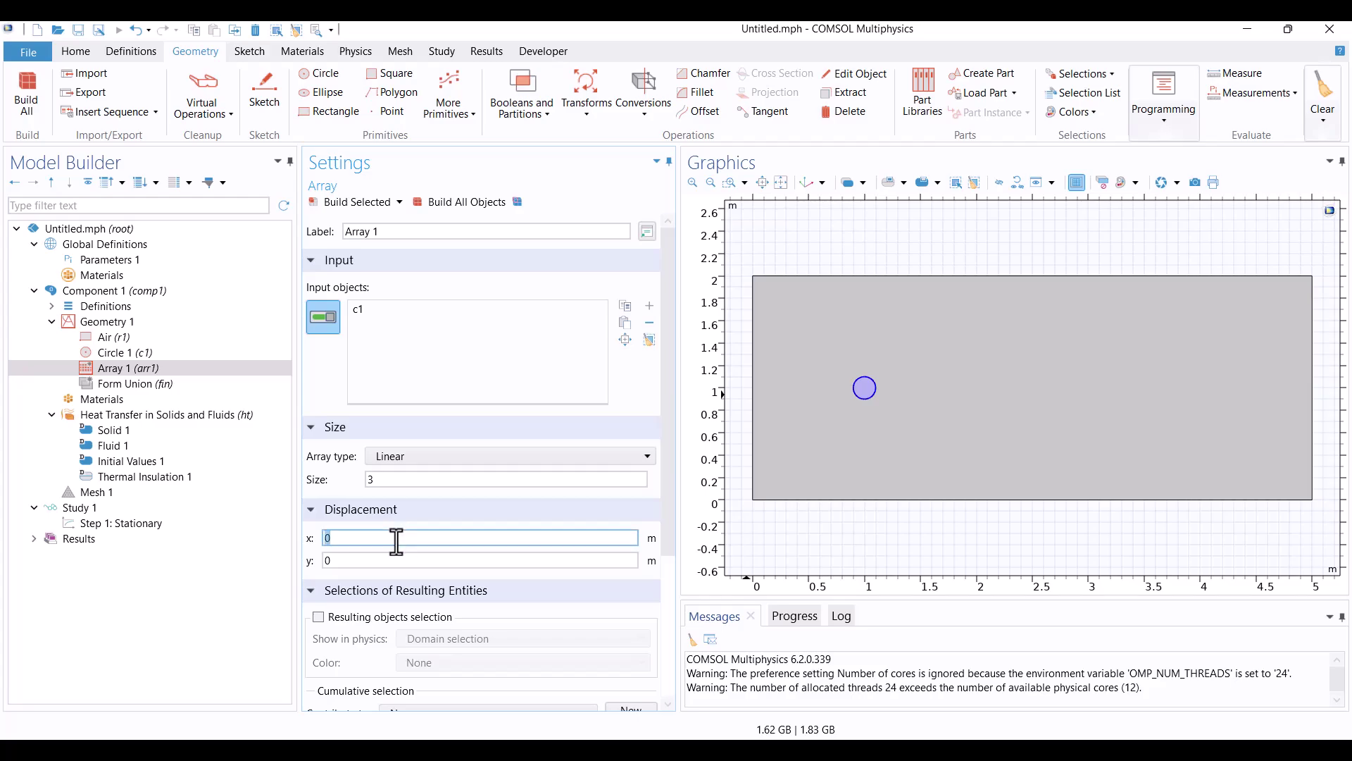
text(0.5)
click(452, 201)
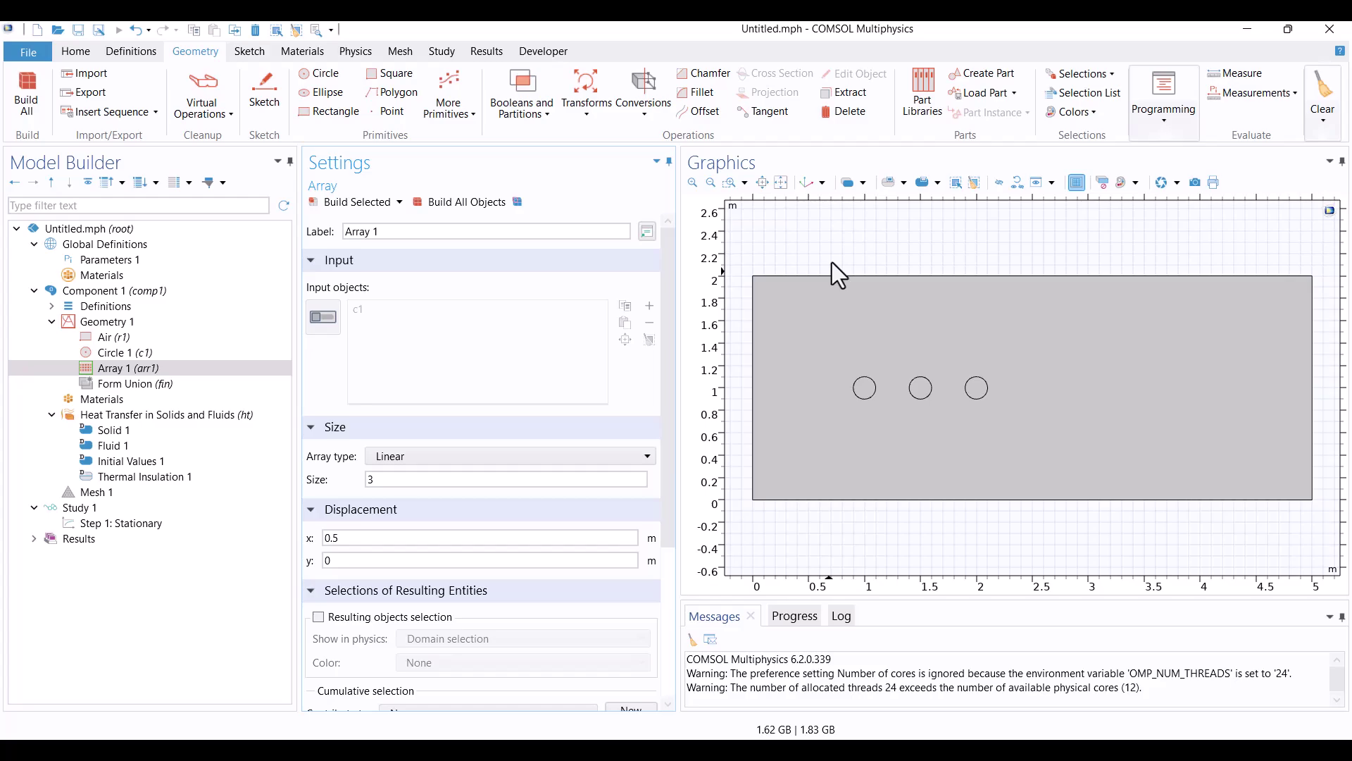
Add Built-in Air and Structural steel from the material library to the model.
click(105, 400)
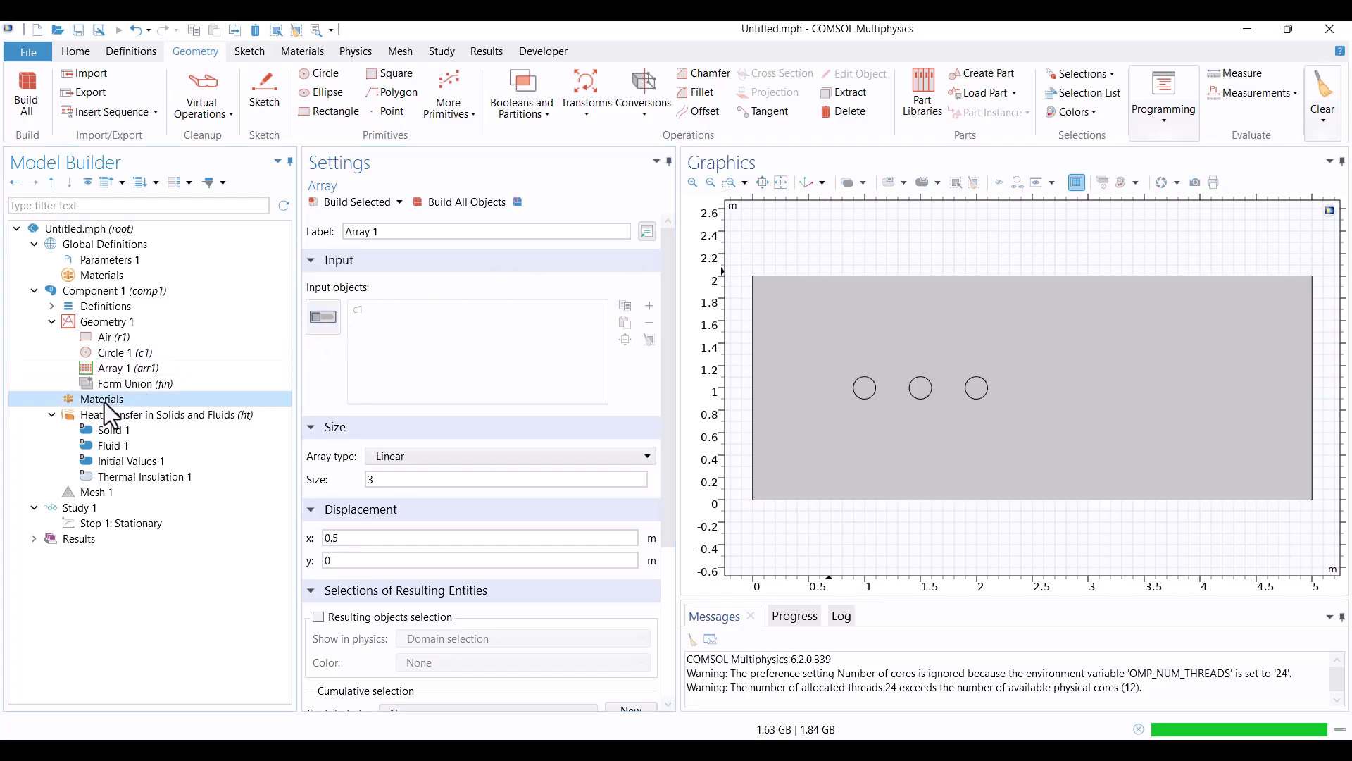
right_click(103, 404)
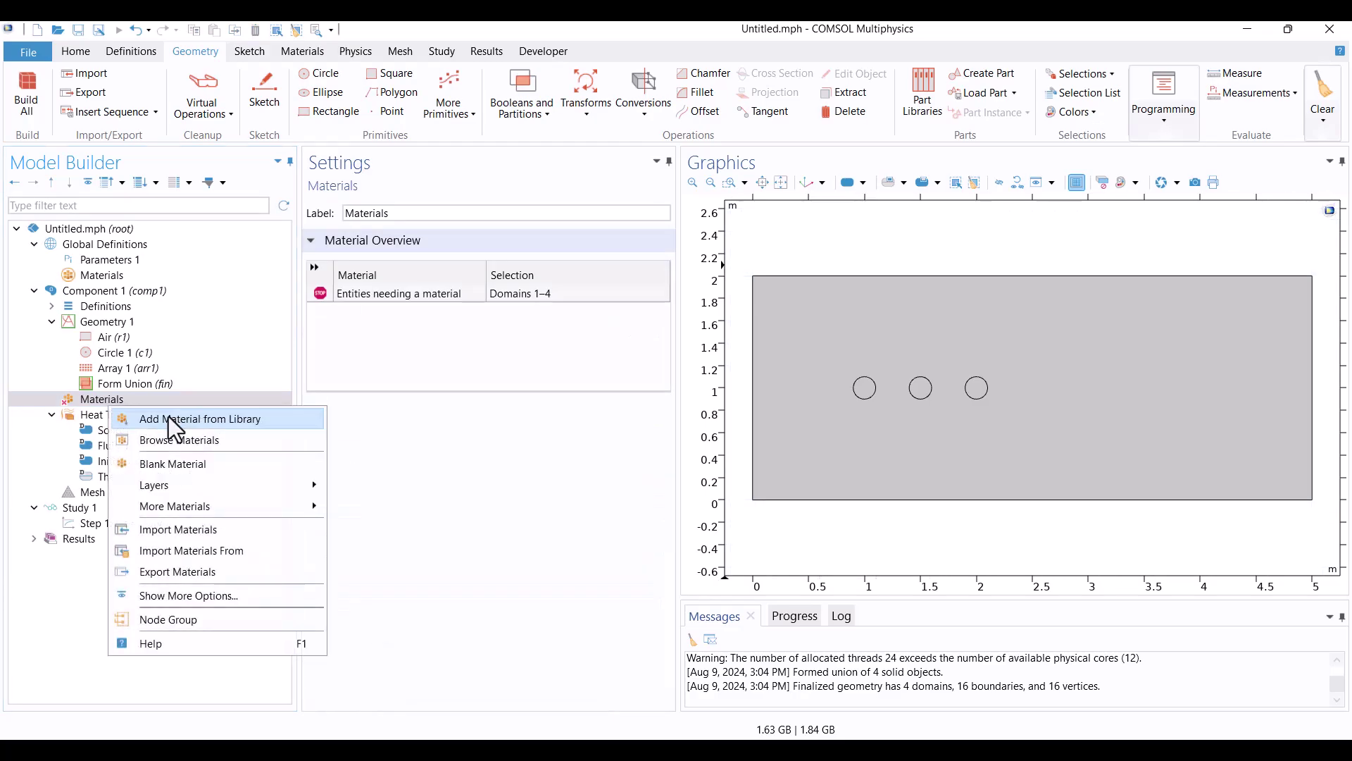
click(266, 420)
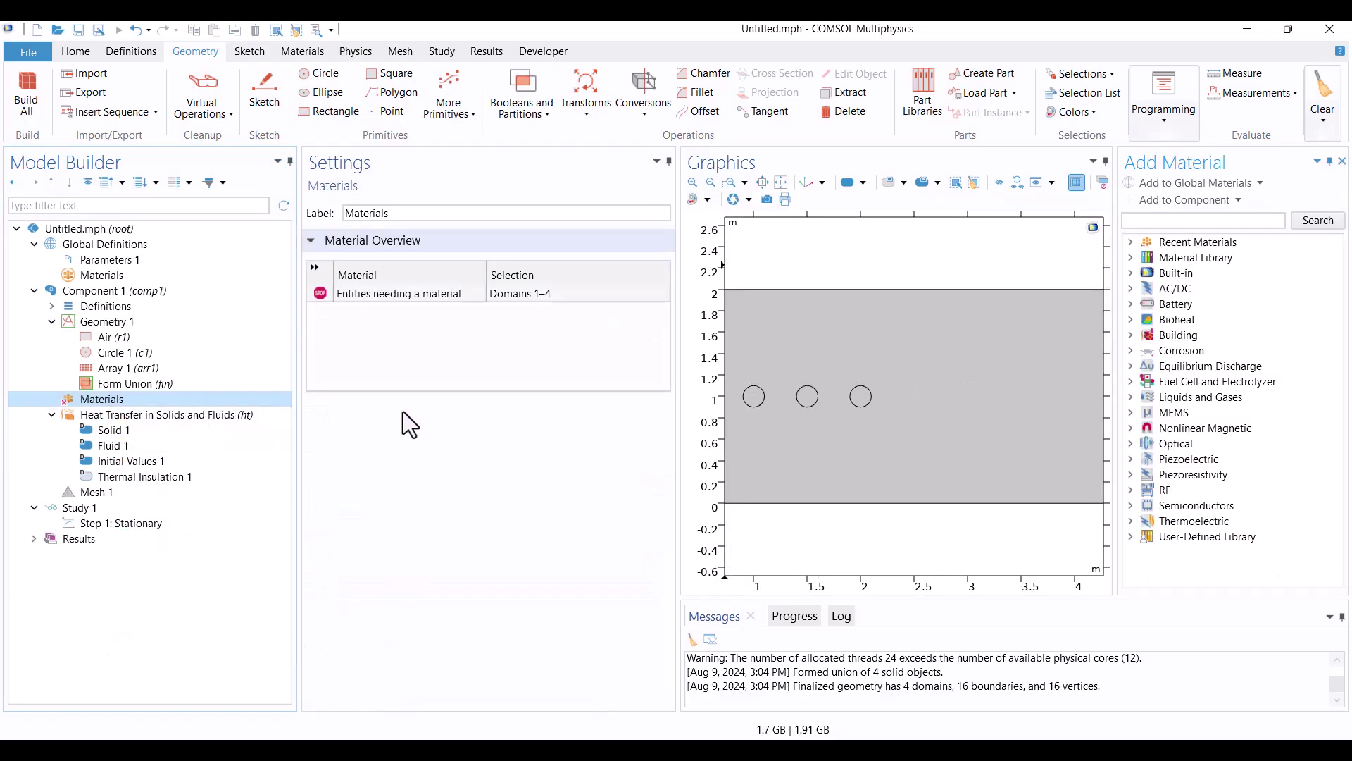
click(1131, 273)
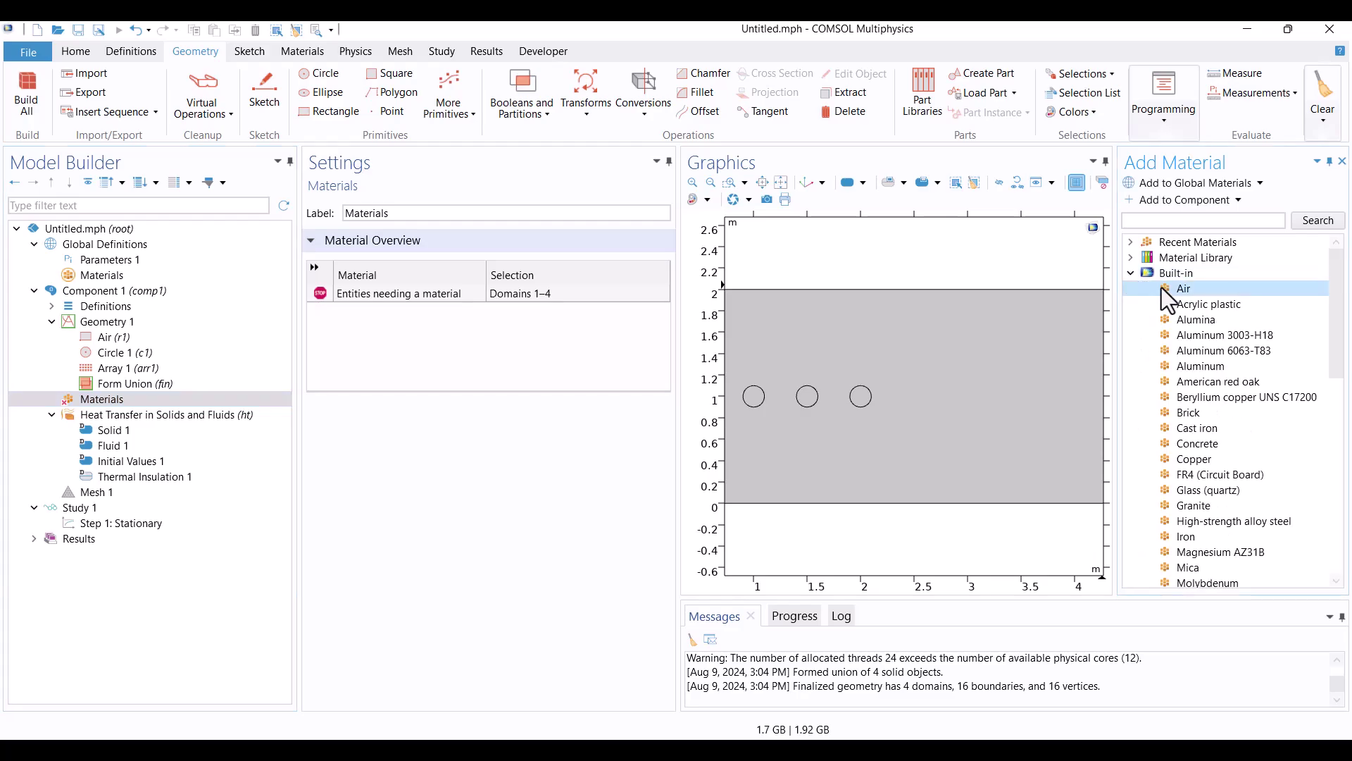
double_click(1183, 287)
scroll(1174, 349, down, 5)
scroll(1174, 351, down, 3)
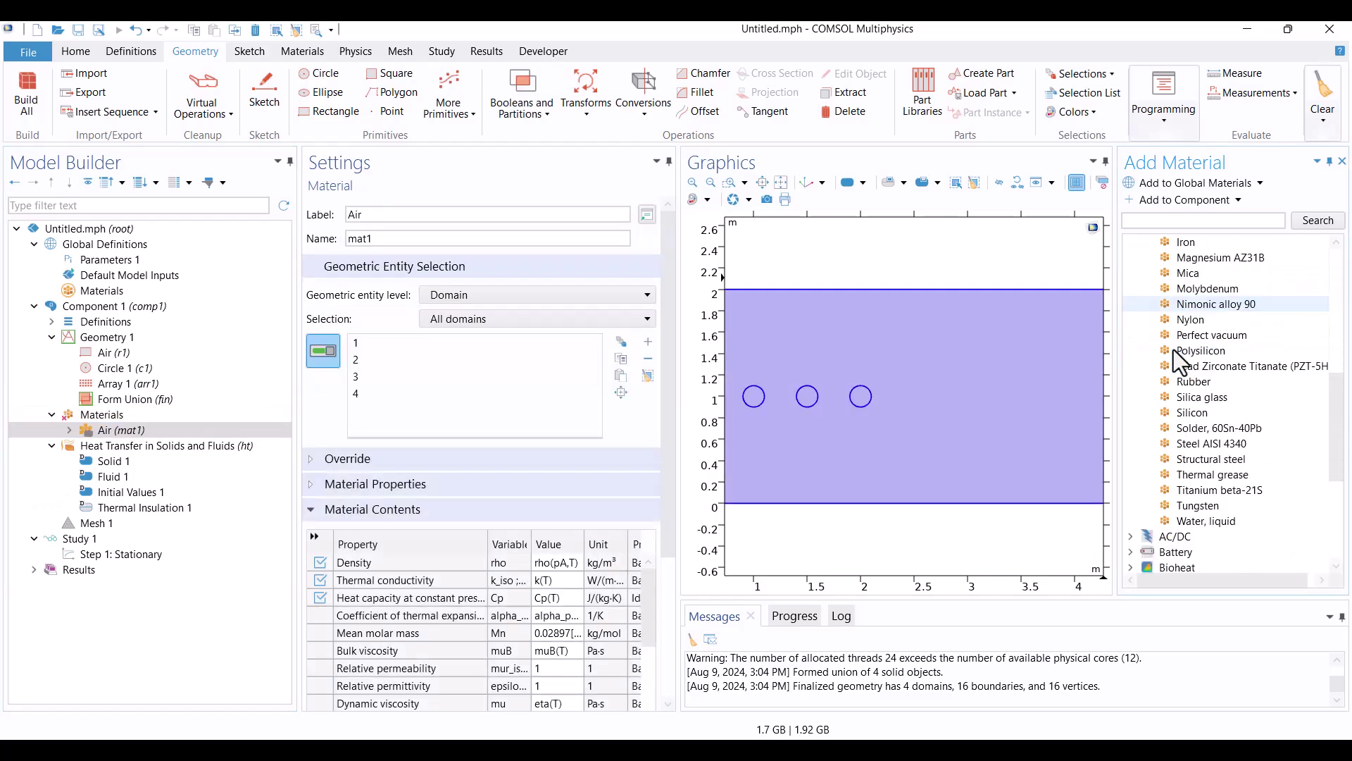
click(1187, 459)
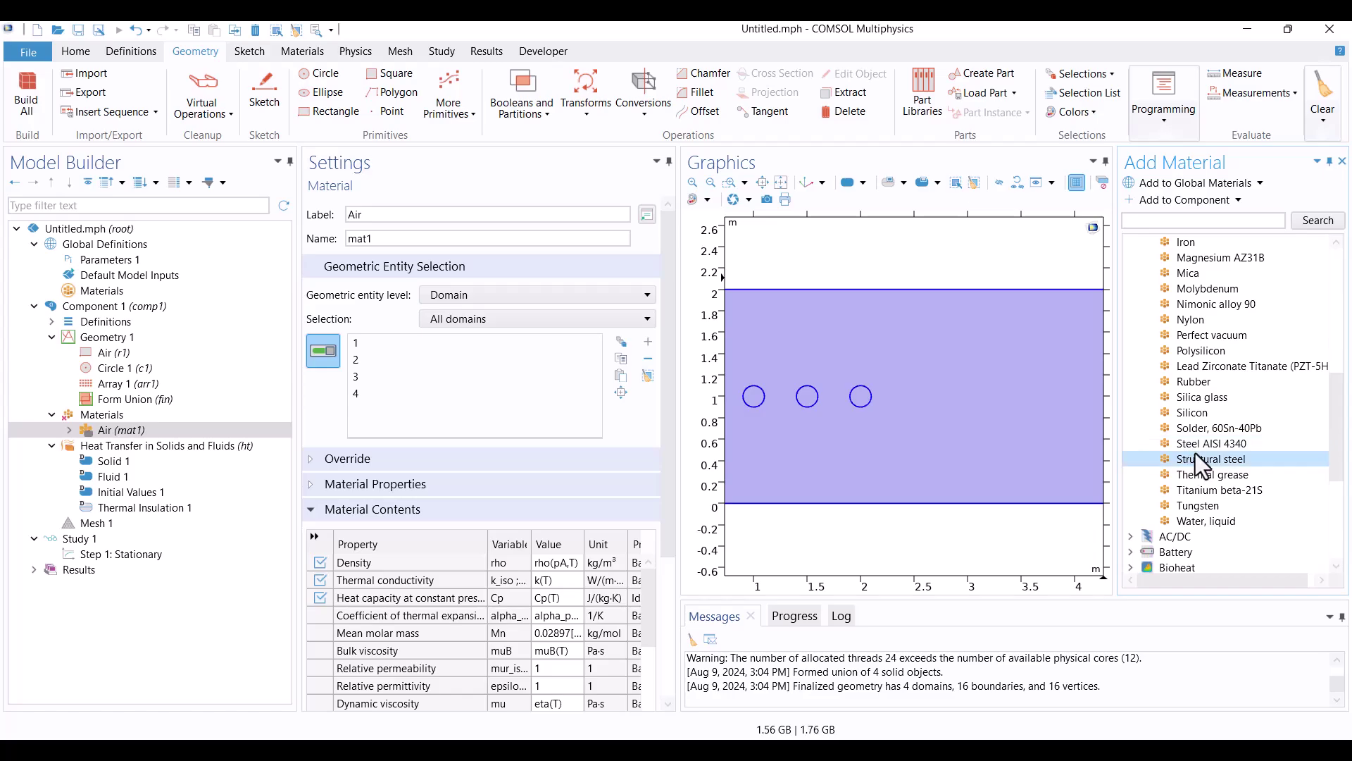
click(1342, 162)
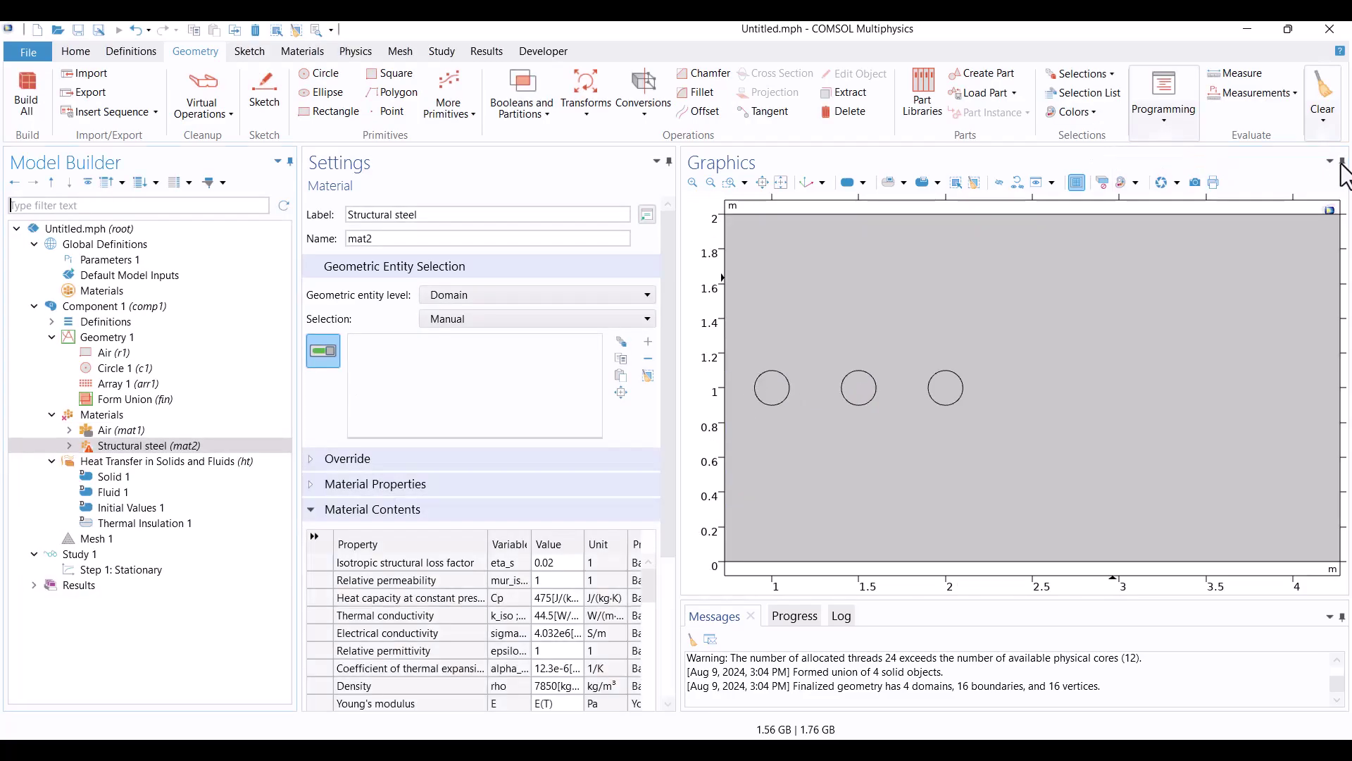
Assign Structural steel to the three circles and confirm Air covers the rectangle.
click(771, 389)
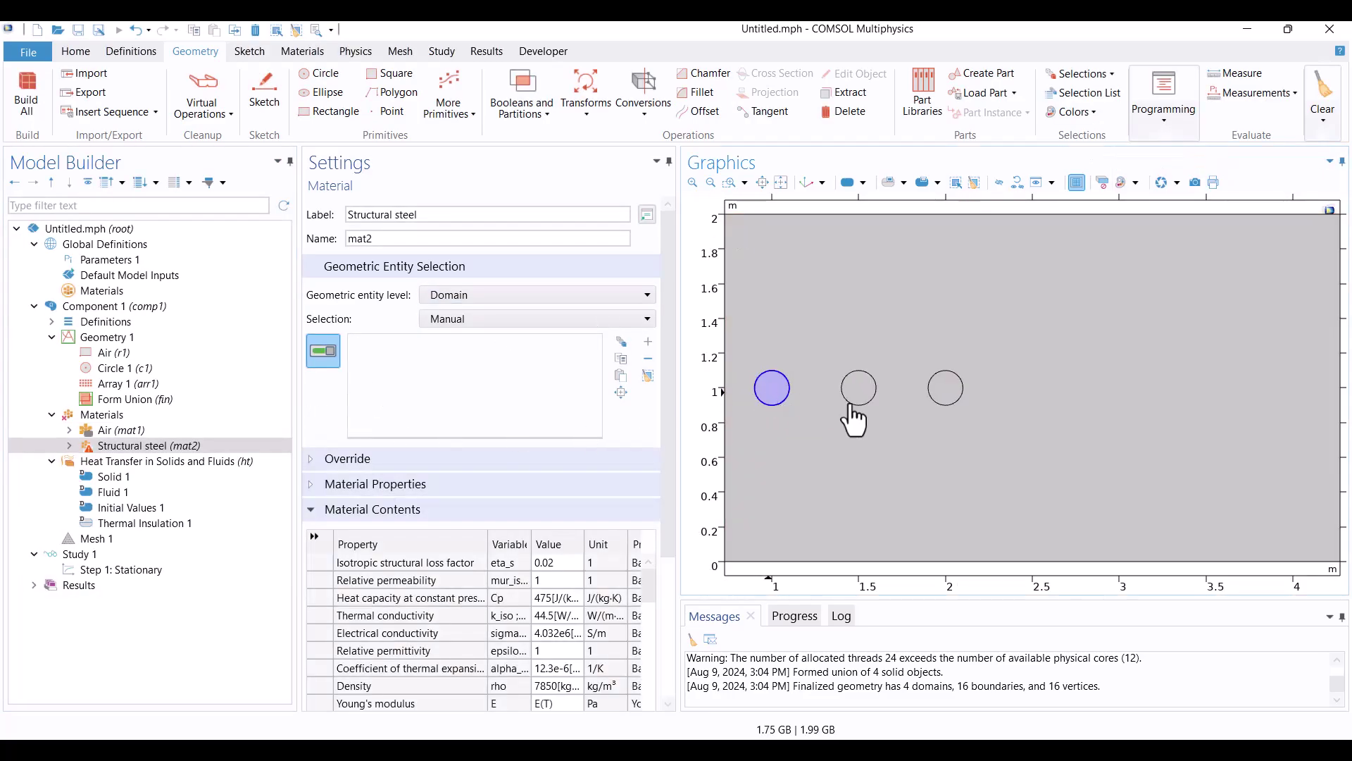
click(859, 389)
click(946, 388)
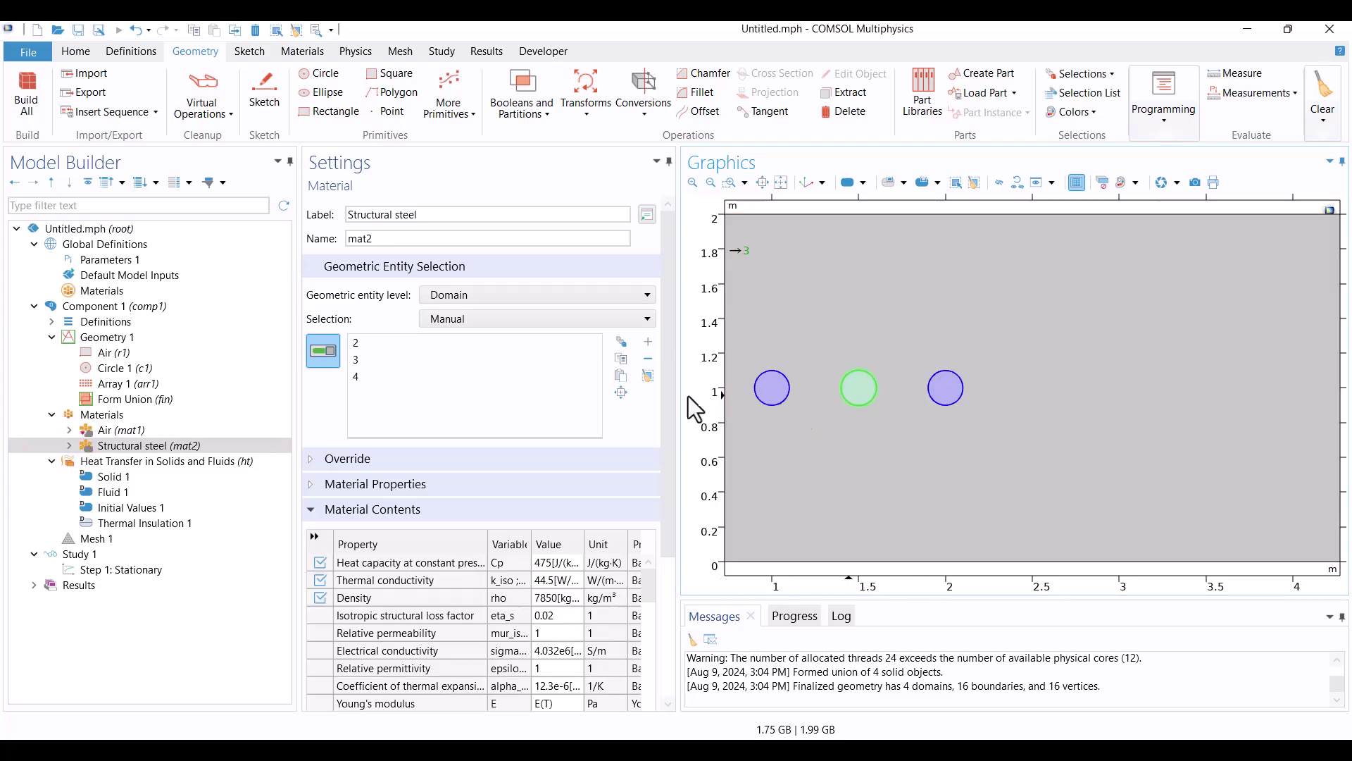
click(122, 431)
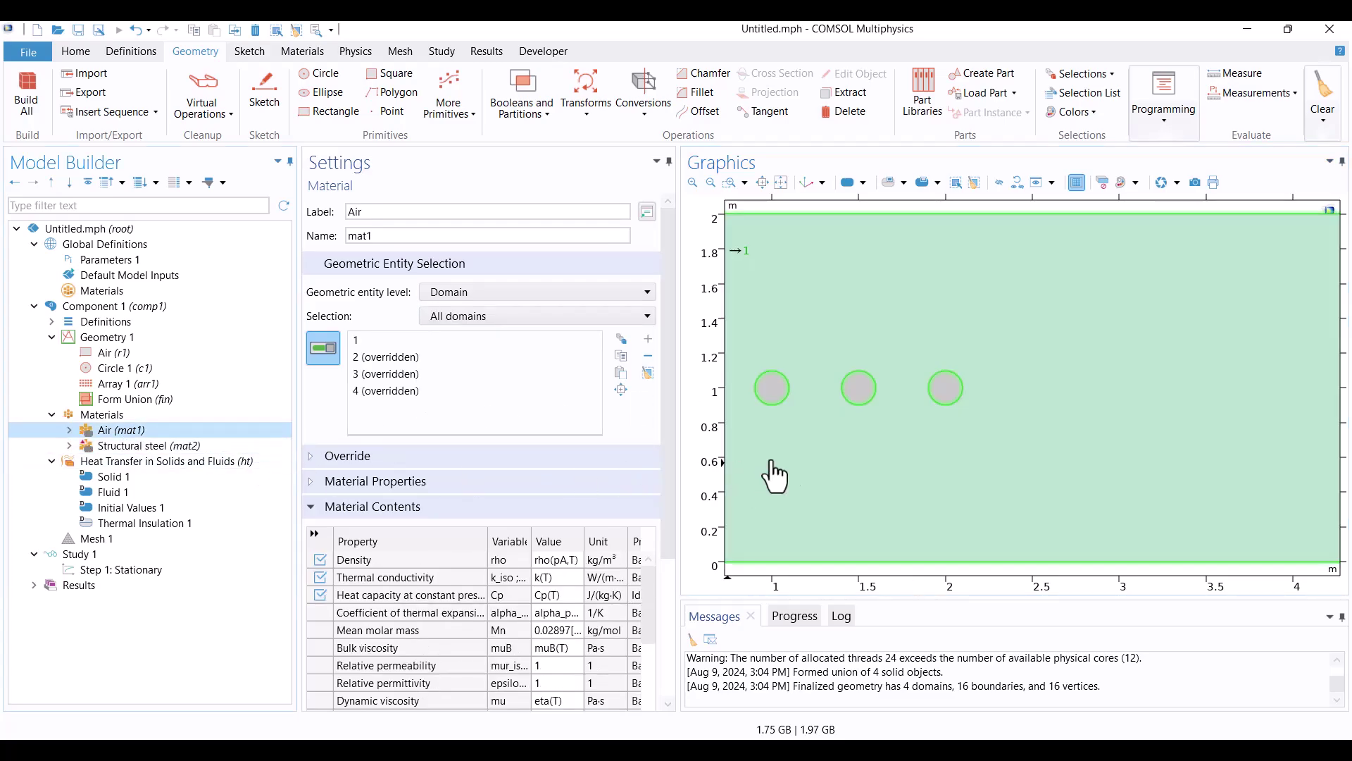
scroll(856, 402, down, 2)
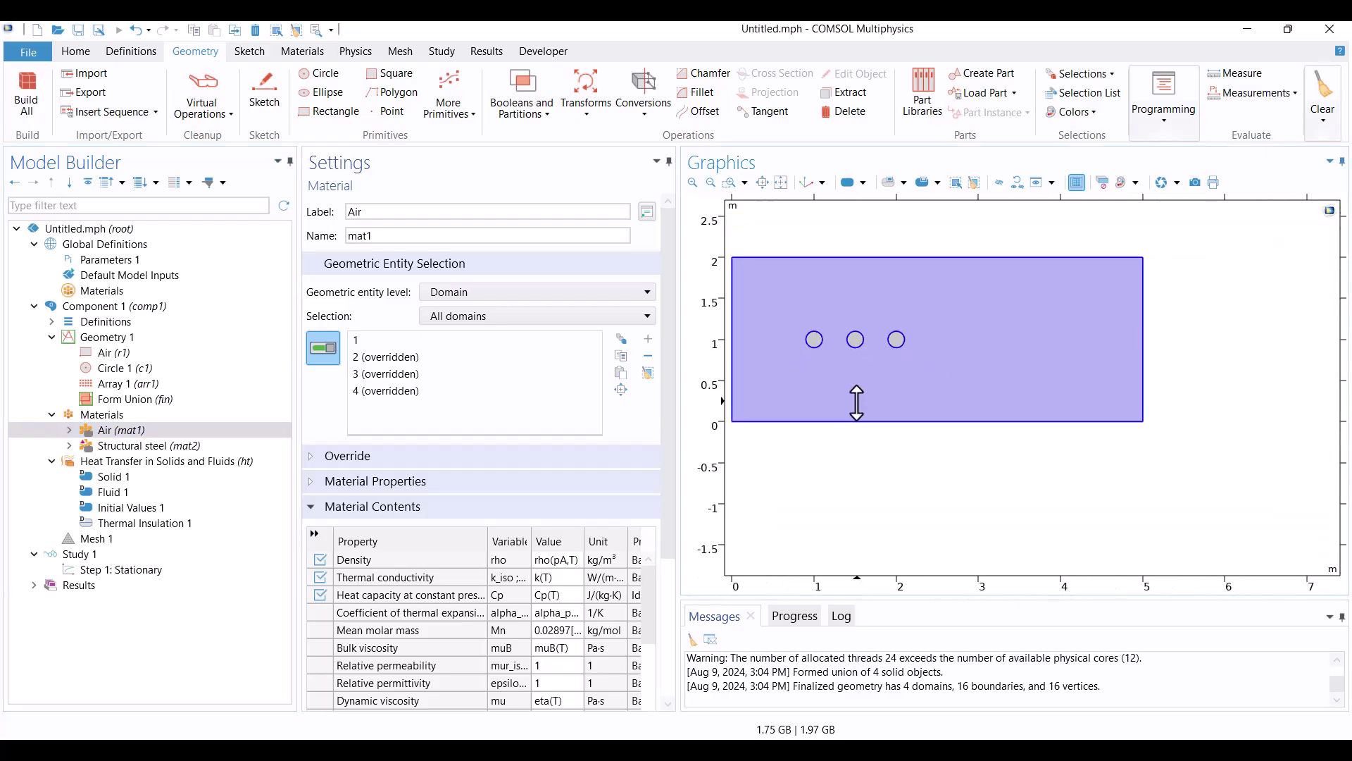
drag(883, 511, 923, 518)
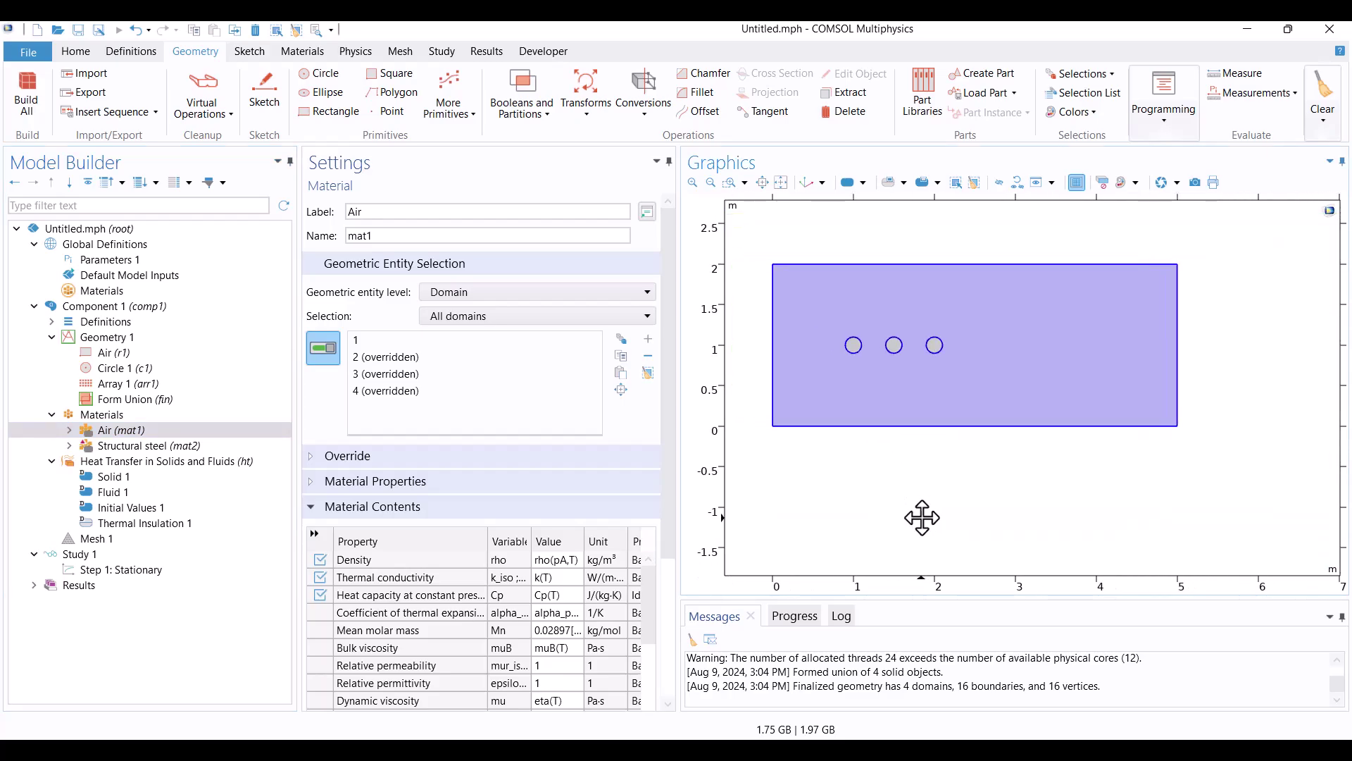
Set the air rectangle (domain 1) as the Fluid 1 domain and check the circles remain under Solid 1.
click(171, 460)
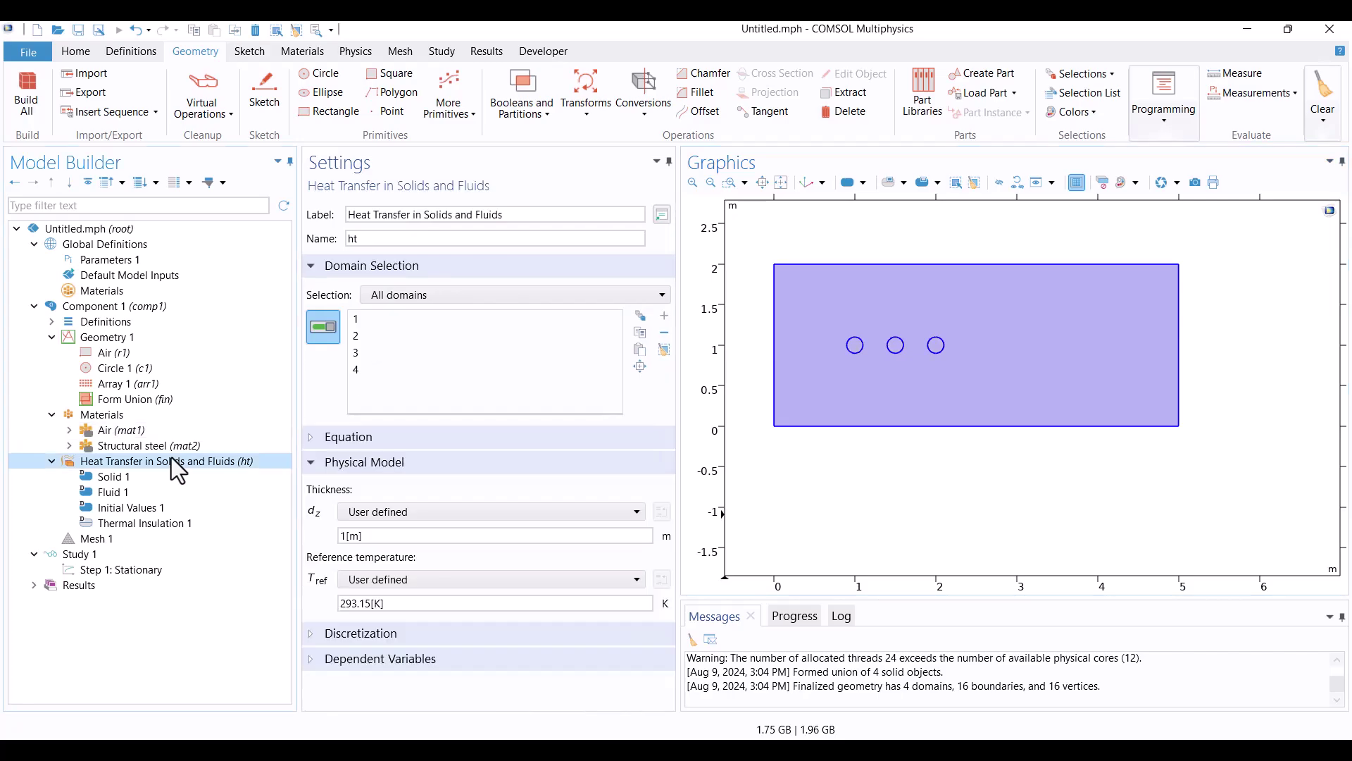
click(112, 491)
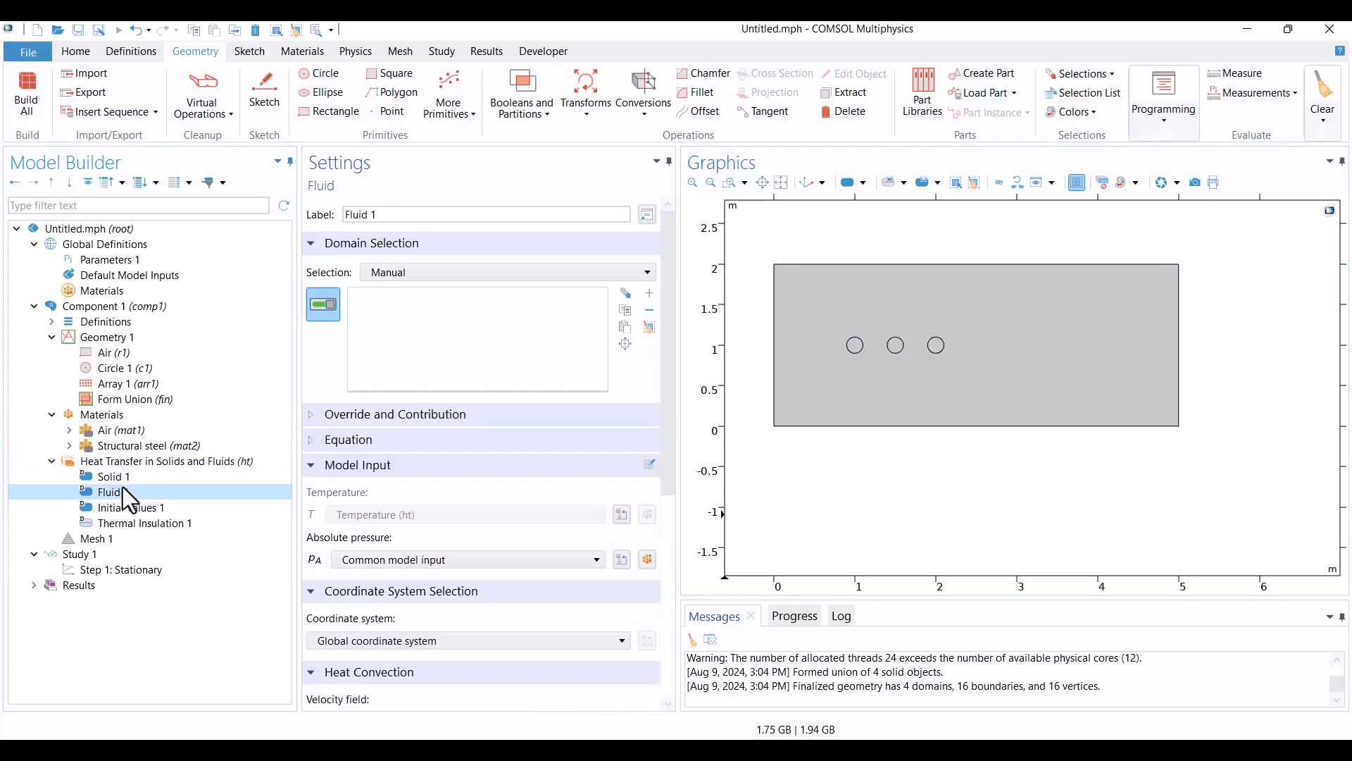
click(830, 416)
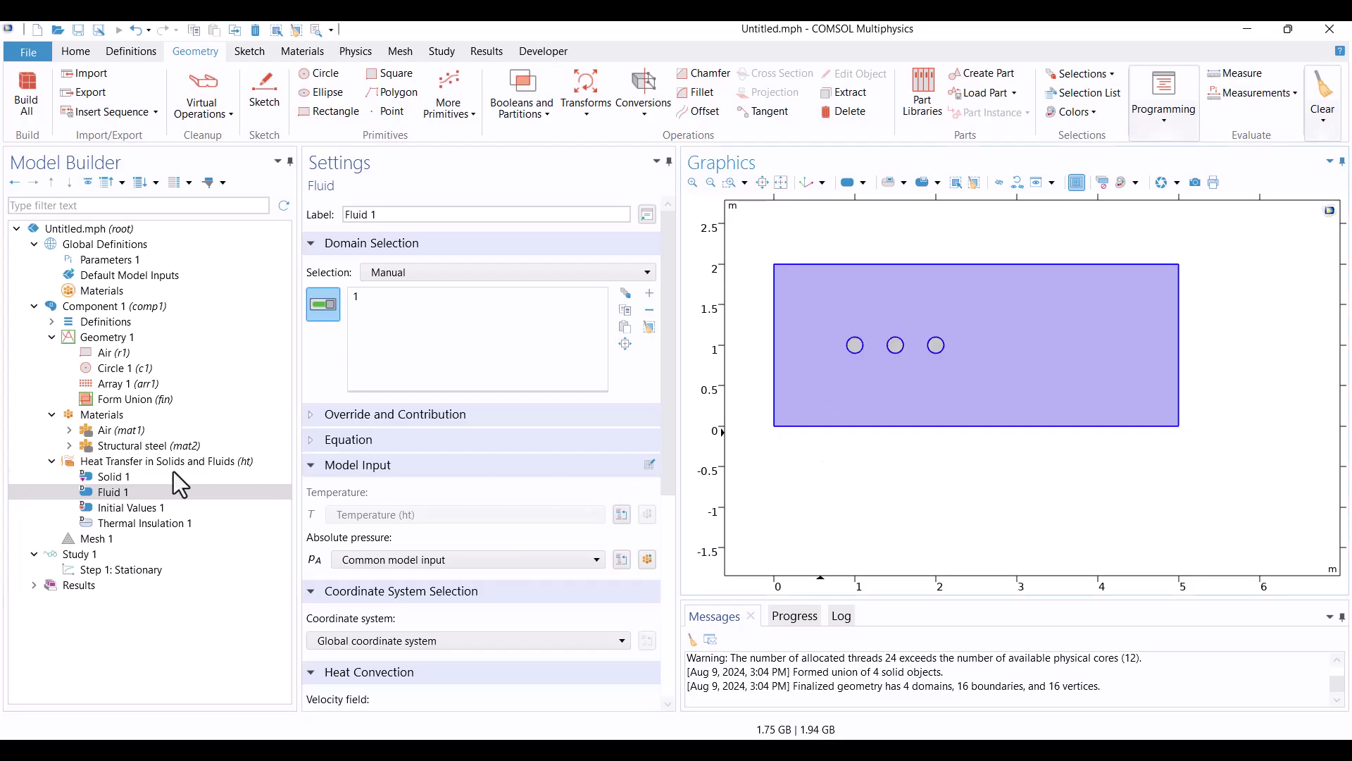
click(113, 476)
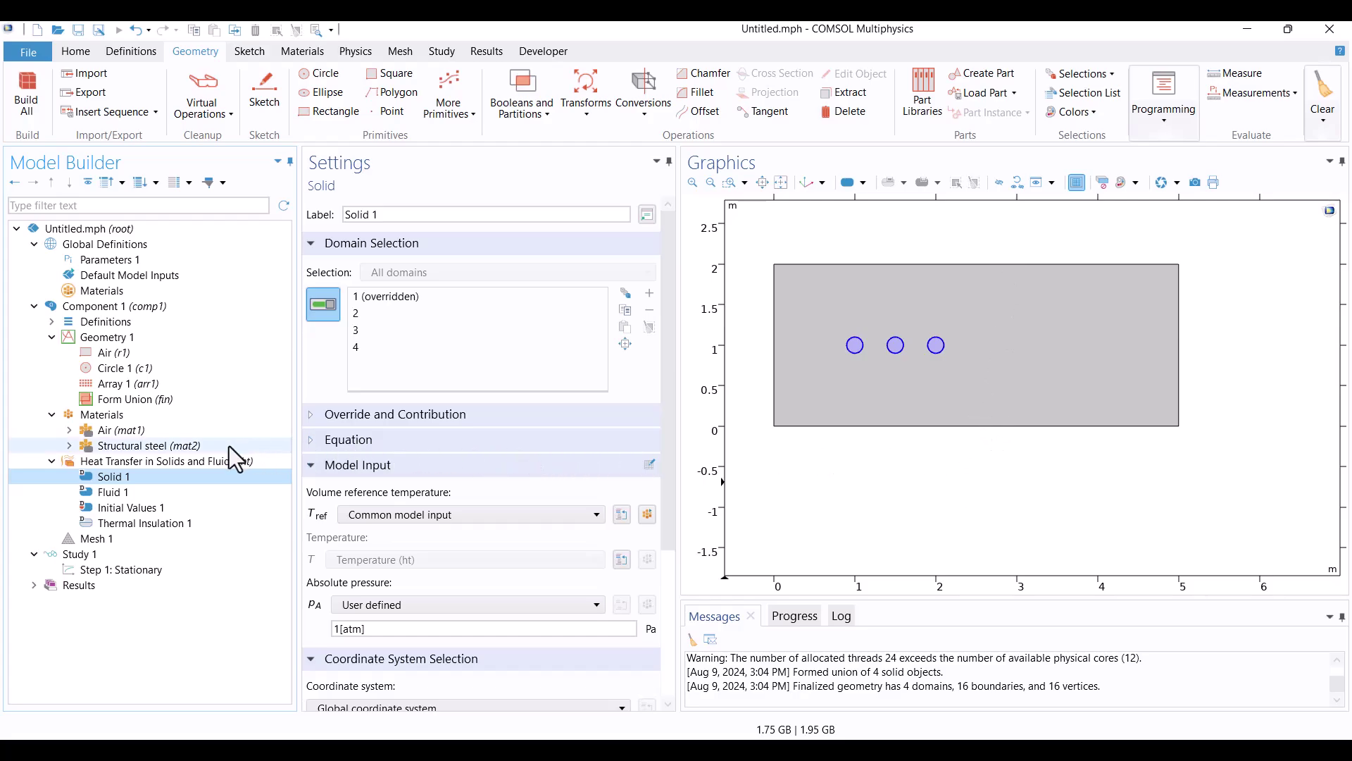
click(116, 462)
Add a Symmetry condition on the rectangle's top and bottom boundaries (2 and 3).
right_click(117, 462)
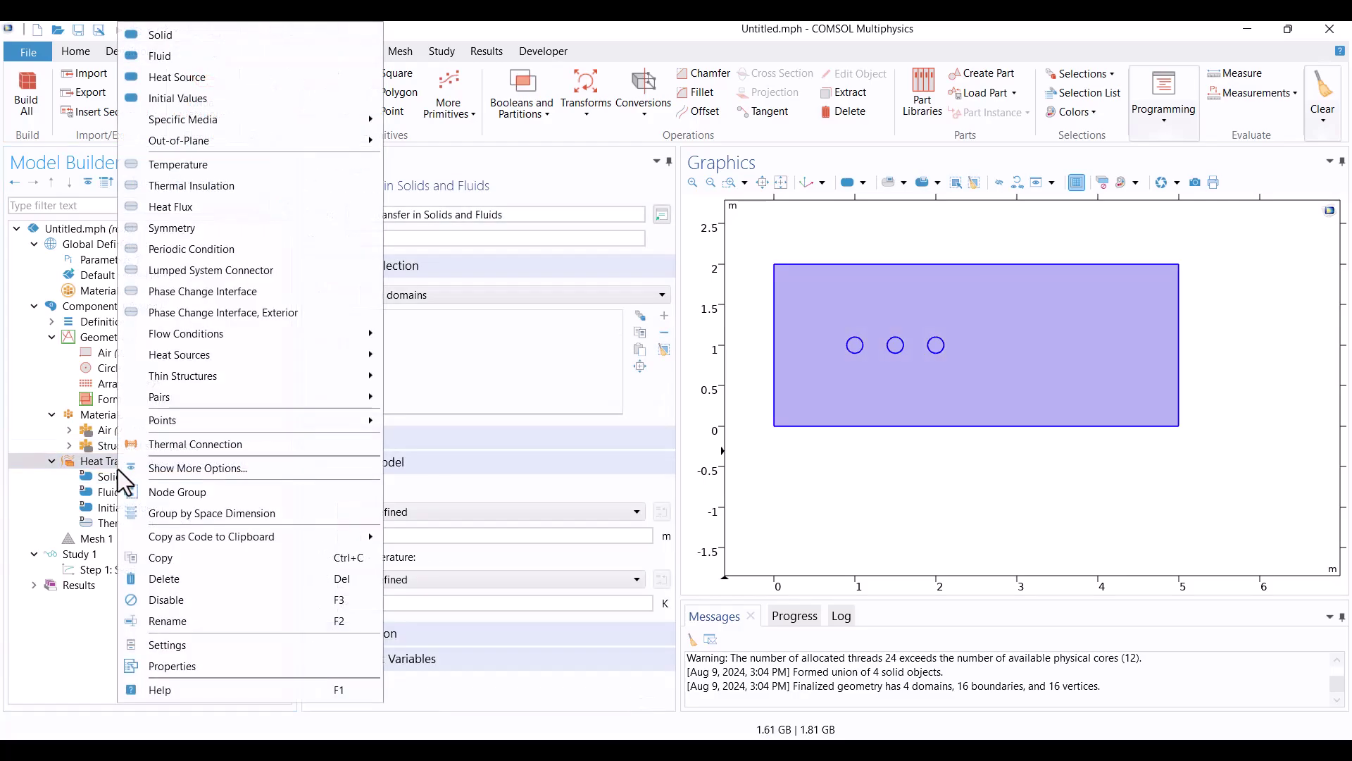
click(172, 229)
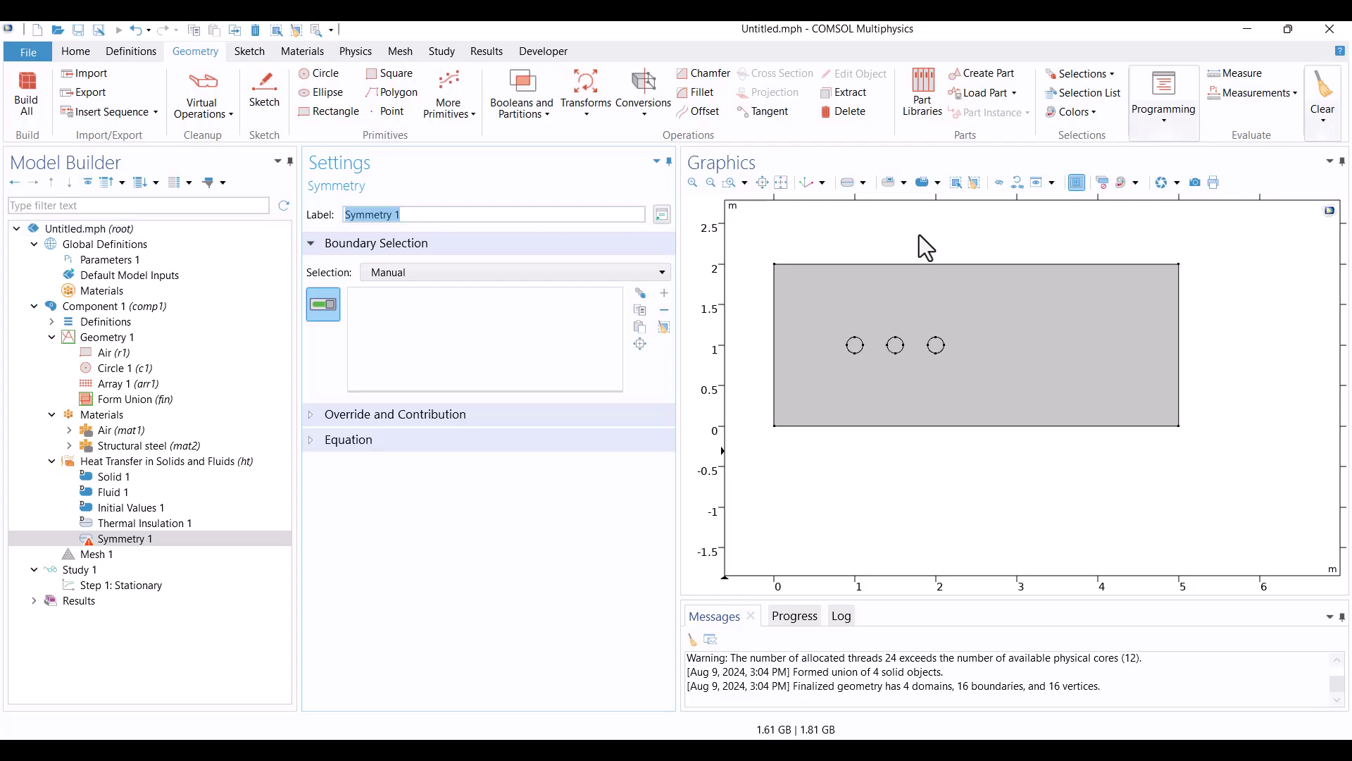
click(924, 264)
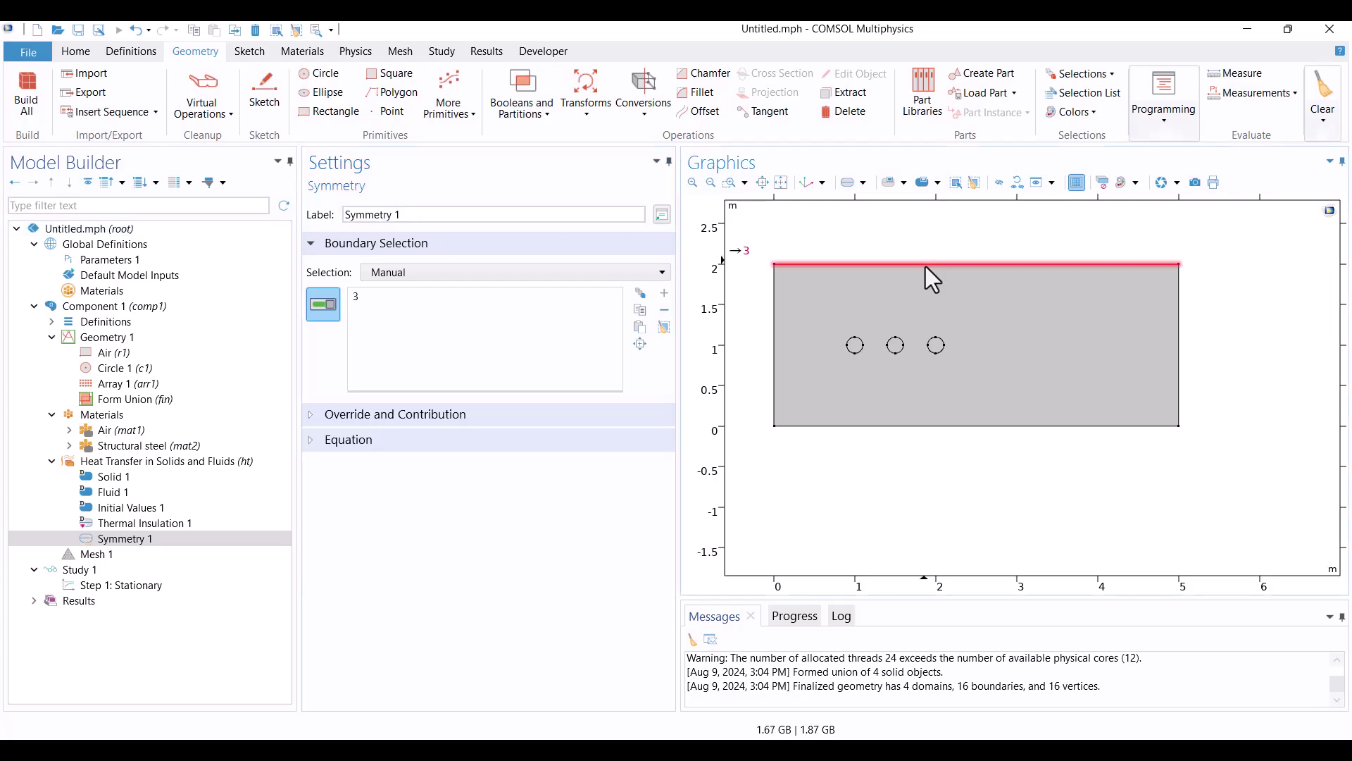
click(925, 425)
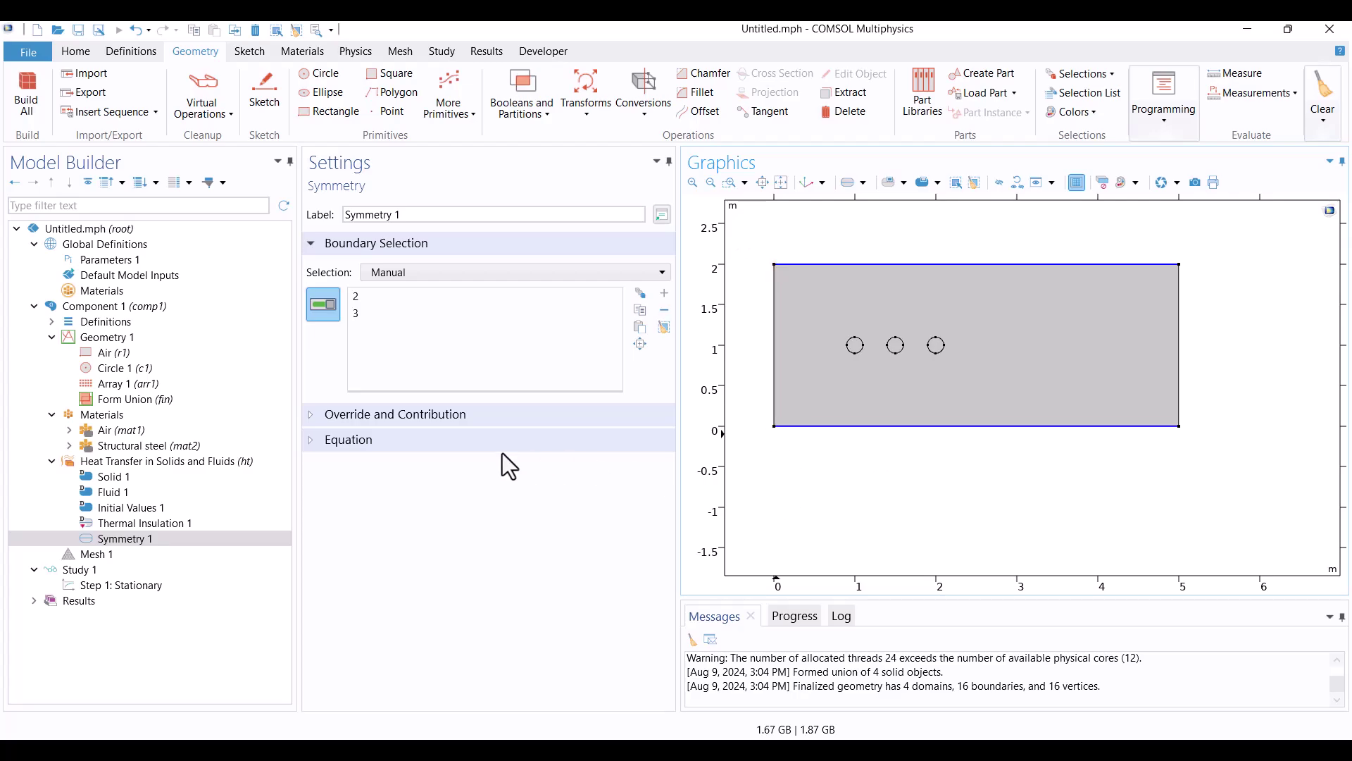
Add a 293.15 K Temperature condition on the rectangle's left and right boundaries (1 and 4).
right_click(157, 462)
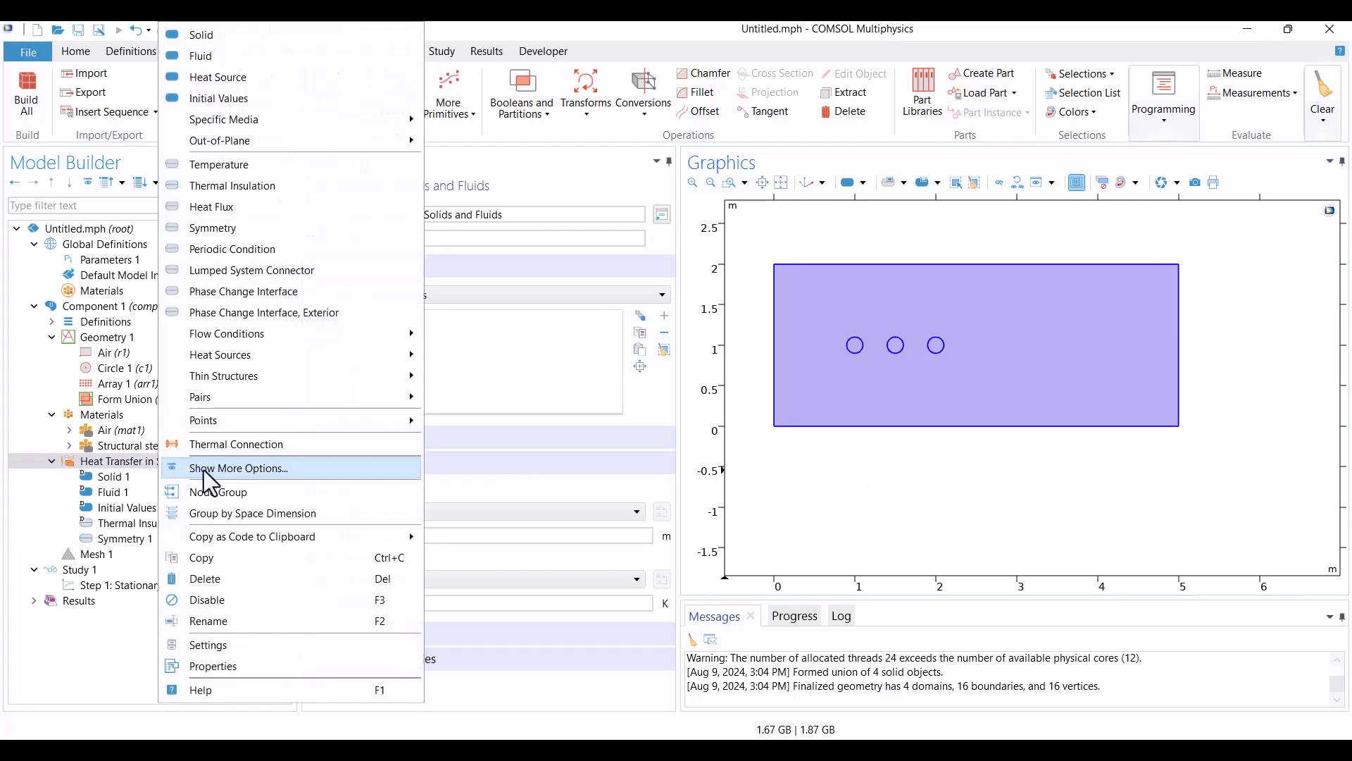
click(218, 164)
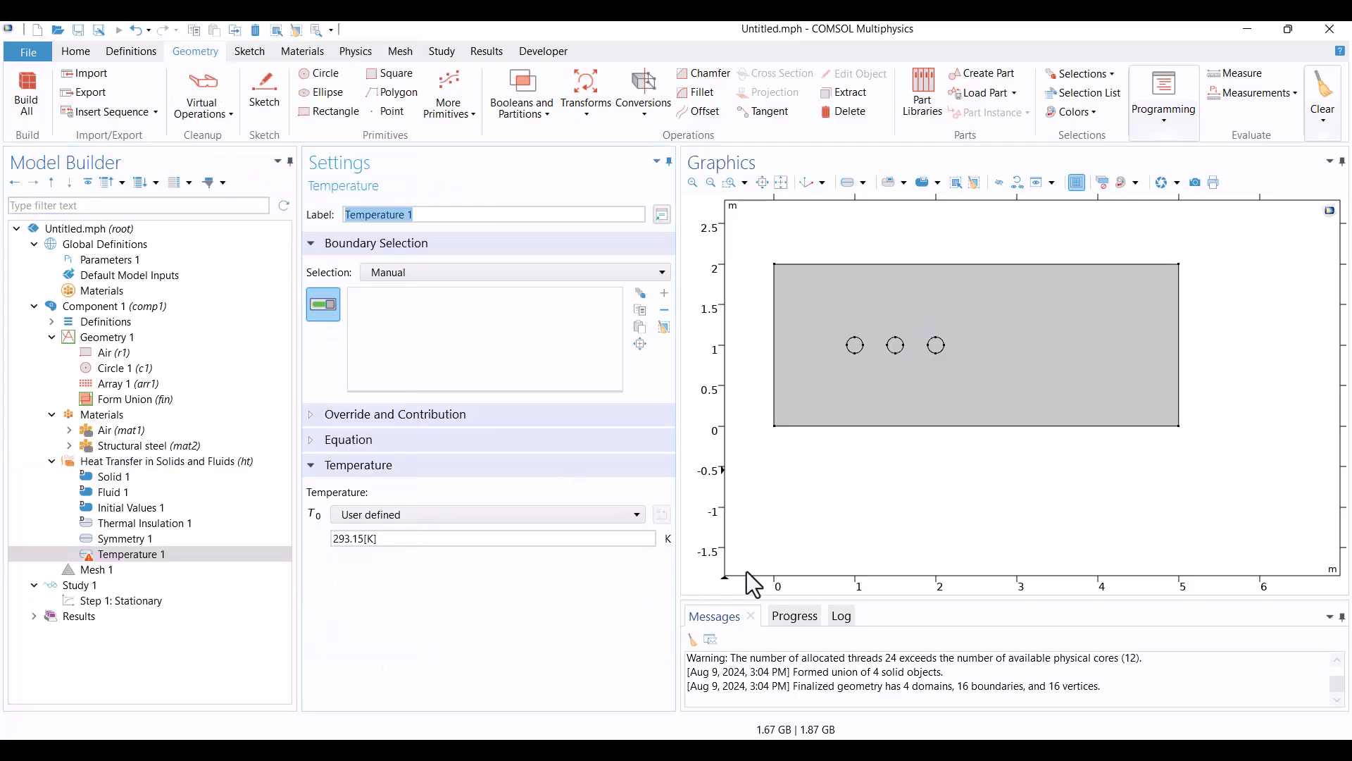
click(775, 377)
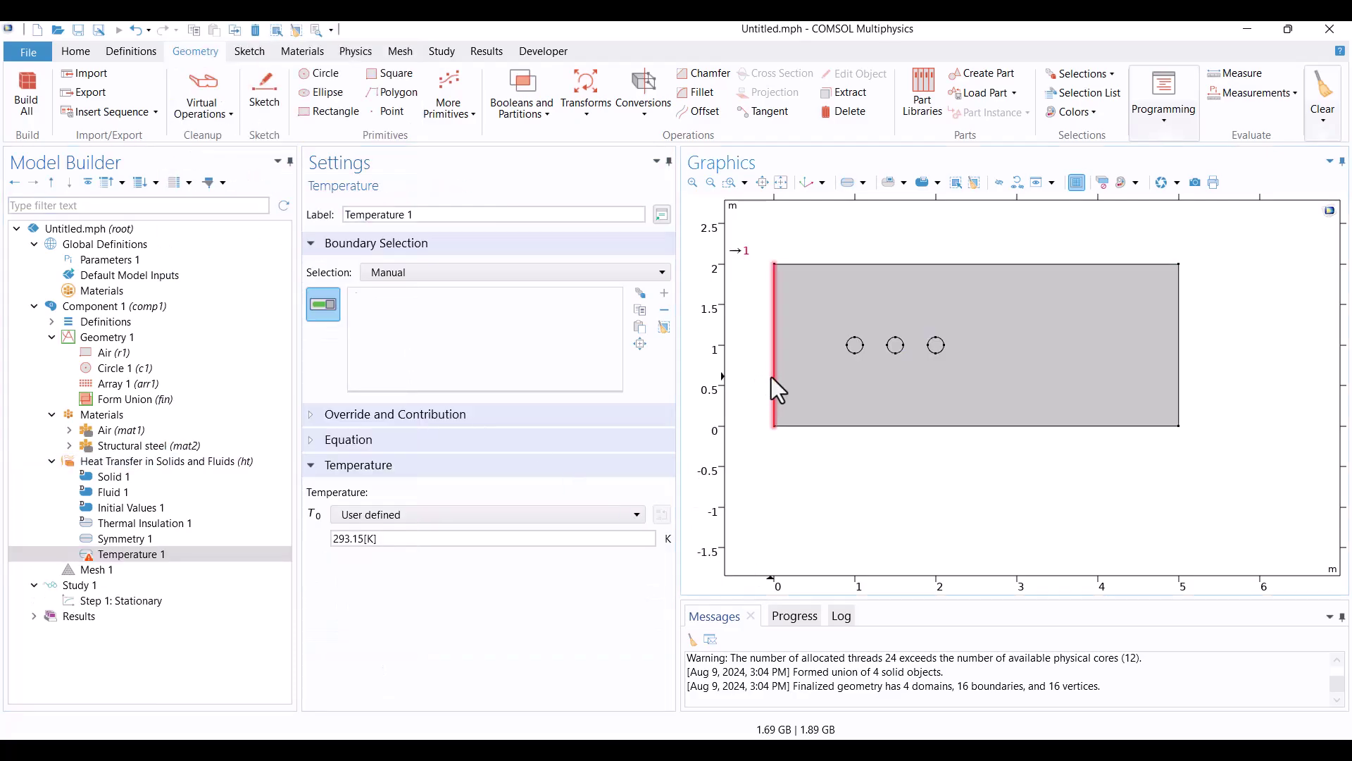
click(1179, 396)
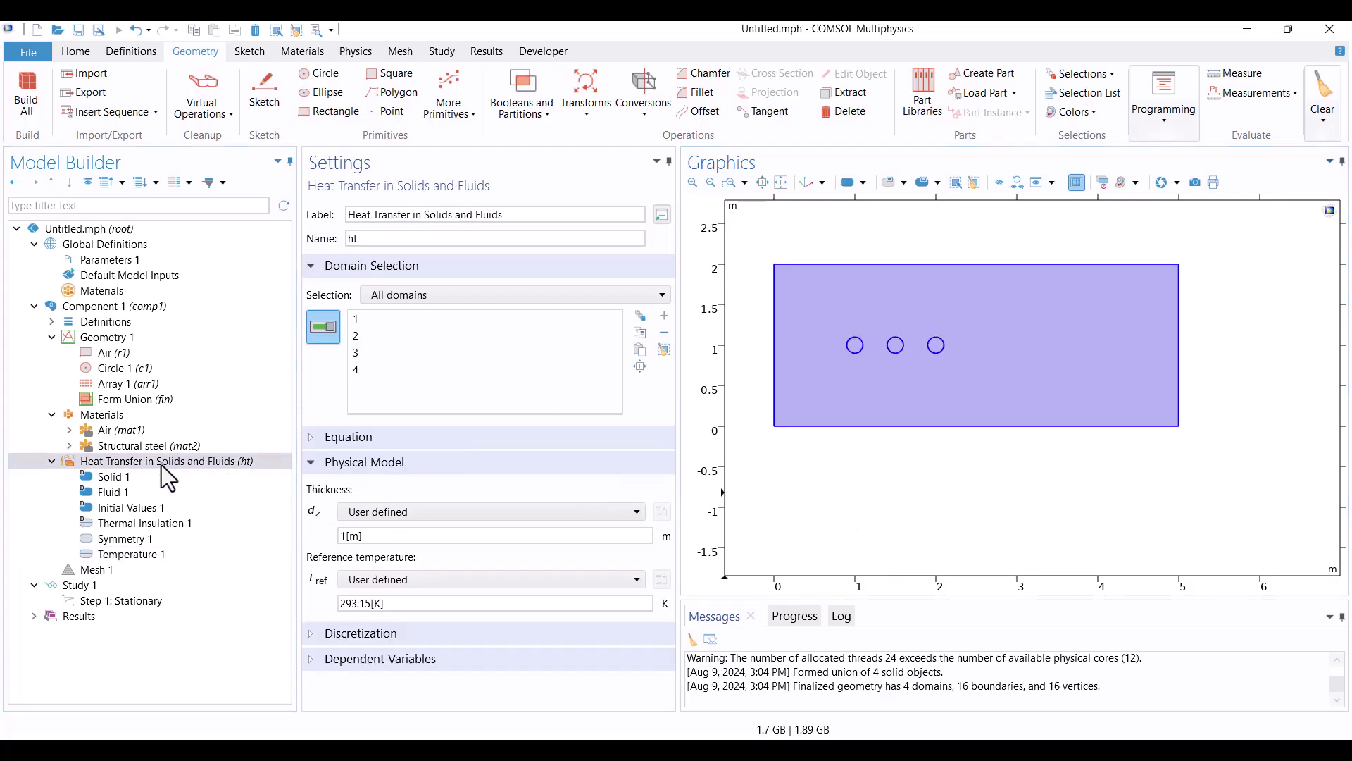
Add a Heat Source feature applied to the three circle domains (2, 3, 4).
right_click(162, 465)
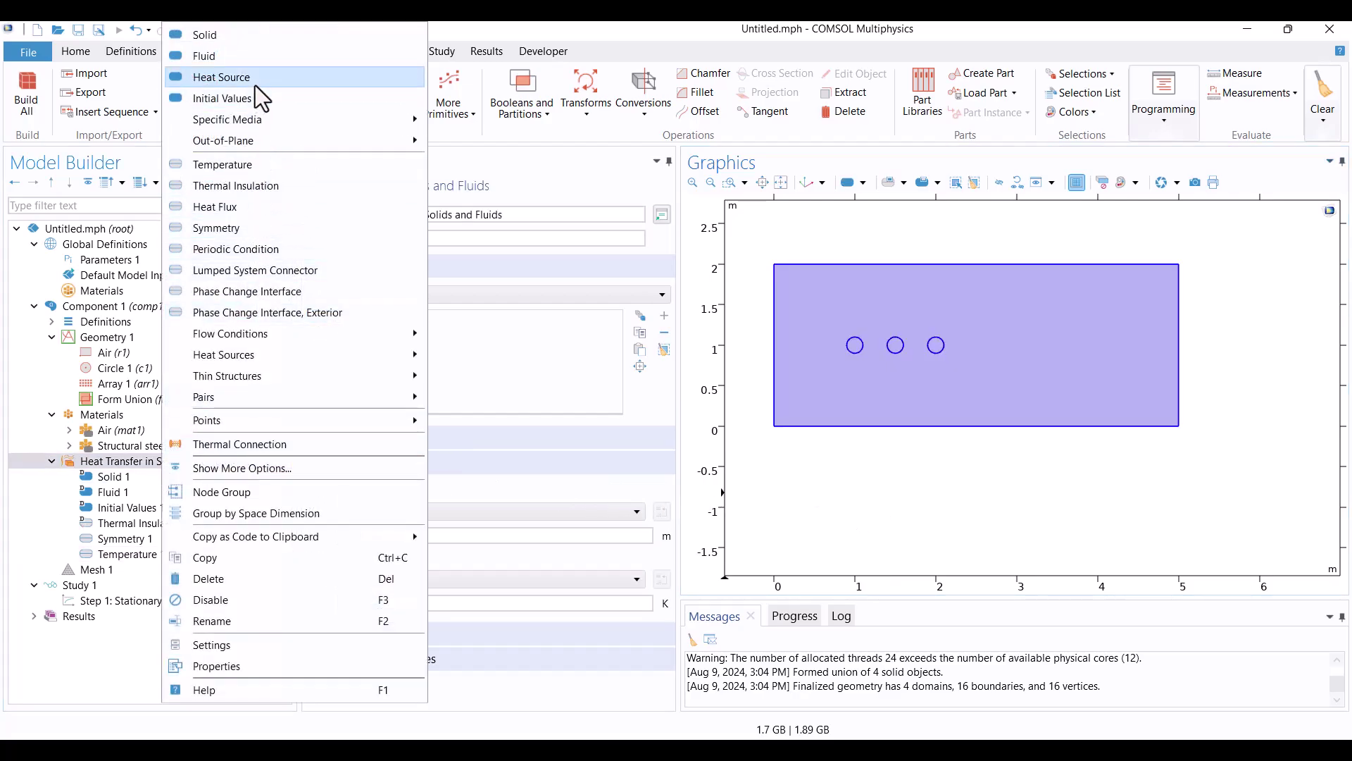
click(221, 78)
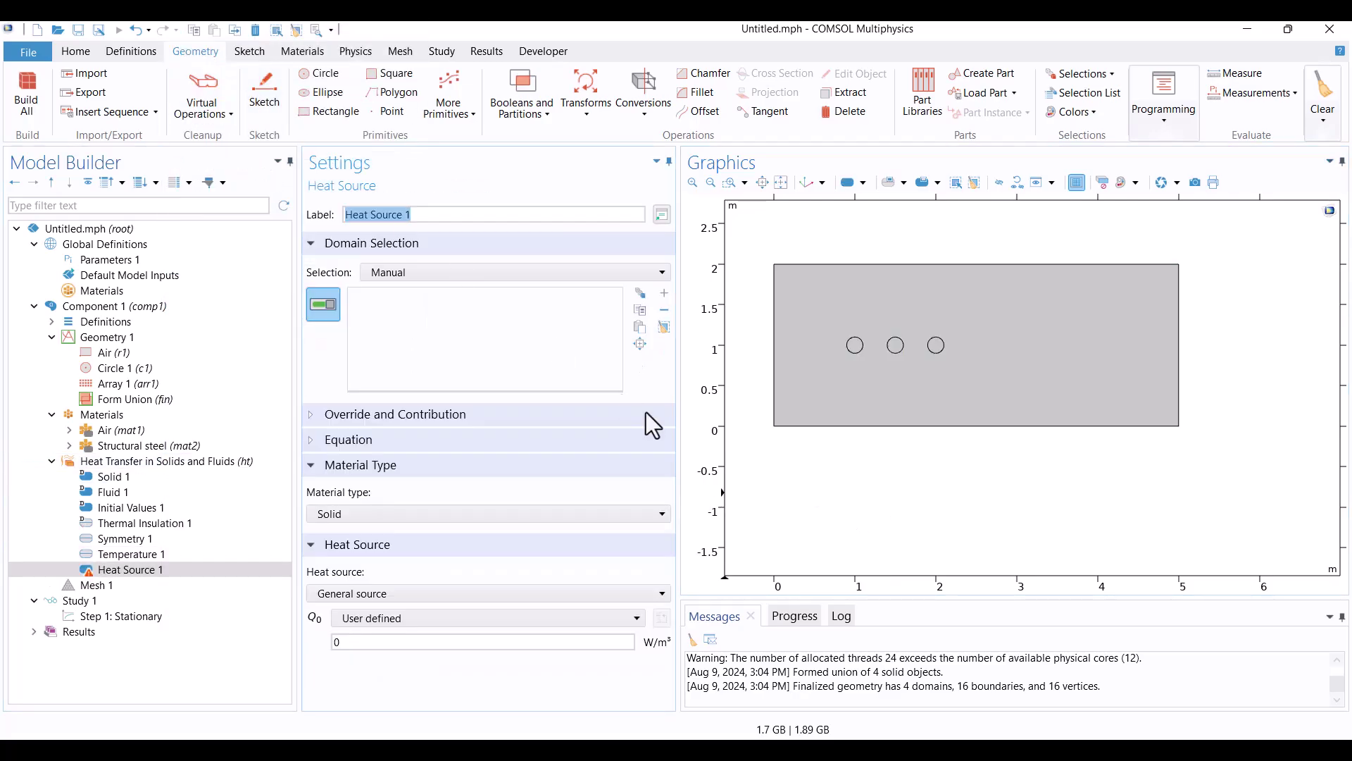
click(855, 346)
click(895, 345)
click(936, 345)
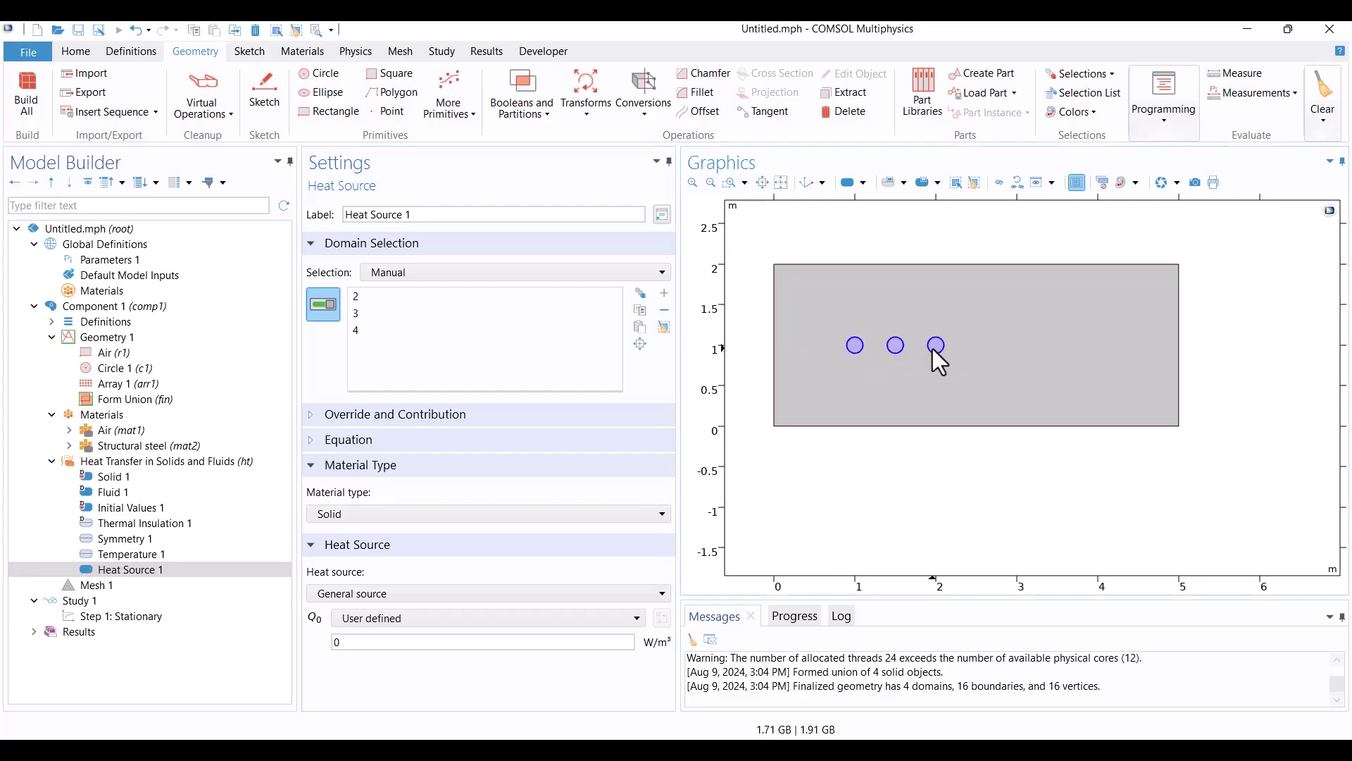
Specify the heat source as a total Heat rate with P0 = 2 W.
click(374, 617)
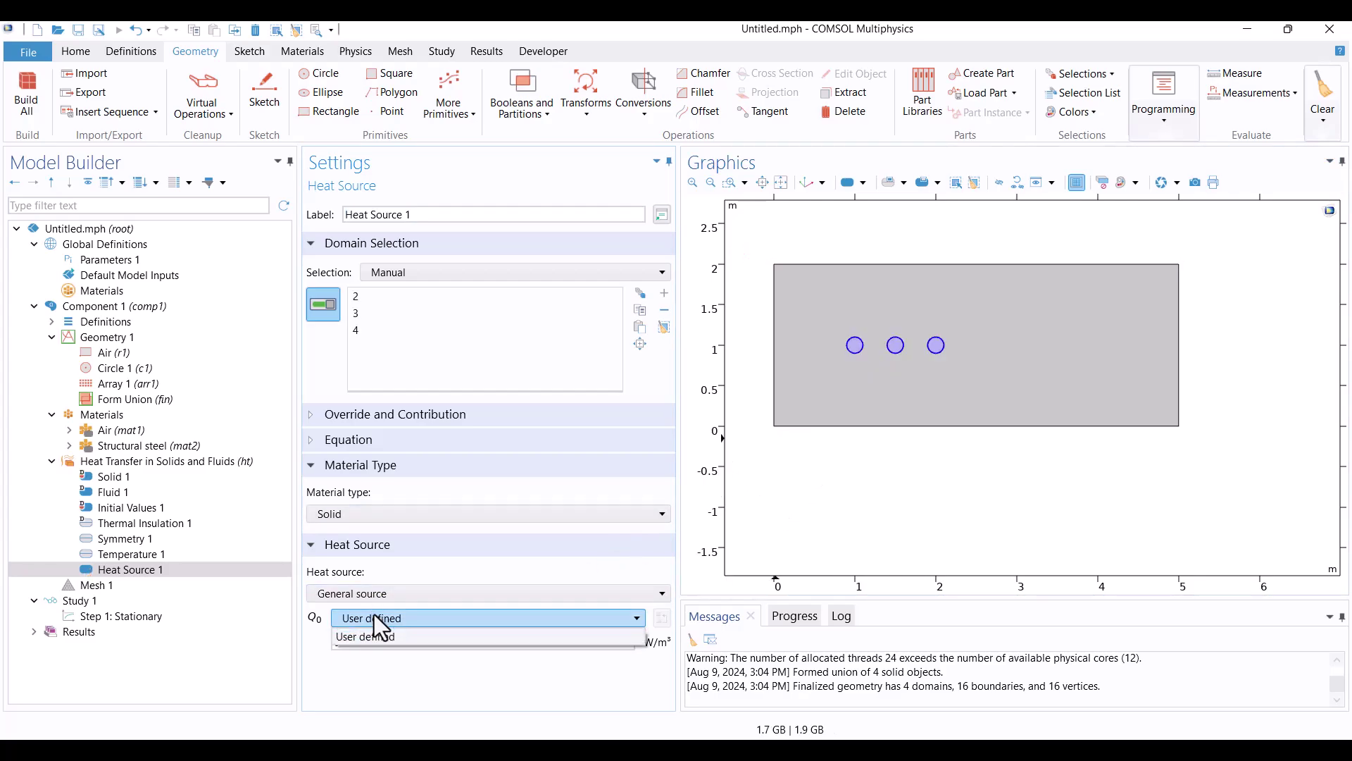
click(372, 593)
click(339, 635)
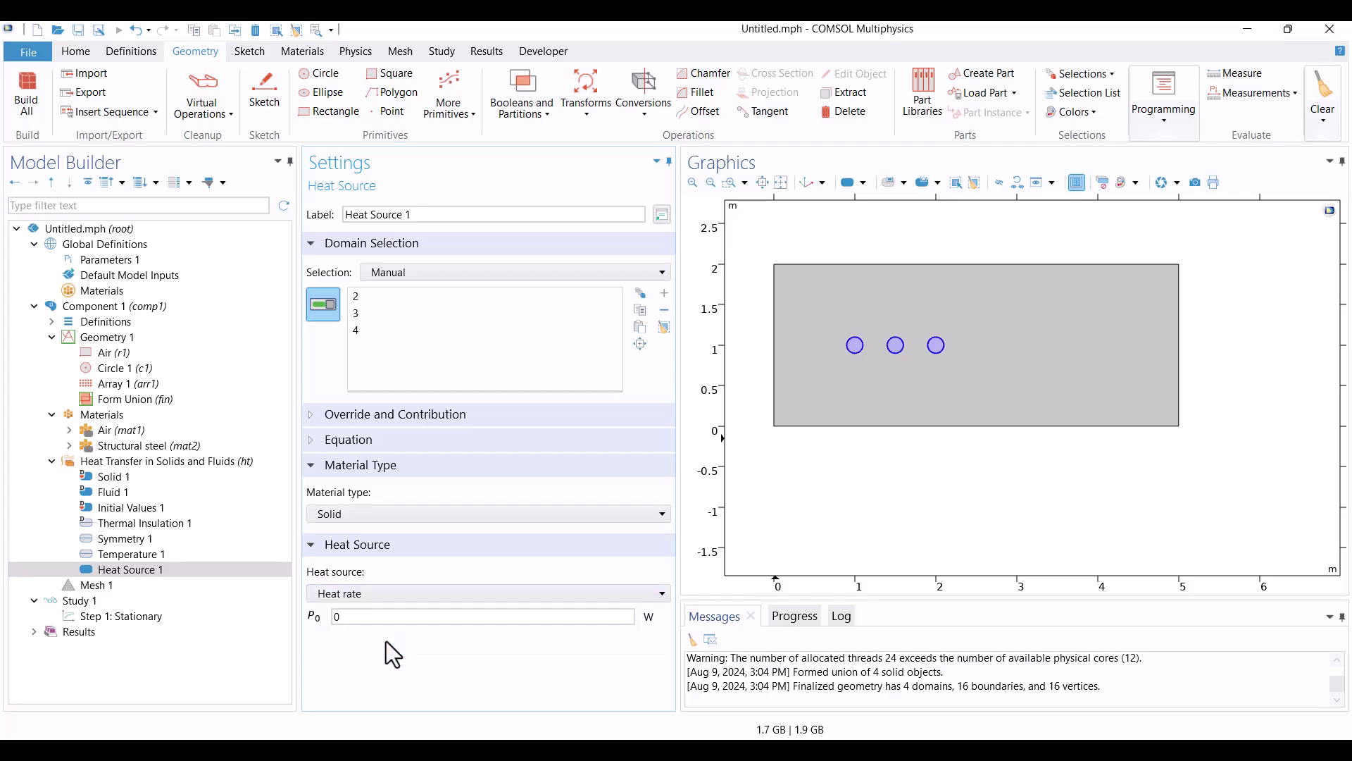
click(376, 617)
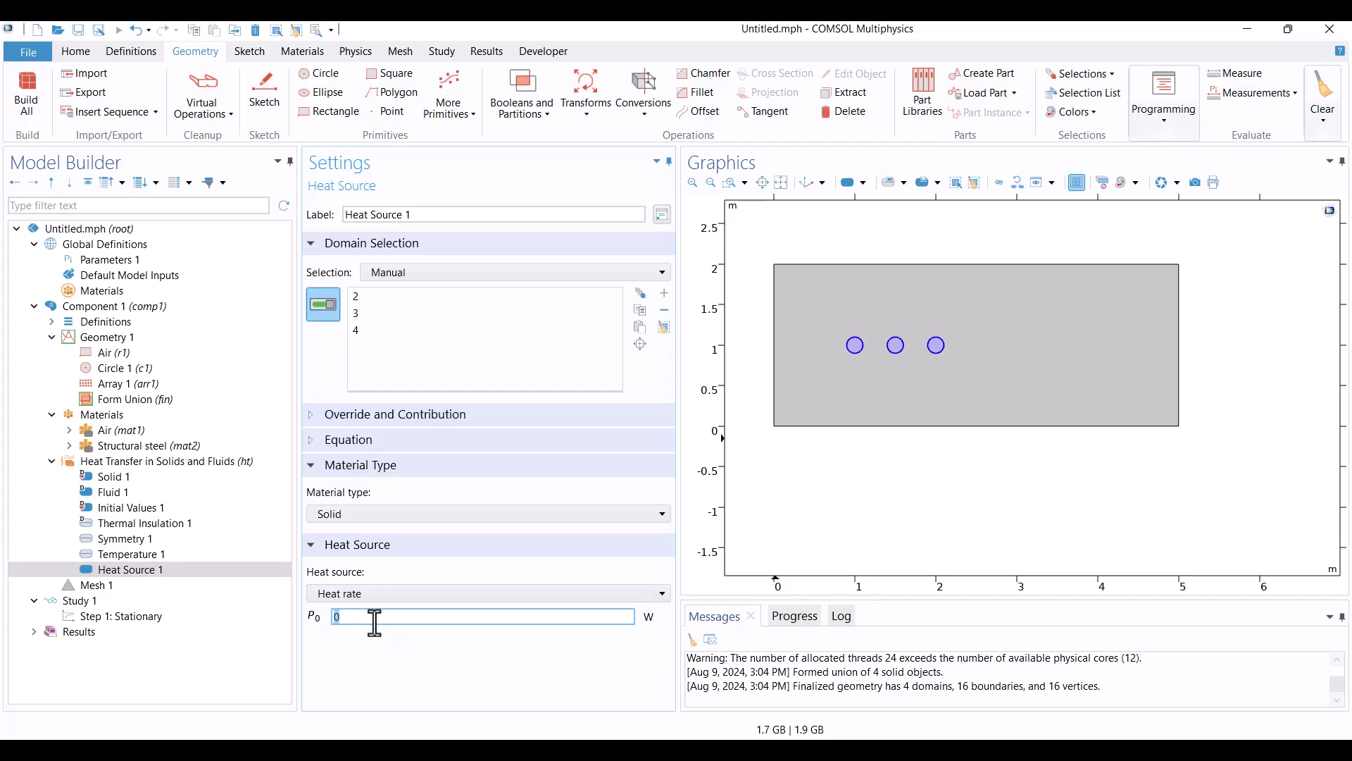
text(2)
click(382, 652)
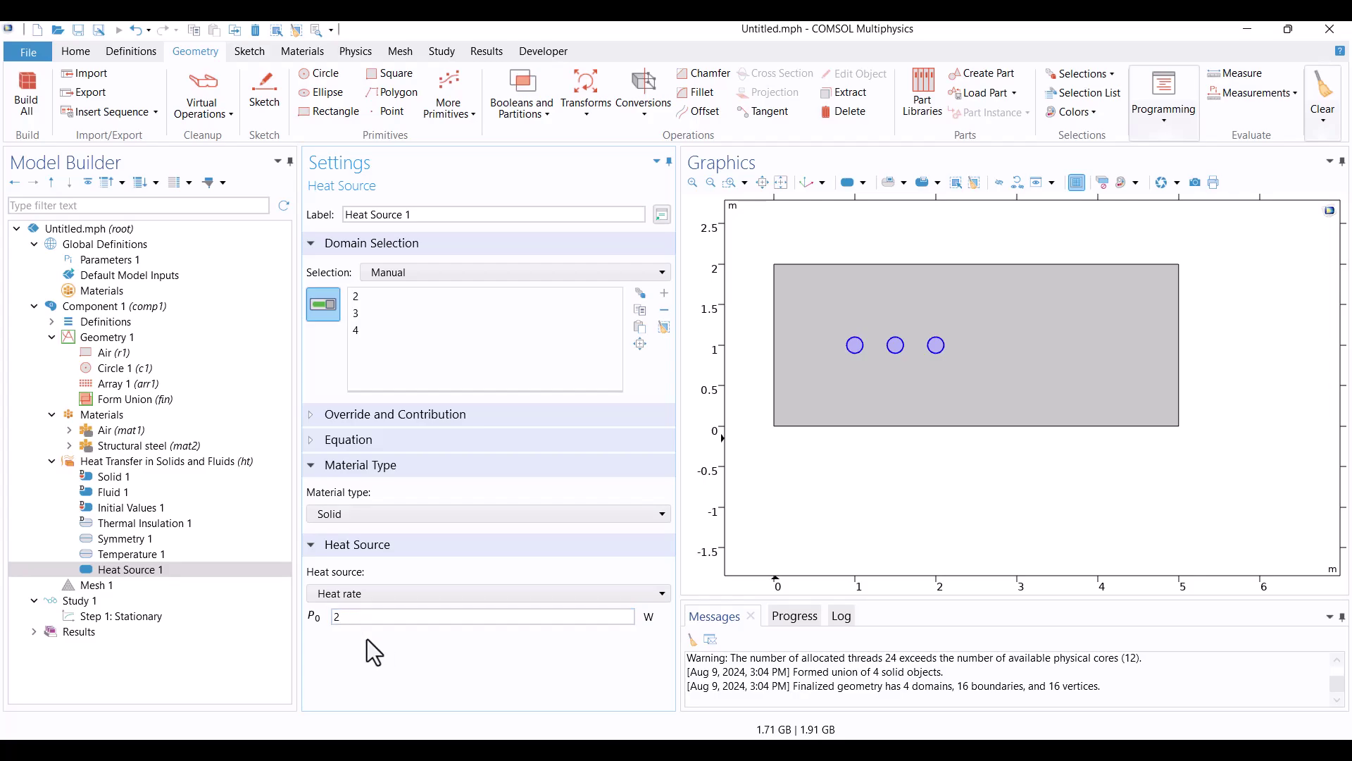
Build Mesh 1, refine its element size to Finer, rebuild and fit the geometry in view.
click(96, 584)
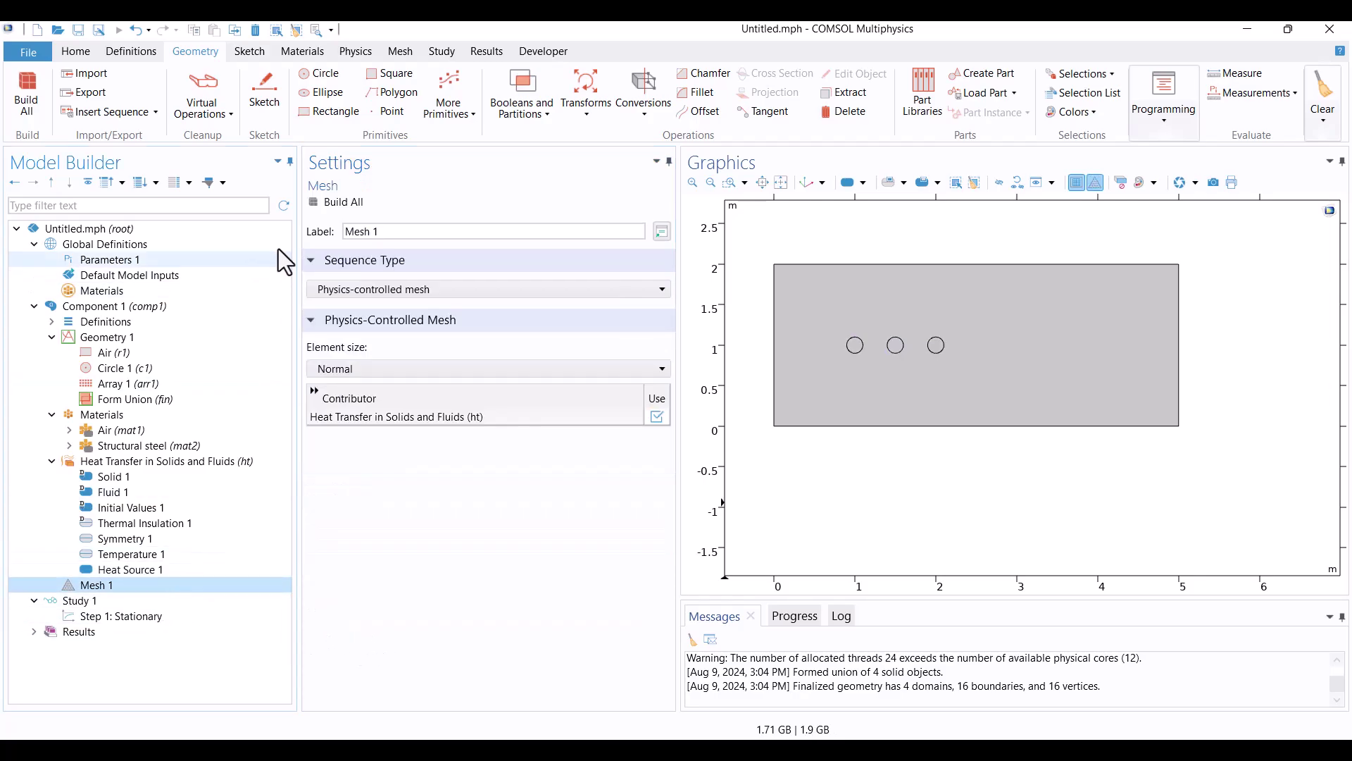
click(336, 202)
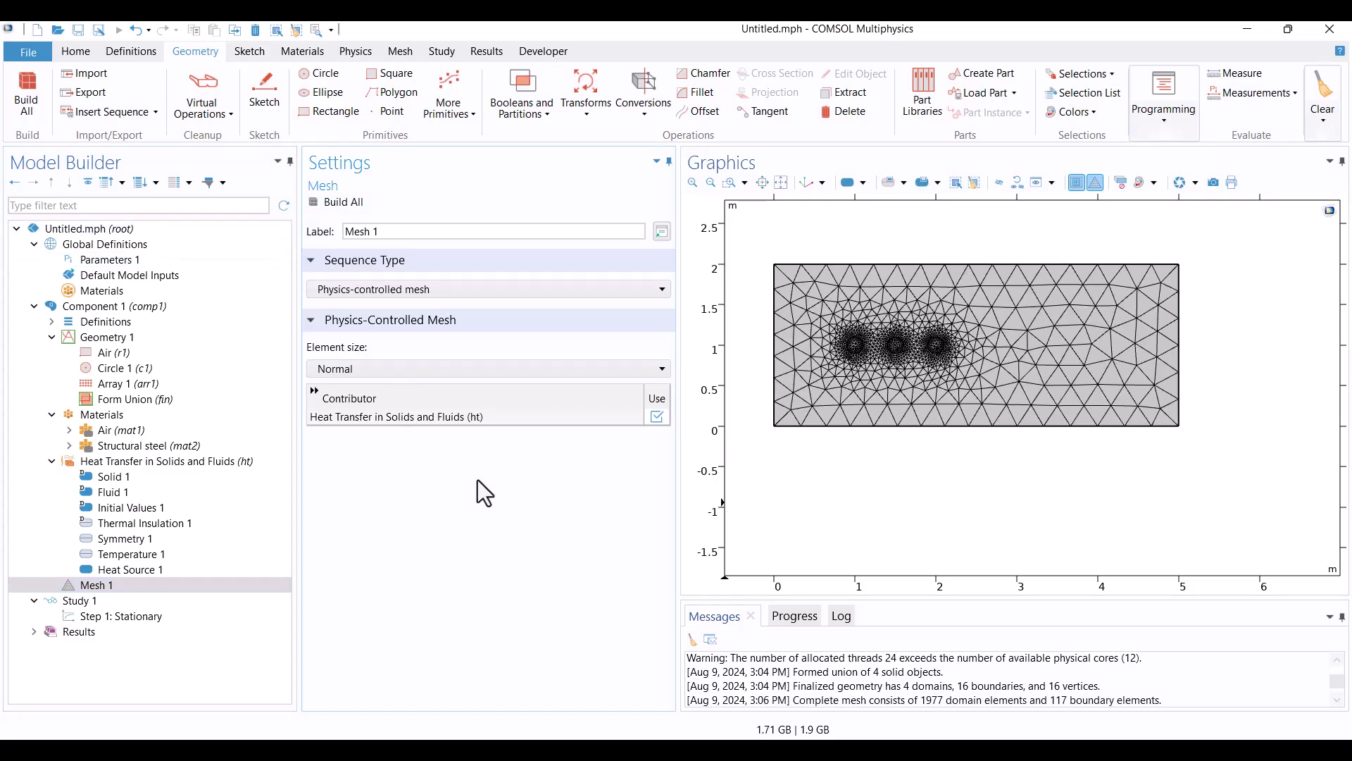
click(427, 367)
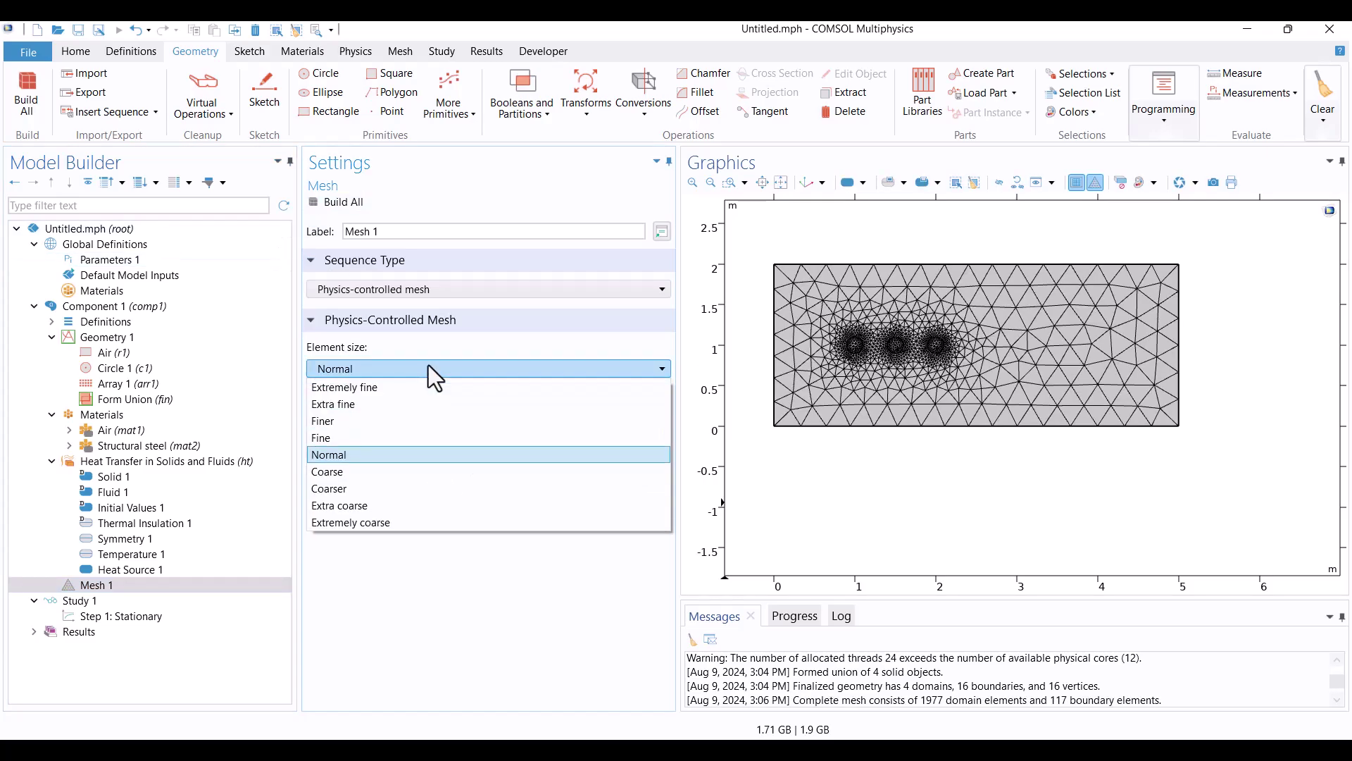
click(422, 422)
click(343, 201)
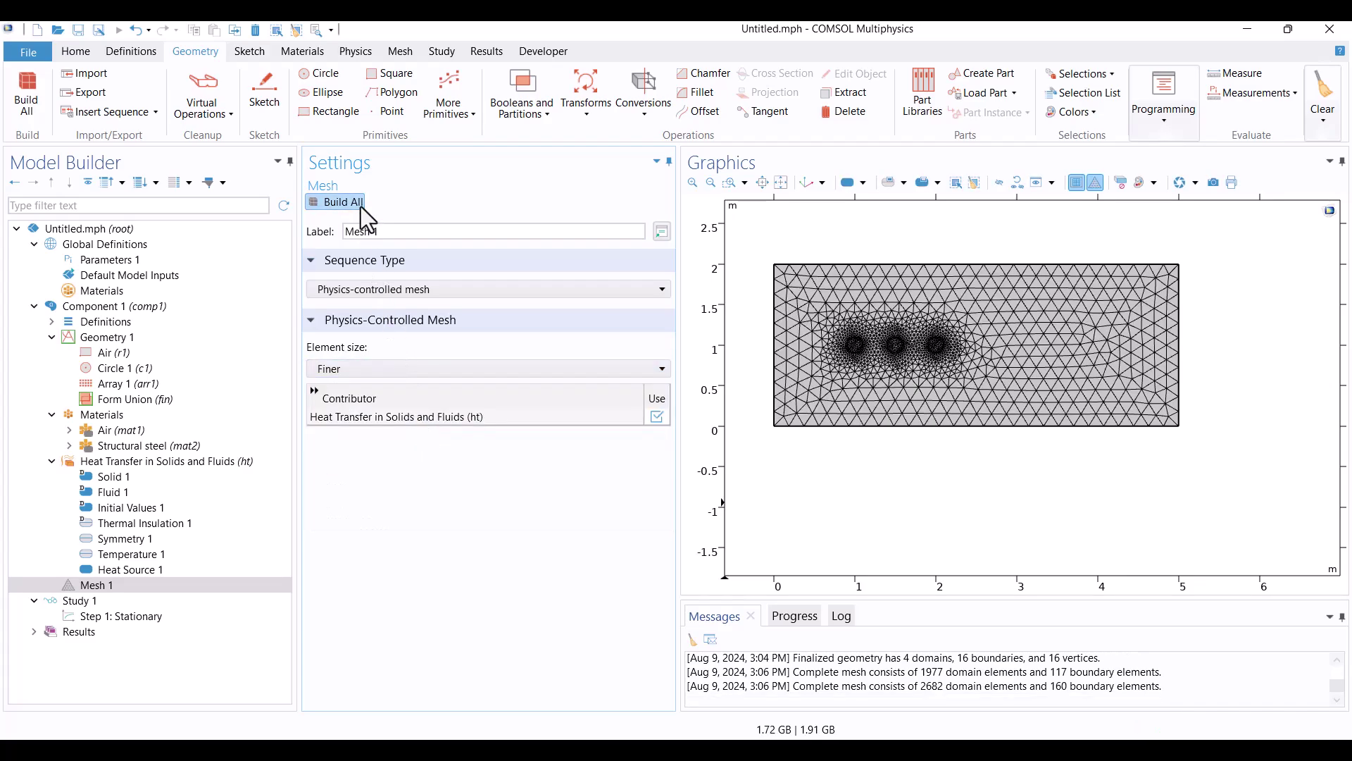
click(987, 372)
scroll(988, 372, up, 3)
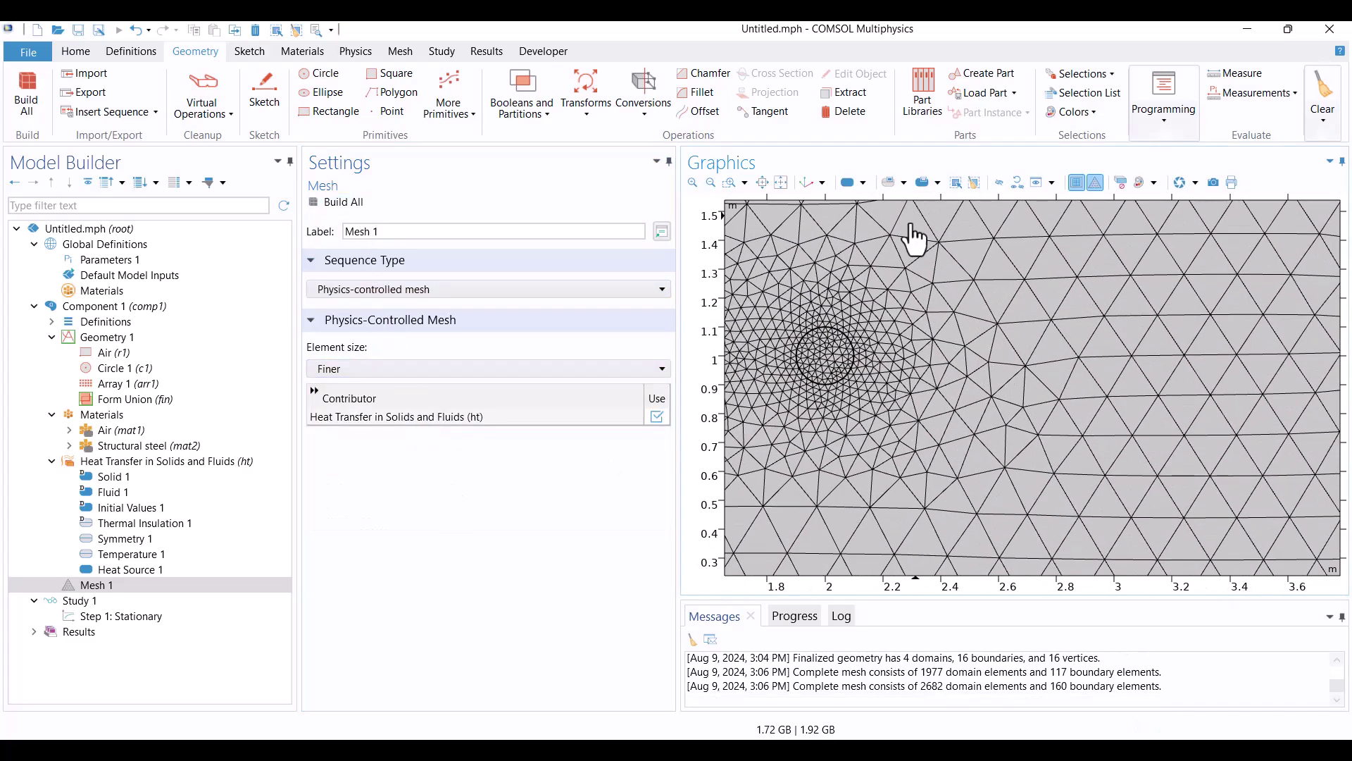
scroll(952, 360, up, 2)
scroll(930, 354, up, 1)
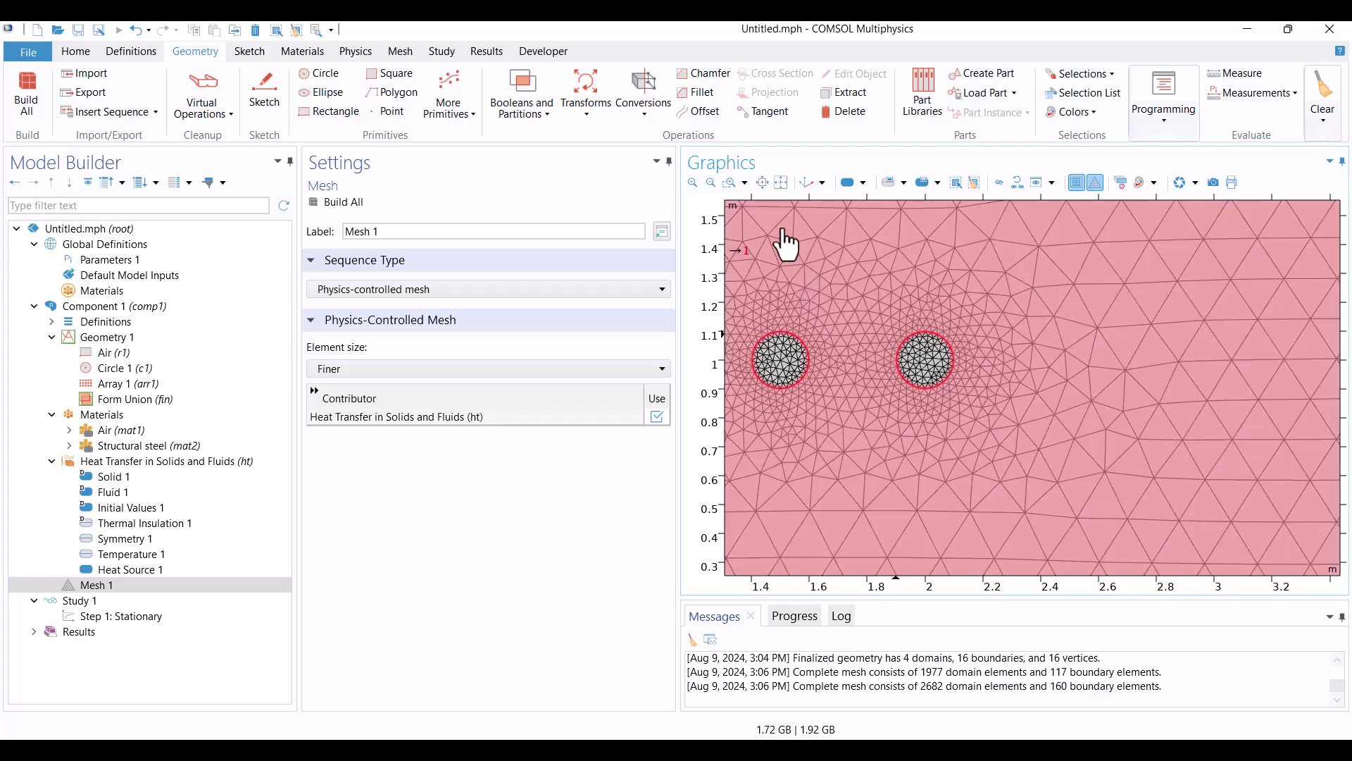
scroll(782, 240, down, 2)
click(781, 182)
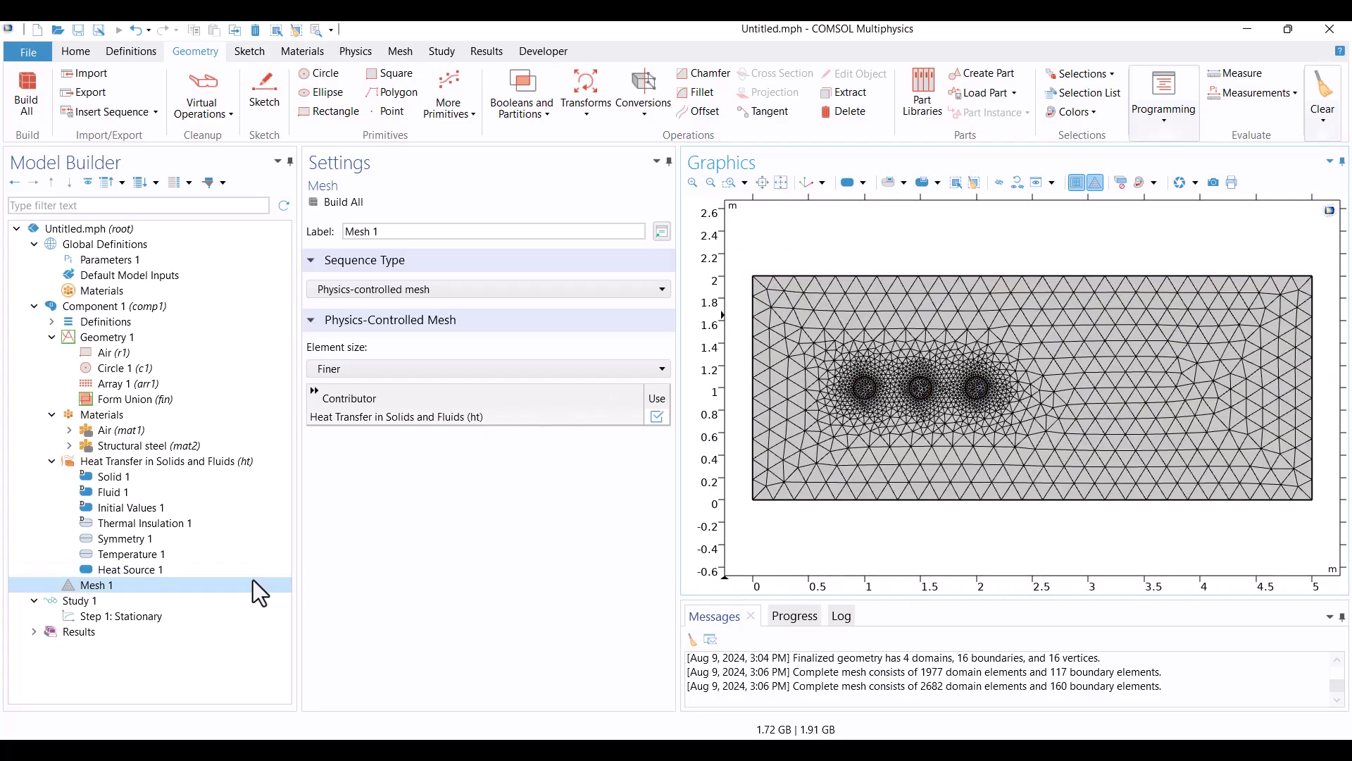
click(171, 602)
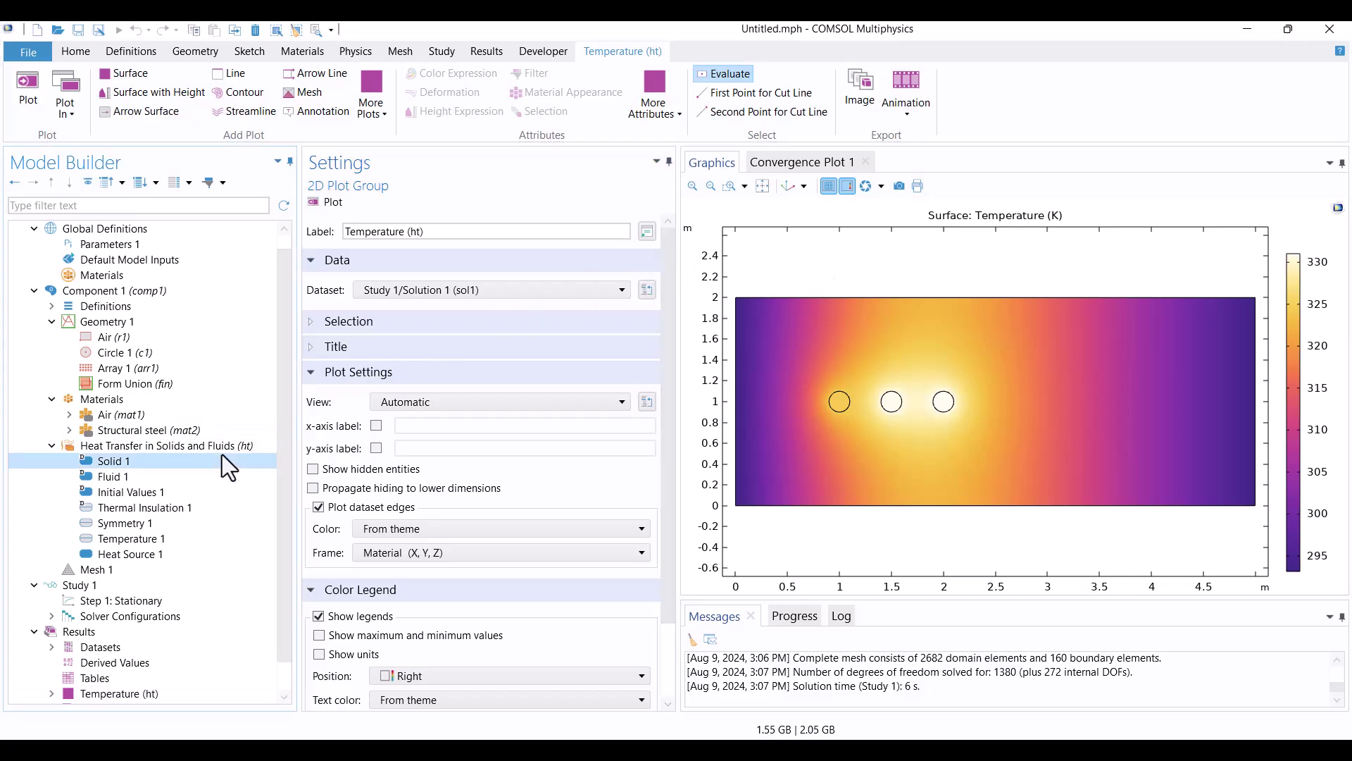
Add a Moist Air feature to Heat Transfer and assign it to the air rectangle domain 1.
click(170, 446)
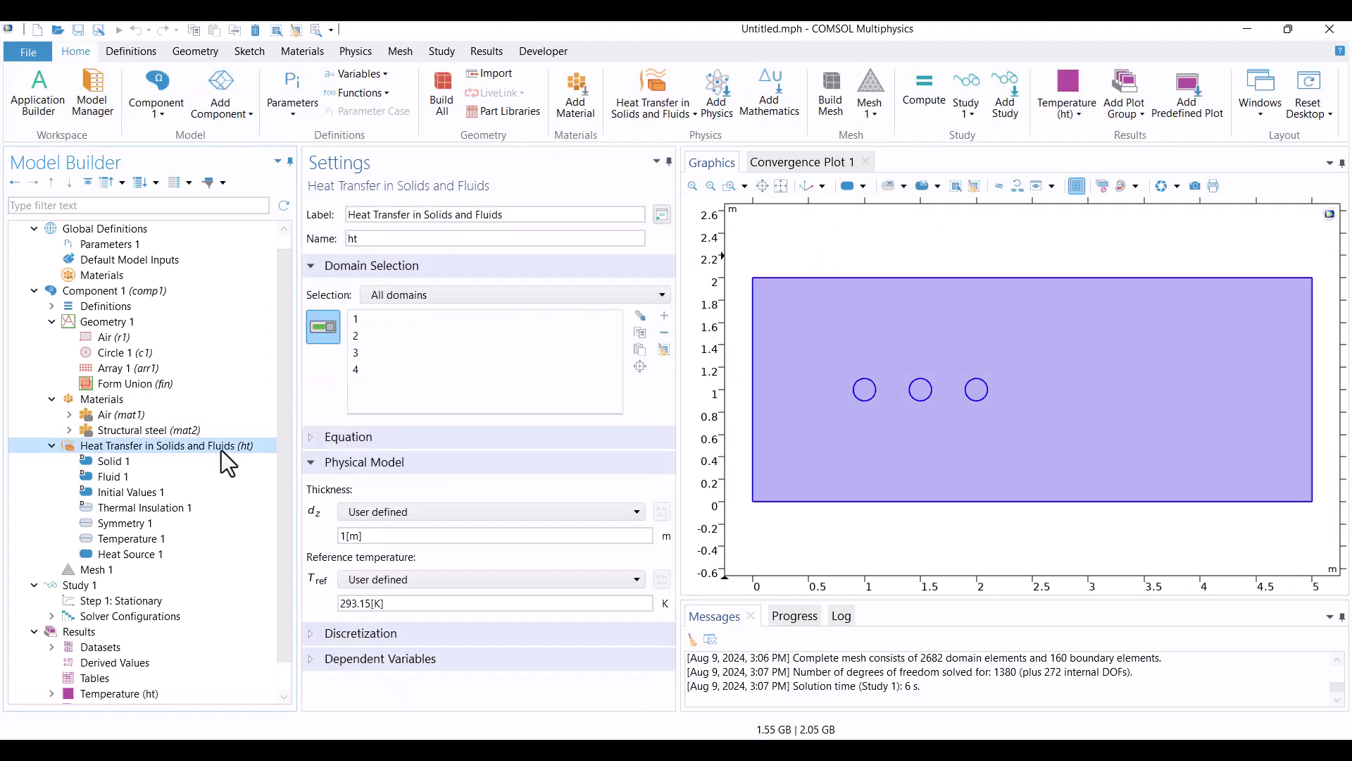
click(354, 51)
click(341, 94)
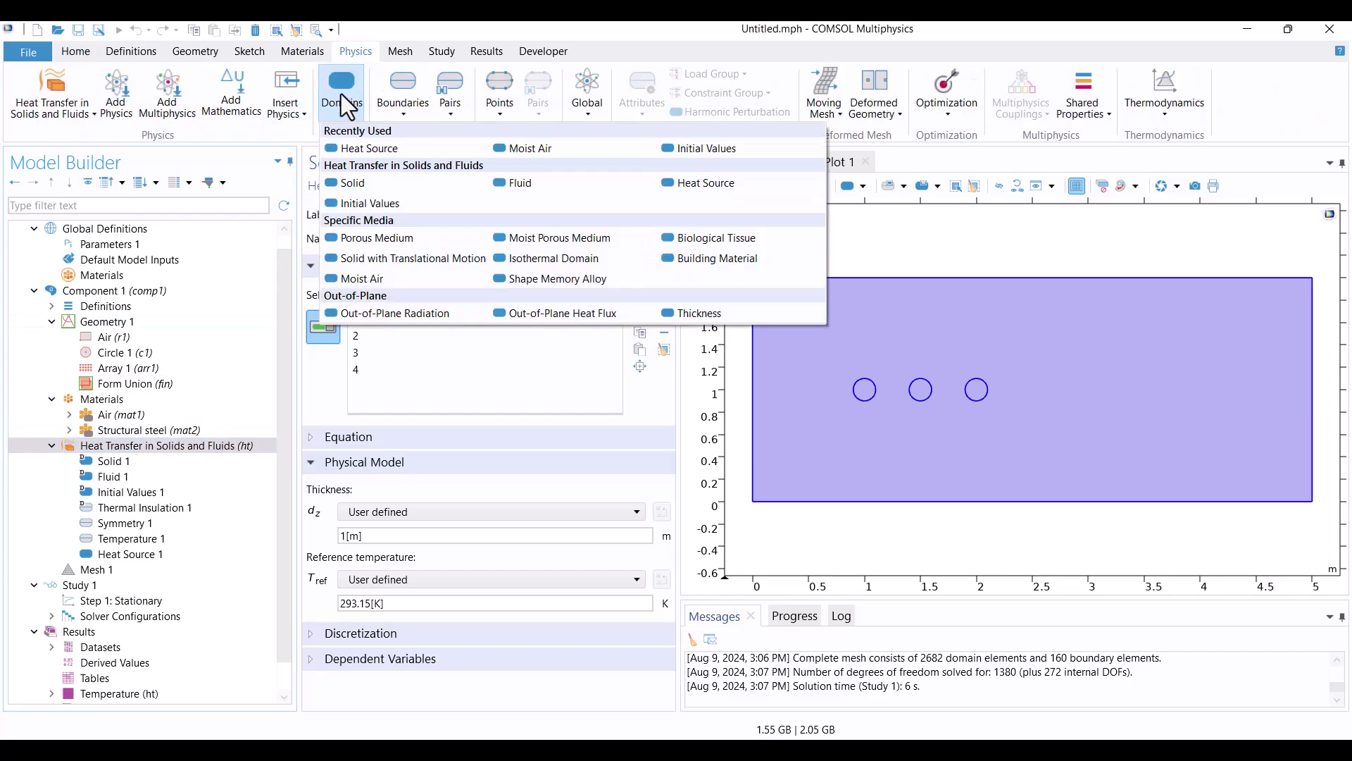
click(521, 150)
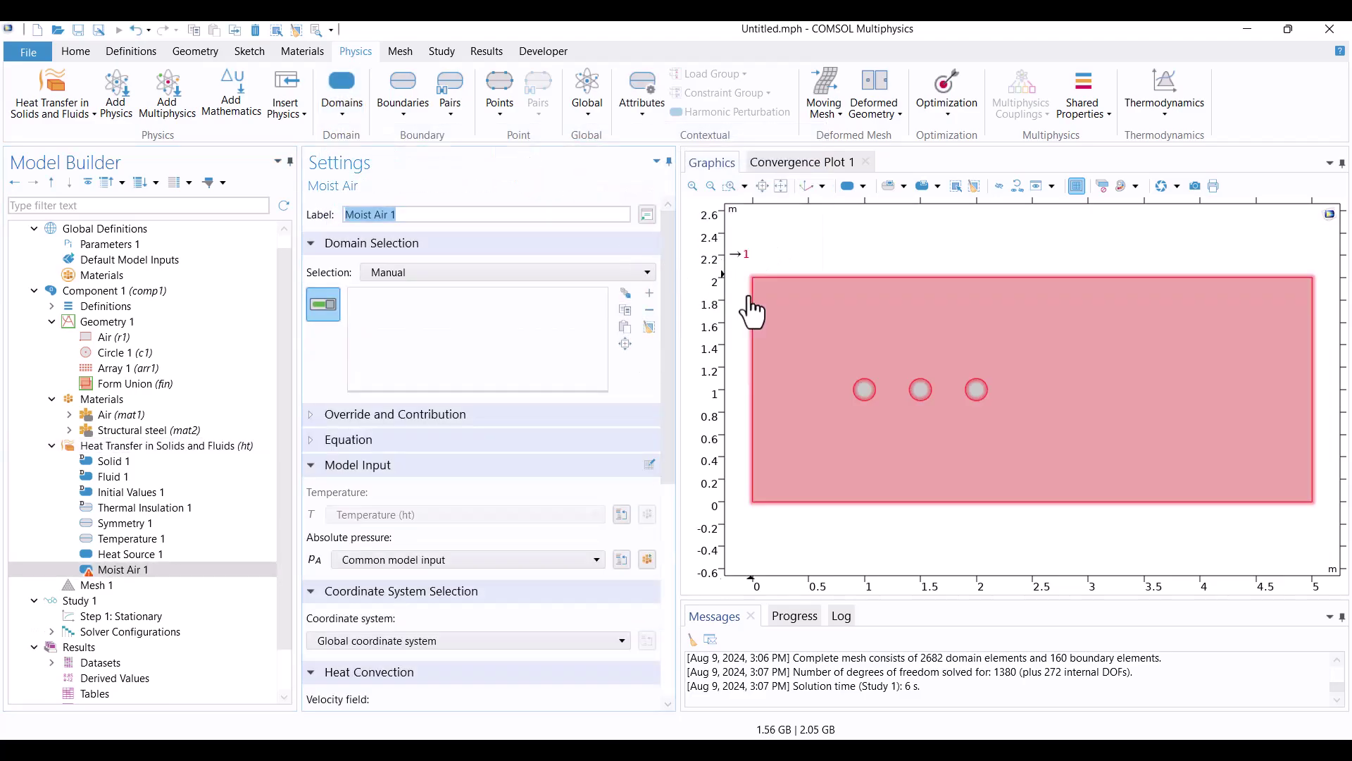
click(829, 360)
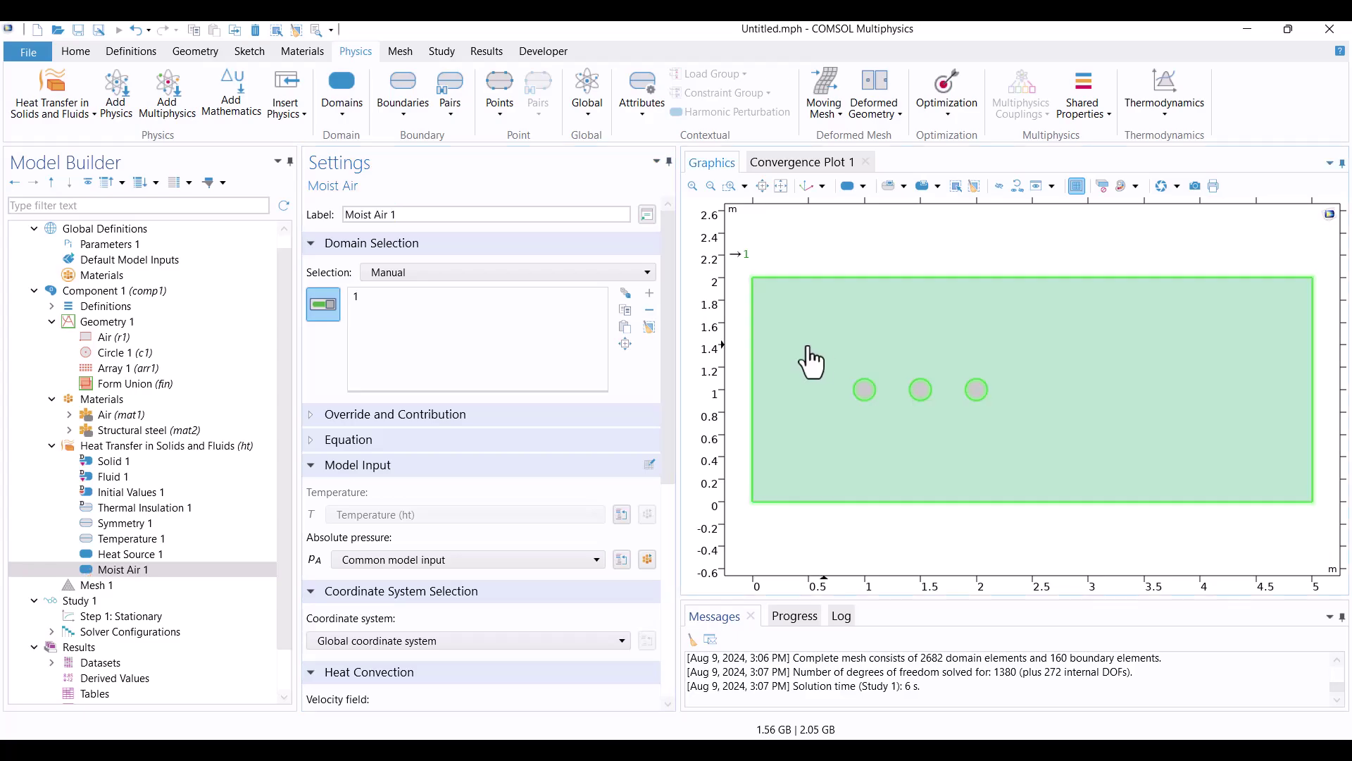
scroll(604, 425, down, 3)
scroll(602, 426, down, 1)
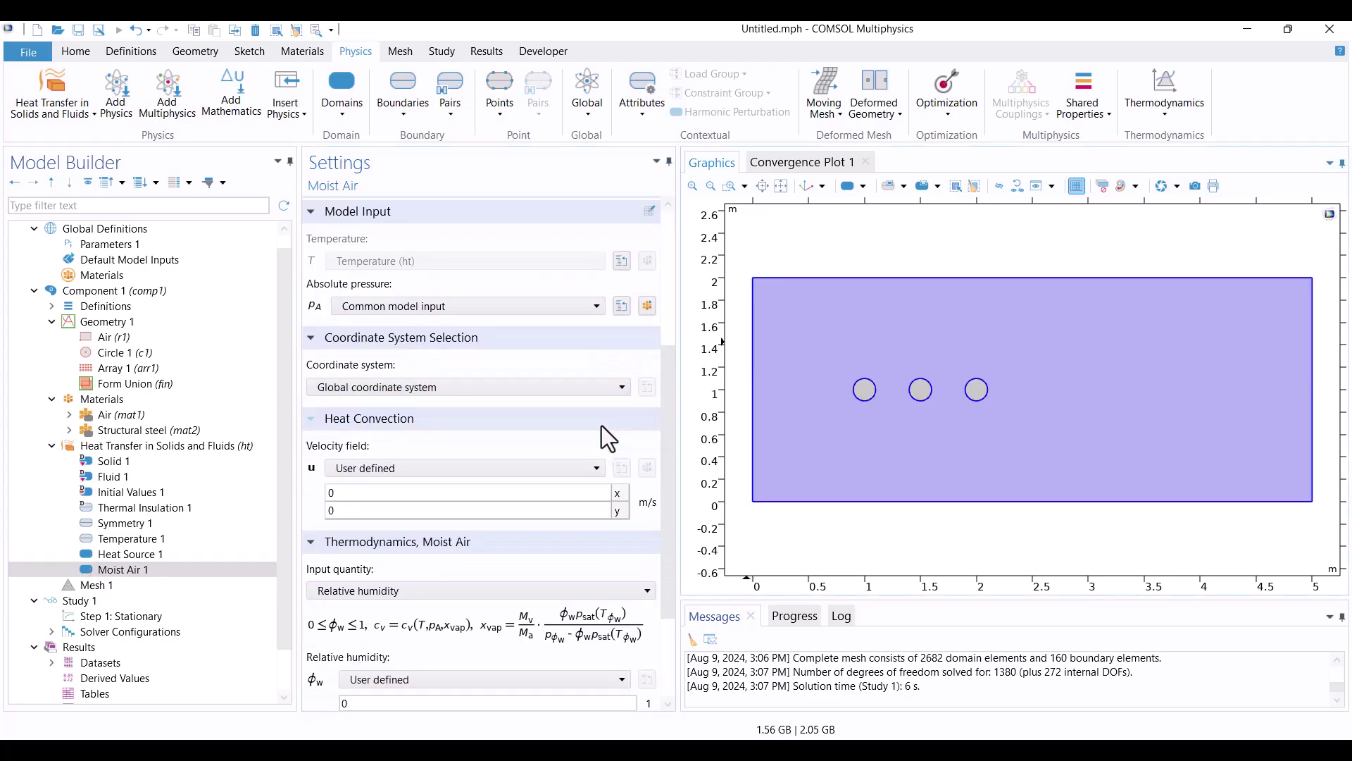
scroll(601, 425, up, 2)
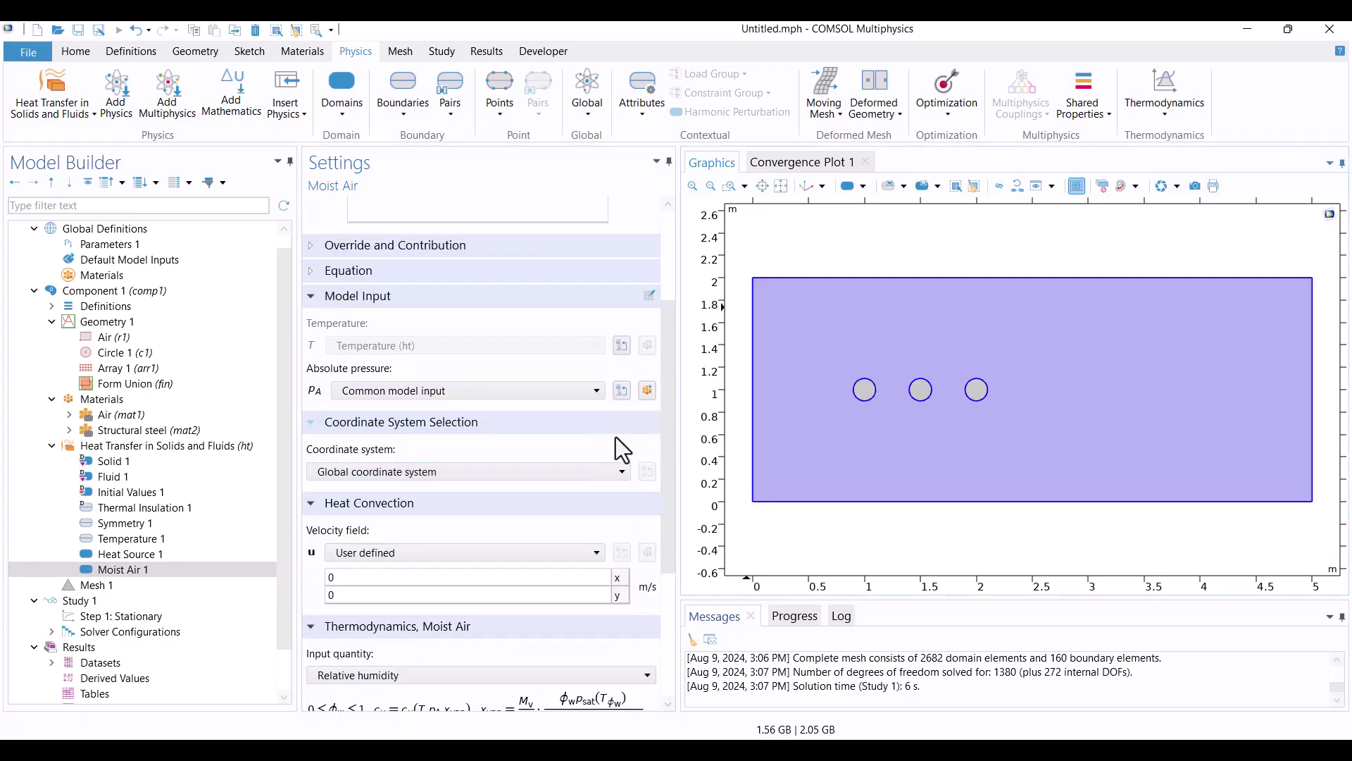
scroll(616, 436, down, 5)
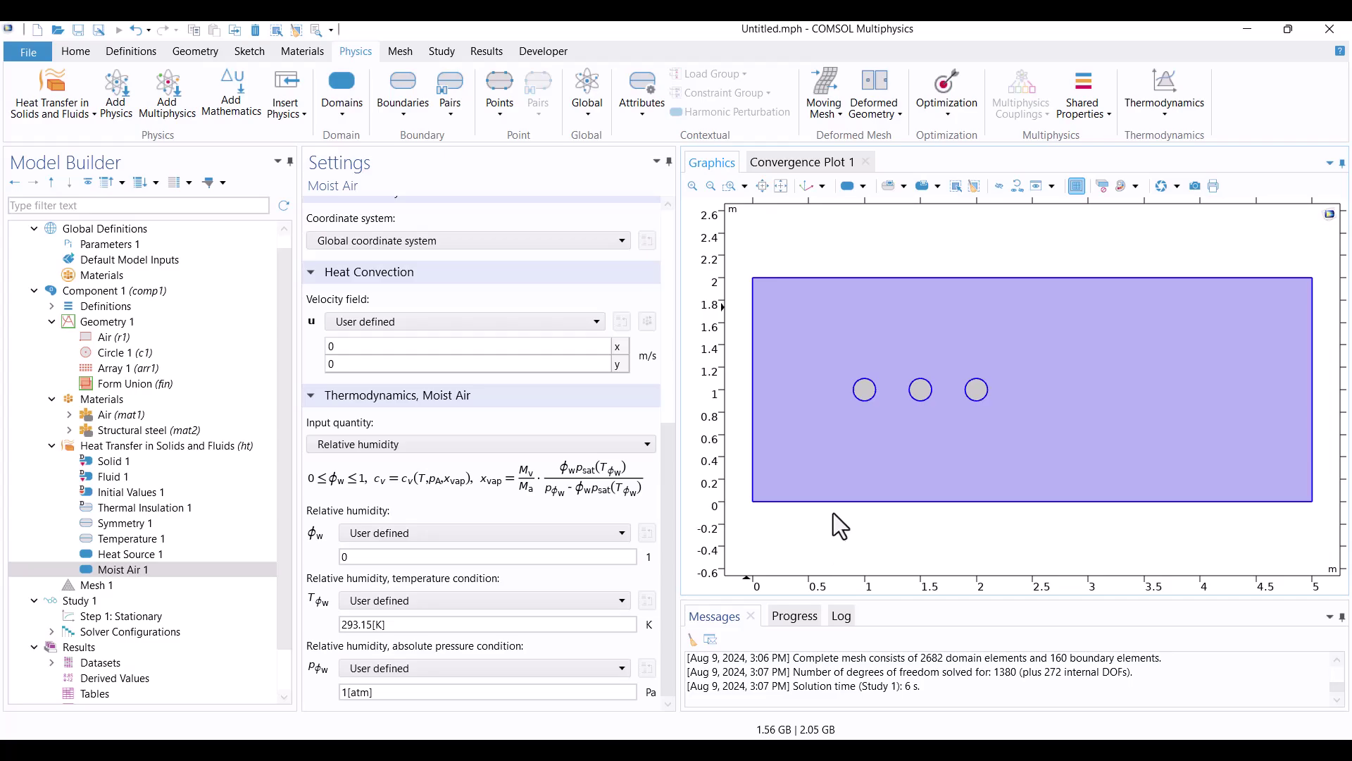
click(1082, 111)
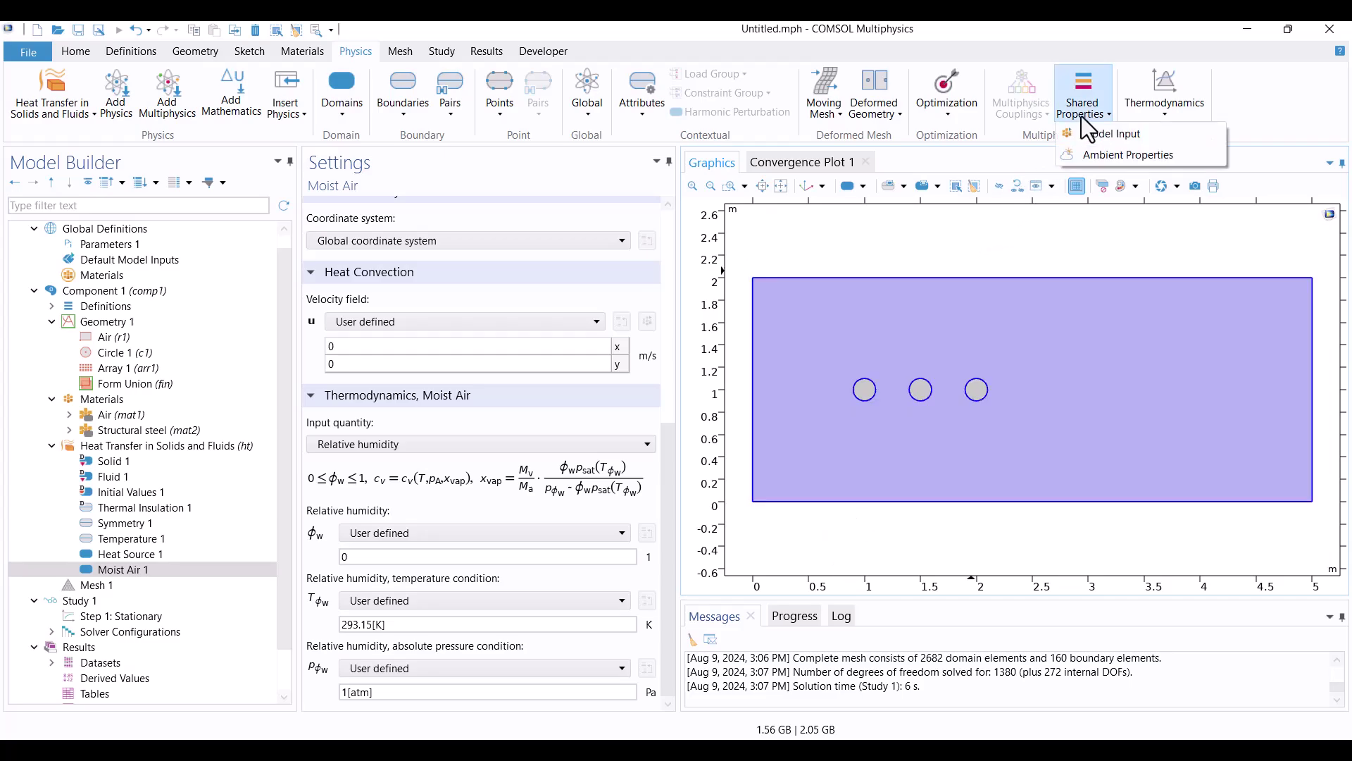
Add Ambient Properties 1 using Meteorological data (ASHRAE 2021) as the ambient data source.
click(1109, 155)
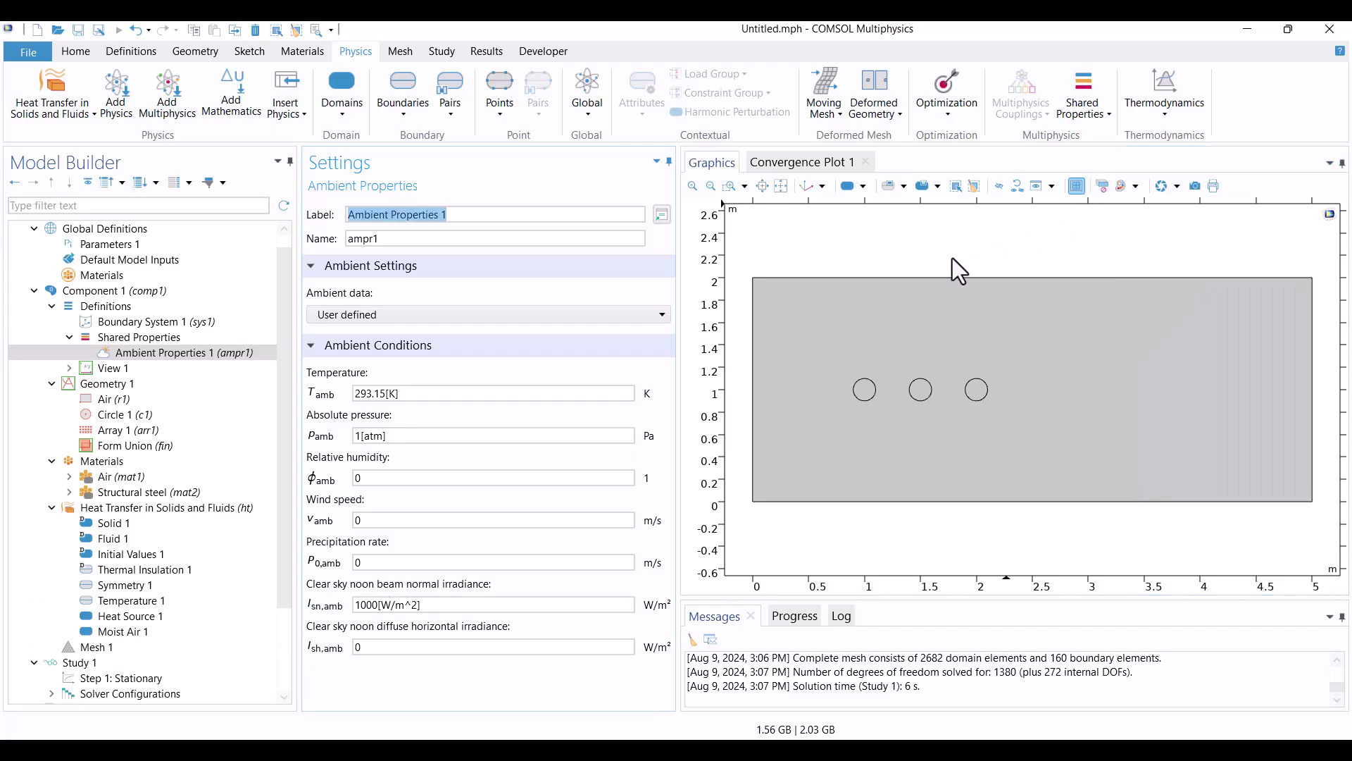
click(362, 316)
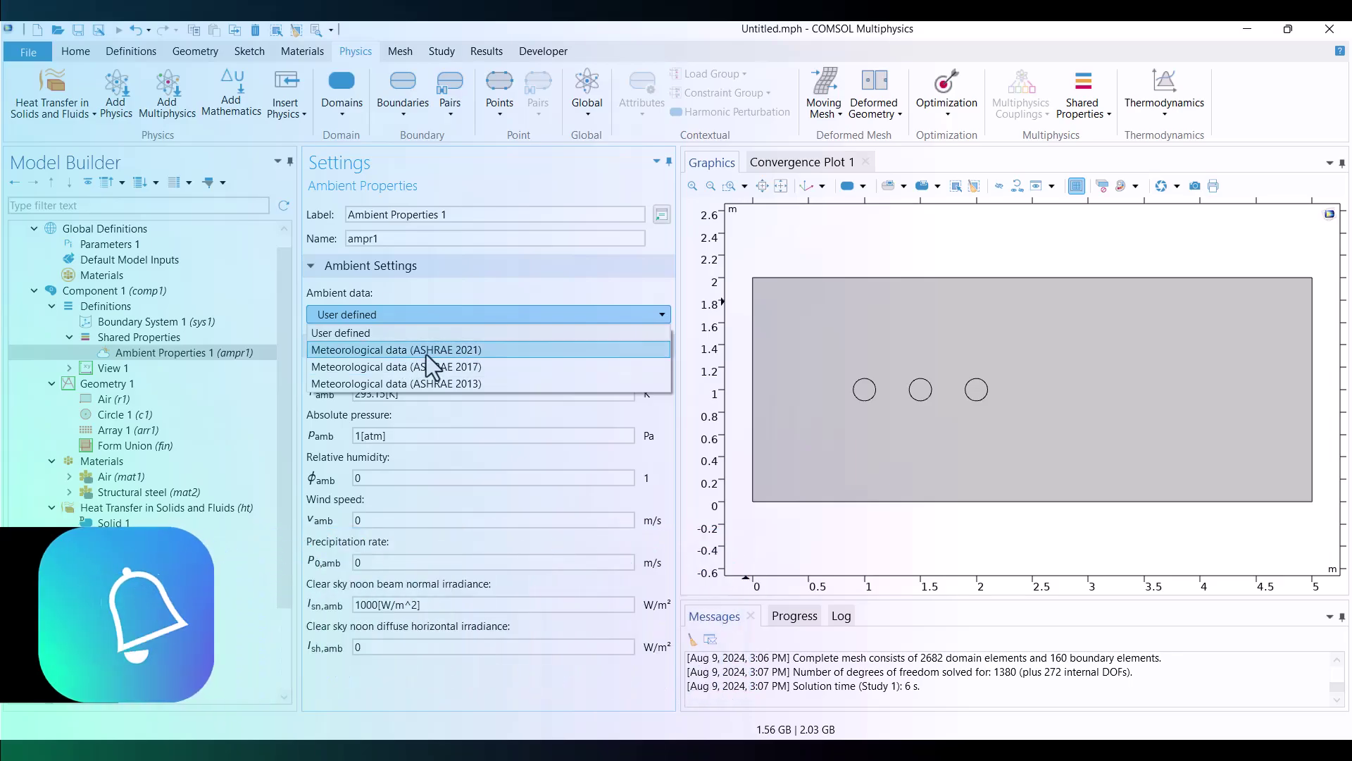
click(426, 354)
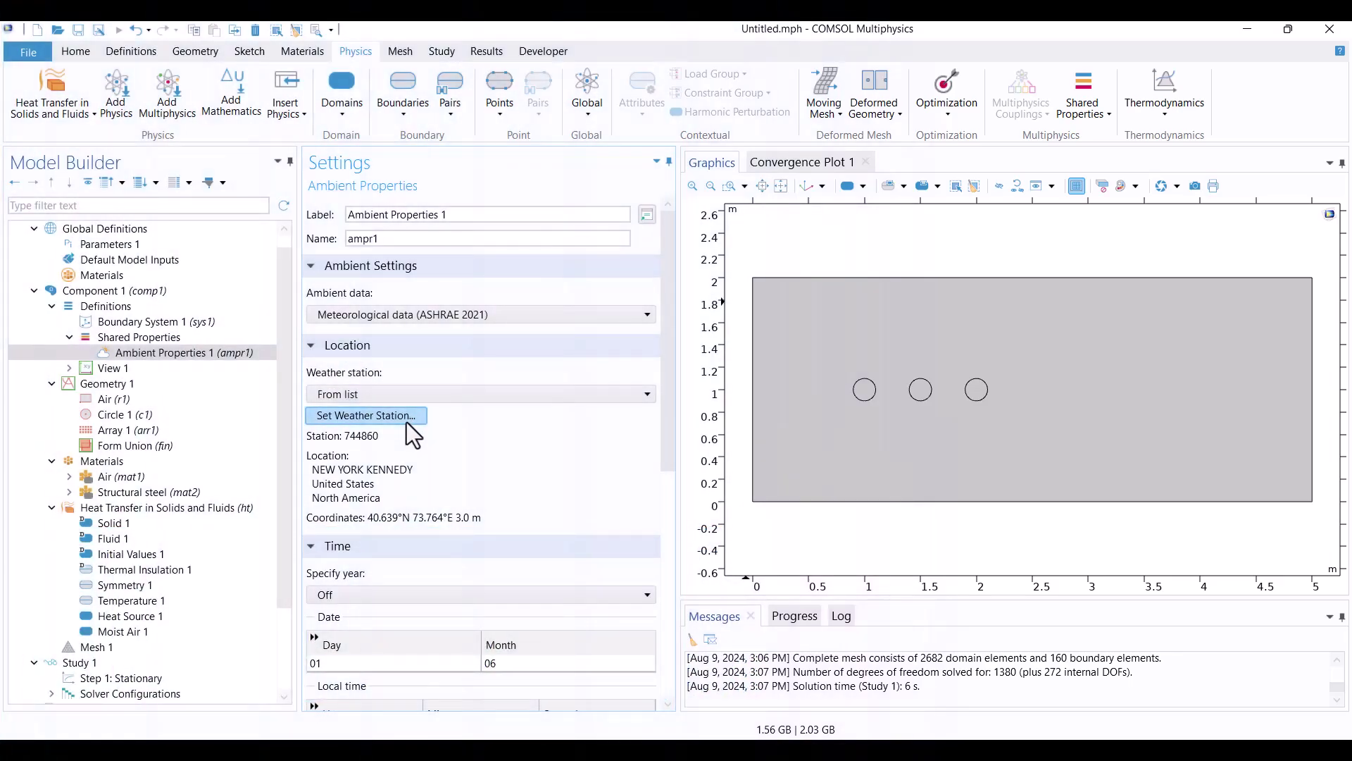
click(407, 418)
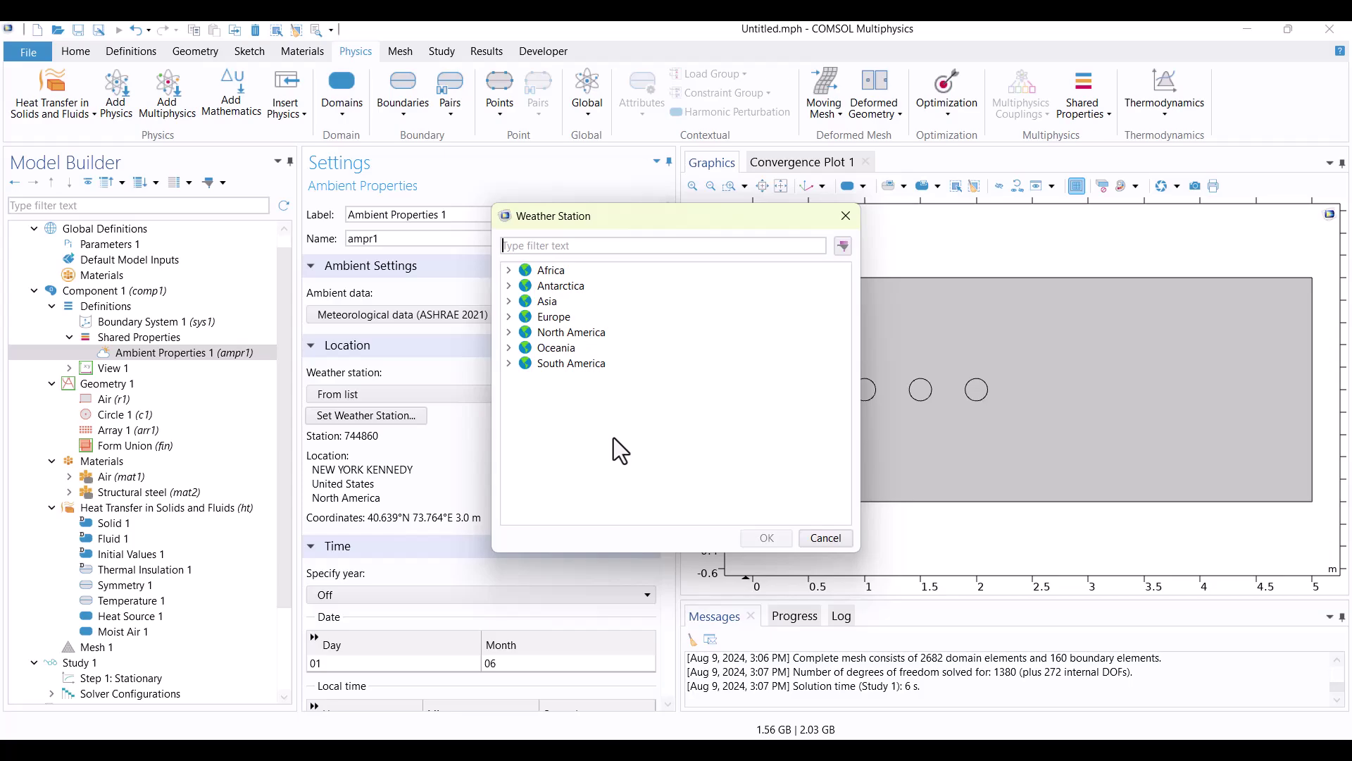
Filter the weather stations by 'california' and select the SOUTHERN CALIFORNIA station.
click(633, 244)
text(calif)
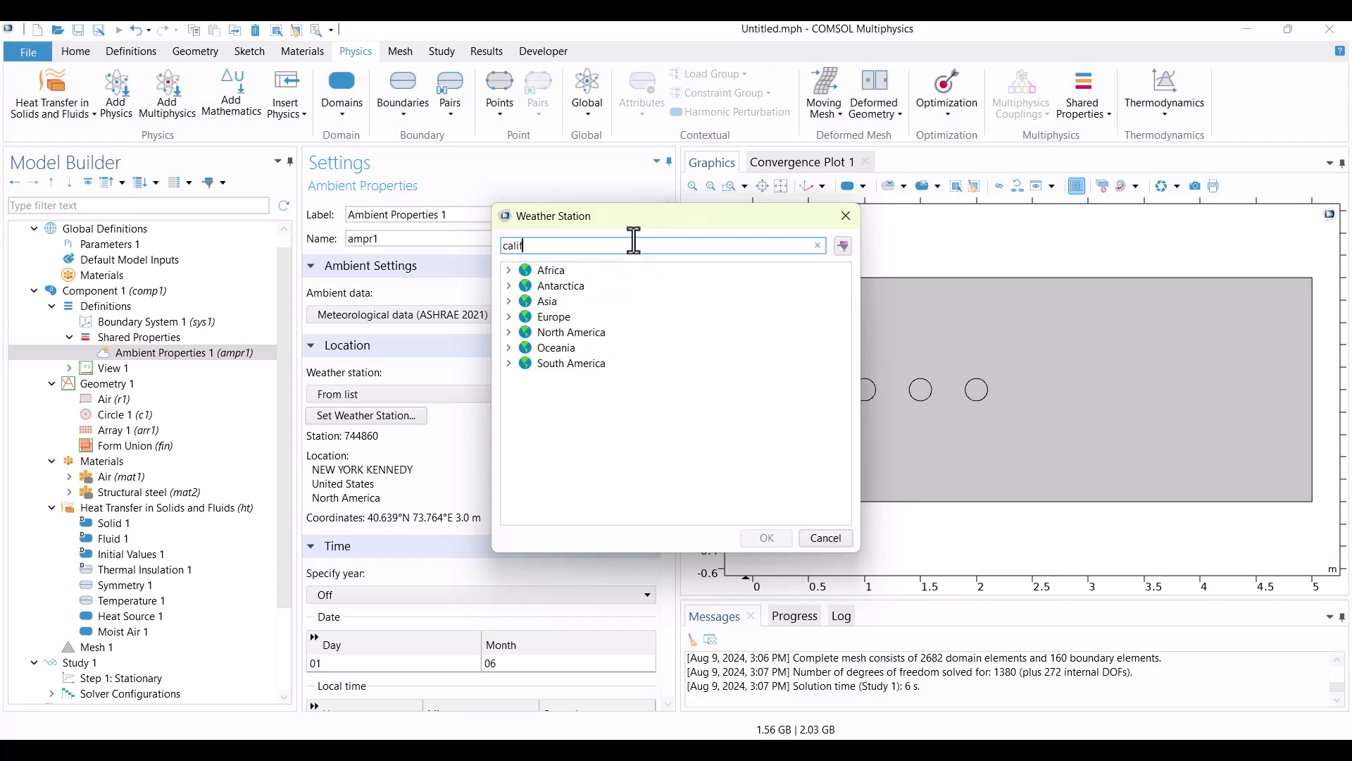
text(ornia)
click(842, 245)
double_click(700, 316)
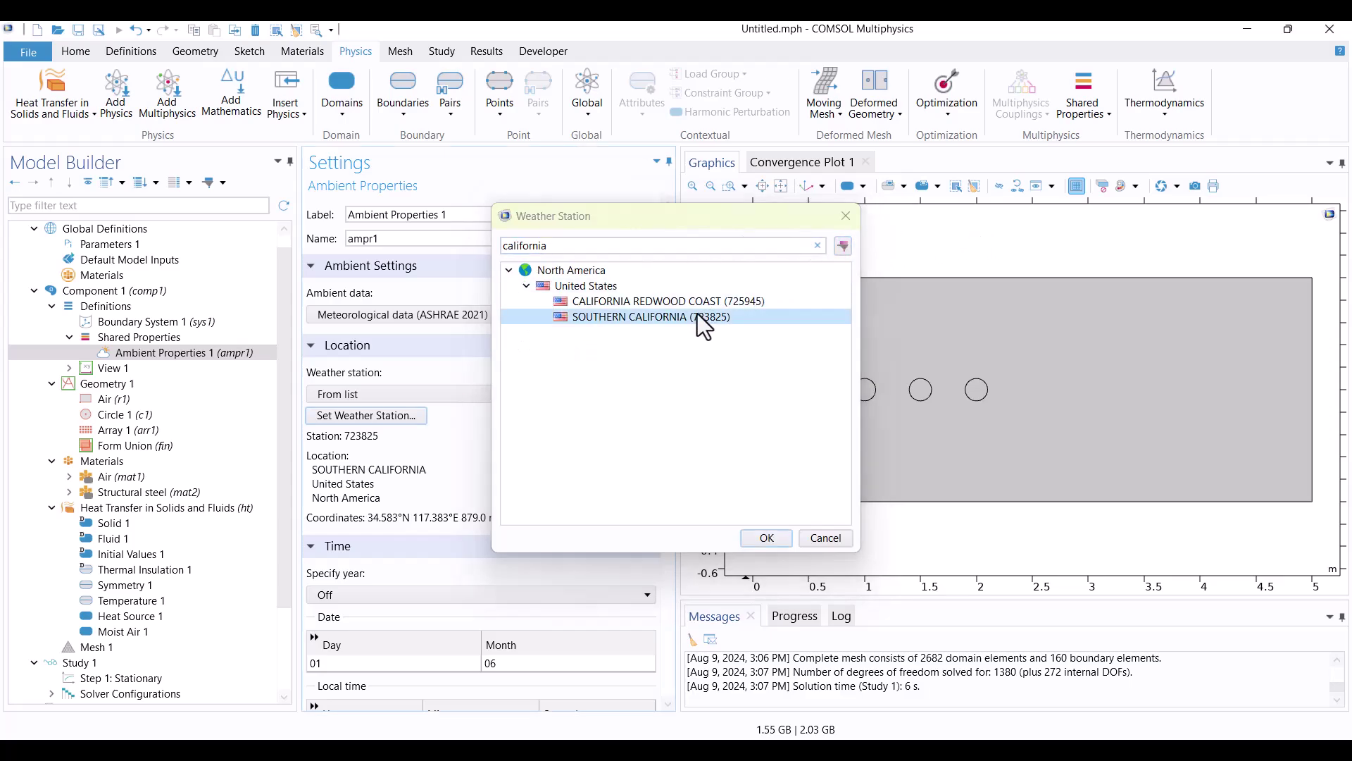
drag(664, 424, 684, 643)
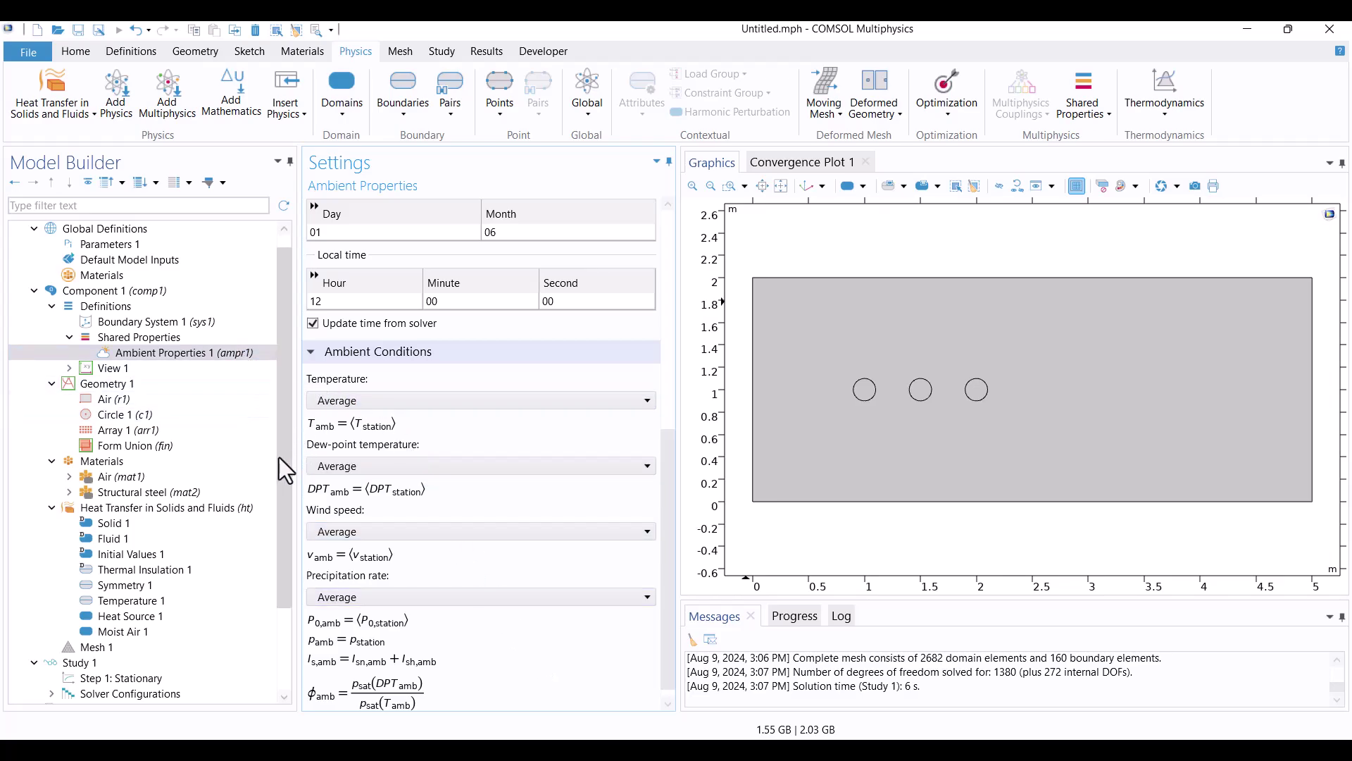
Set Moist Air relative humidity, temperature and absolute pressure conditions to the Ambient (ampr1) values.
click(106, 631)
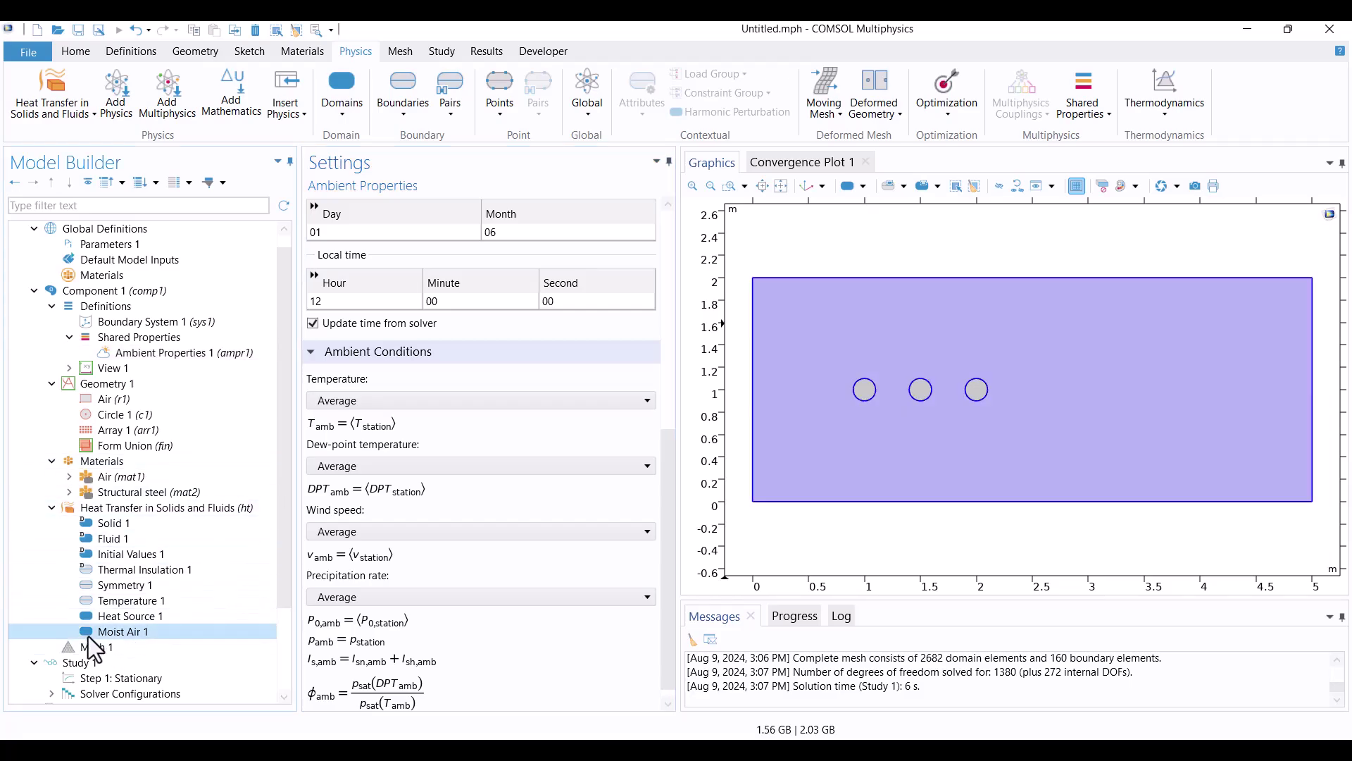
click(481, 533)
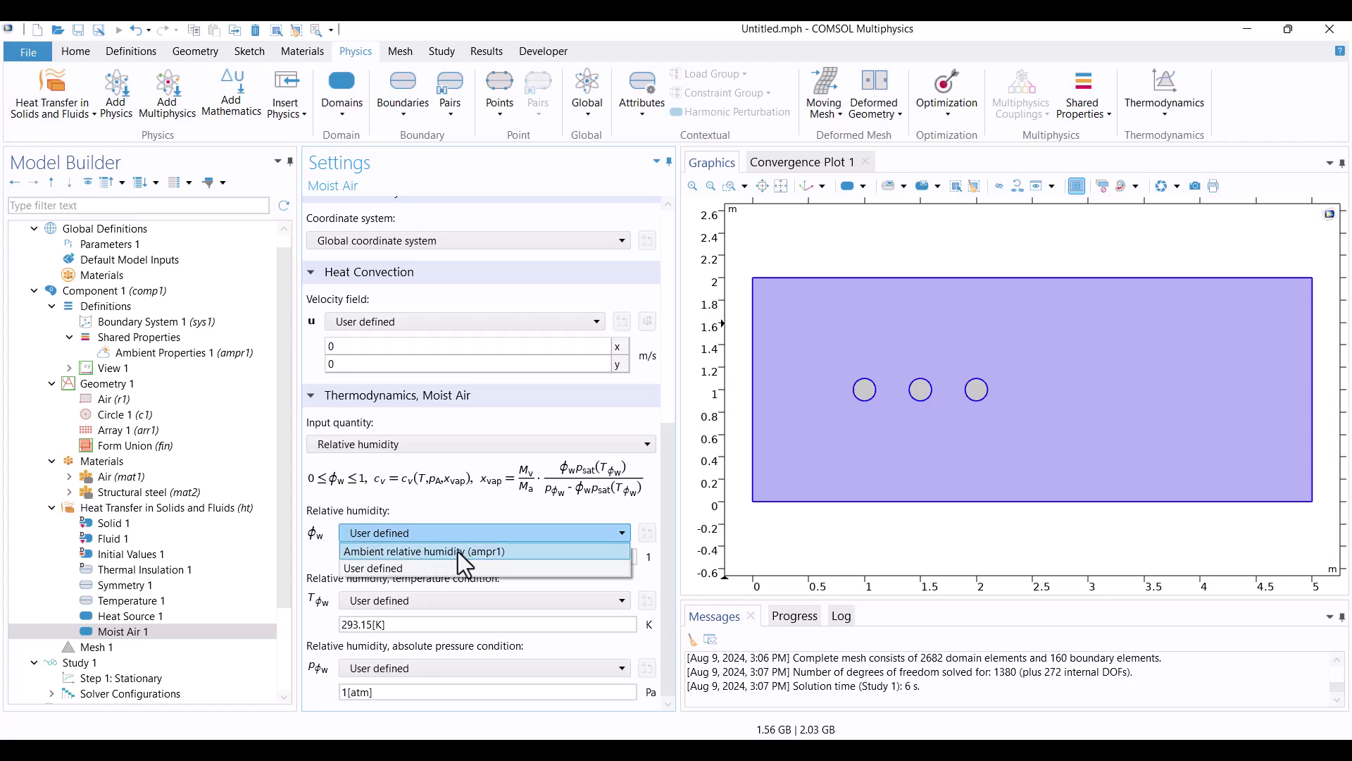
click(433, 552)
click(394, 600)
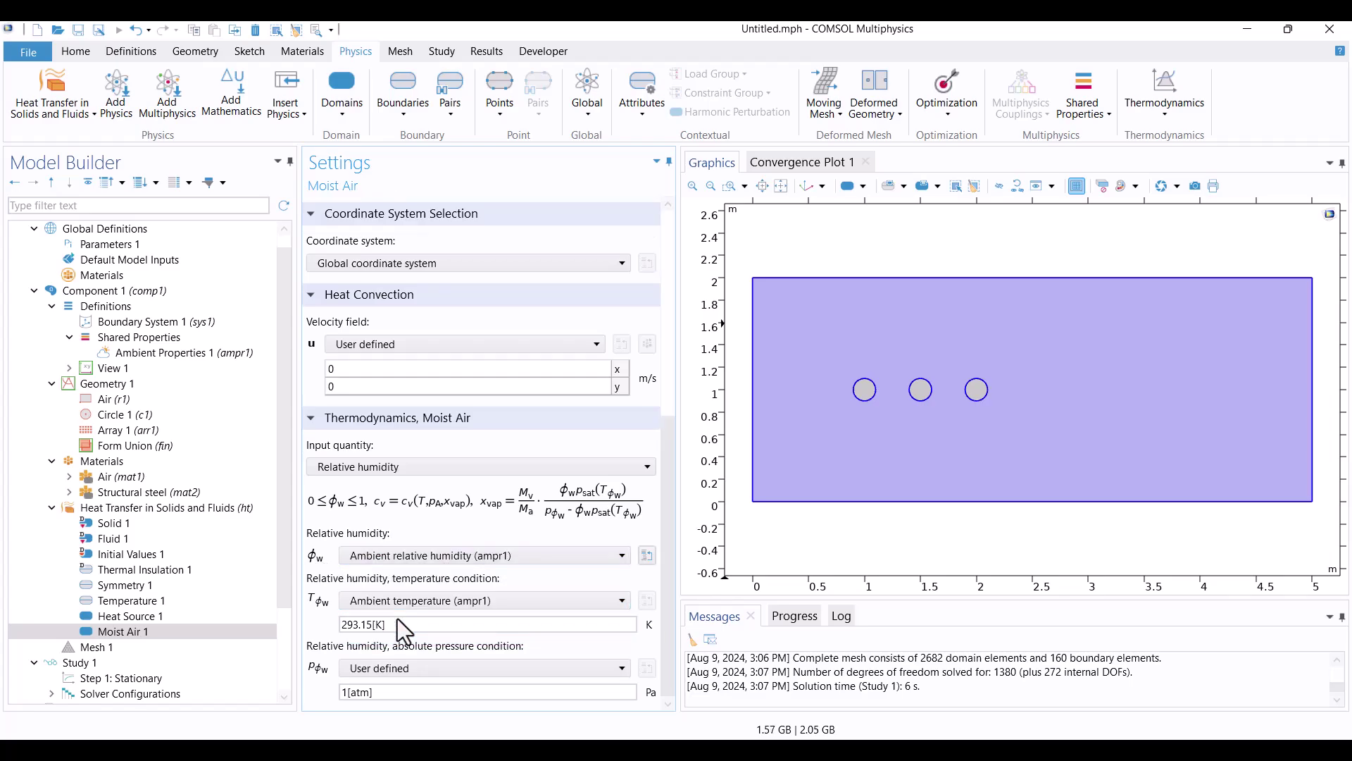
click(398, 618)
click(385, 674)
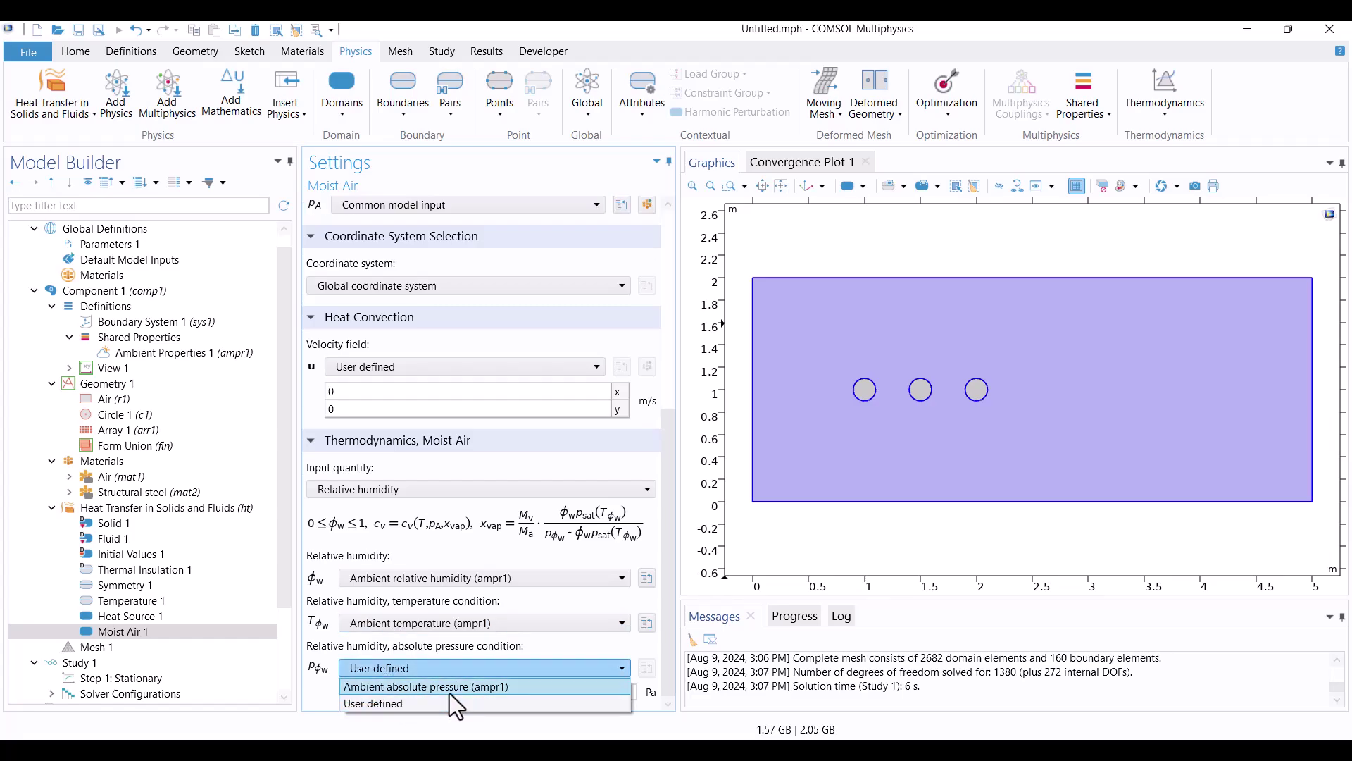
click(449, 687)
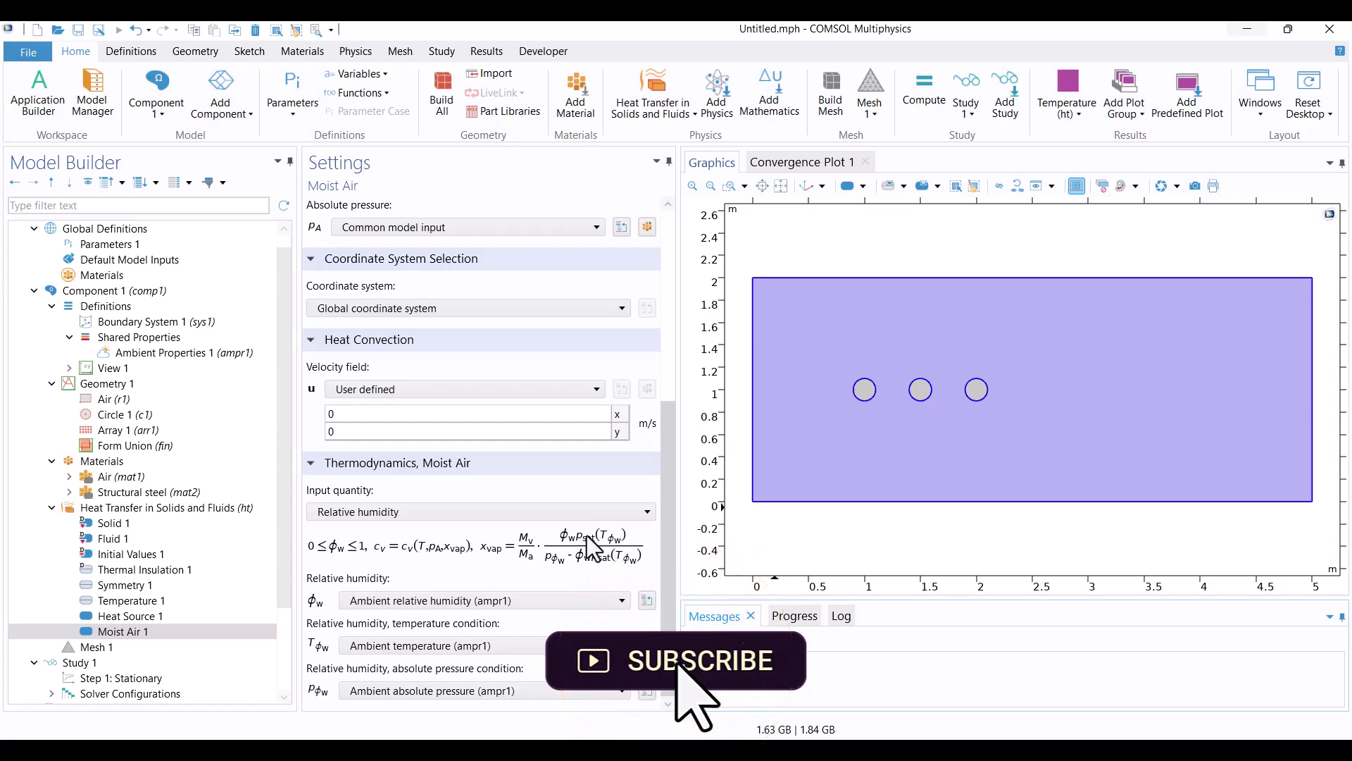
Set Initial Values 1 temperature to Ambient temperature (ampr1).
click(130, 554)
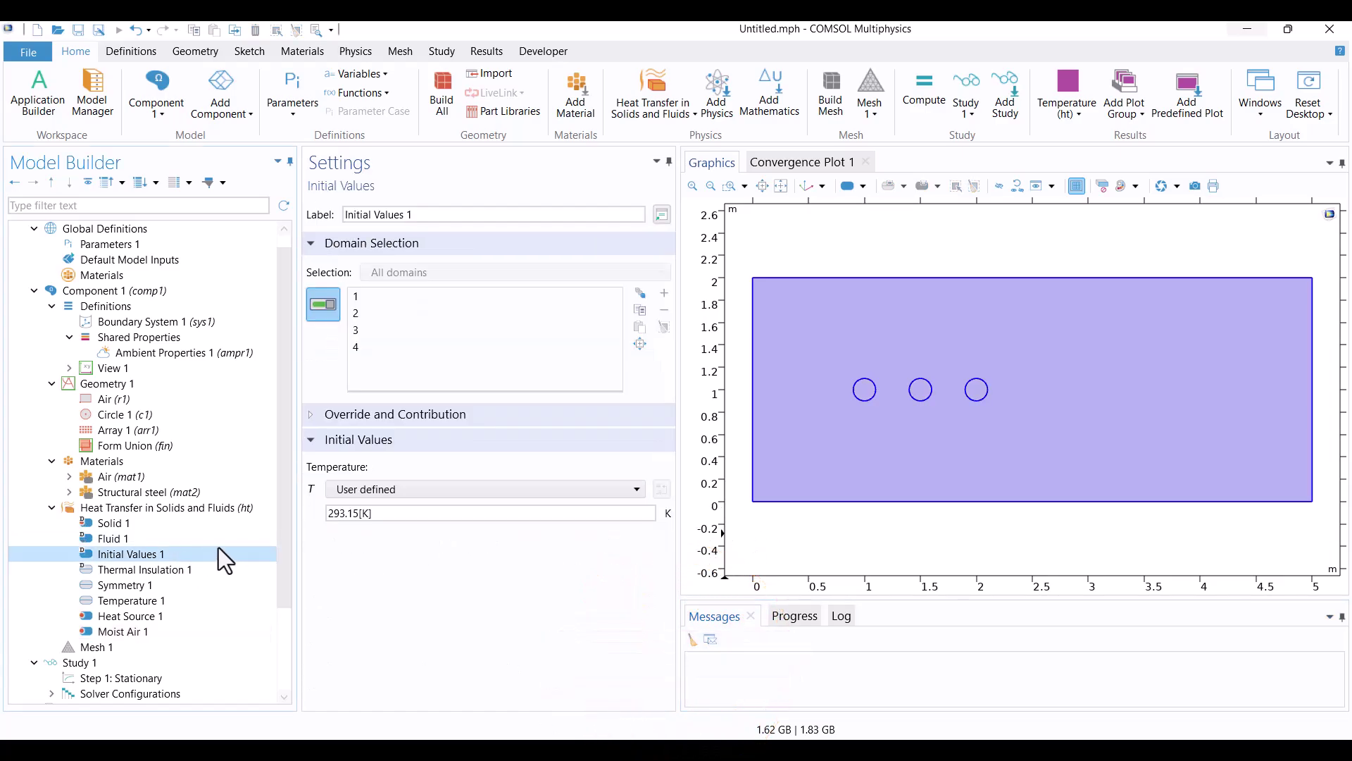
click(344, 488)
click(345, 506)
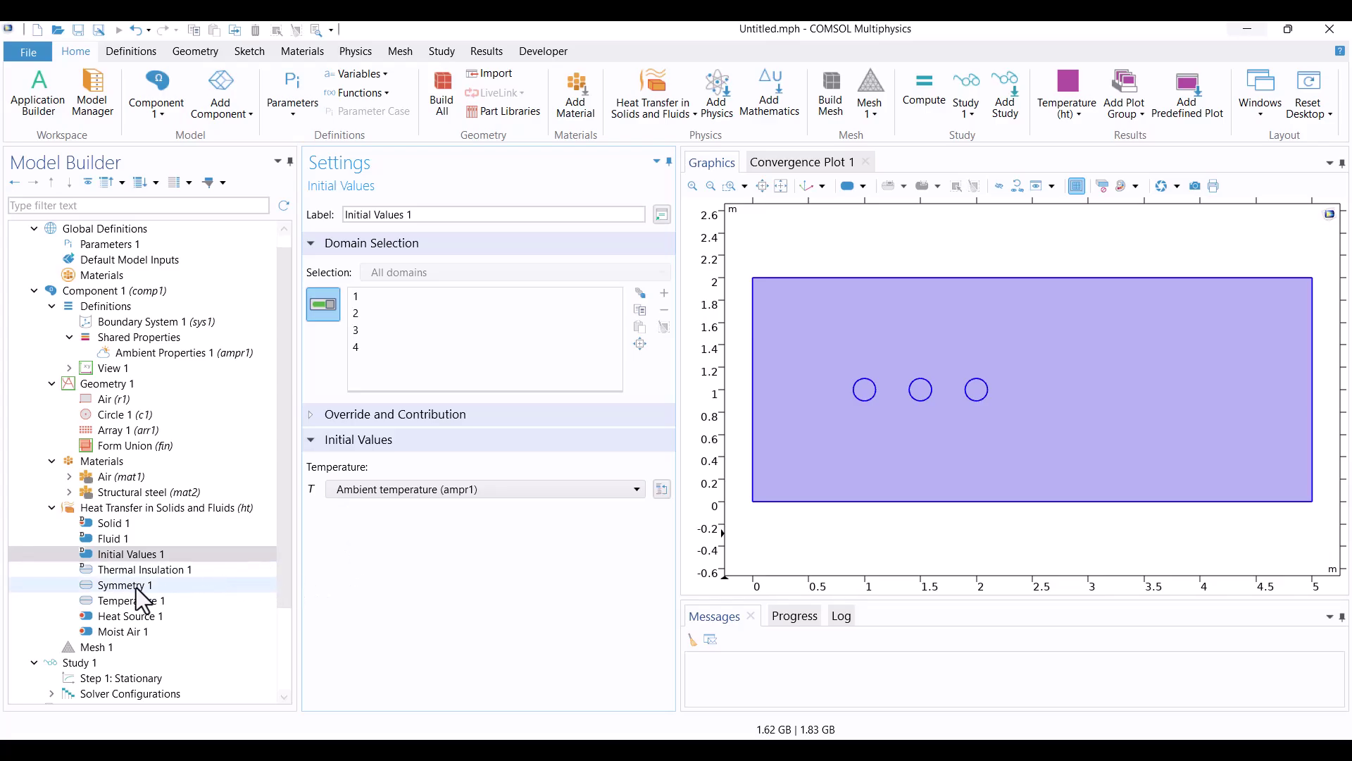
Set the Temperature 1 boundary value T0 to Ambient temperature (ampr1).
click(118, 601)
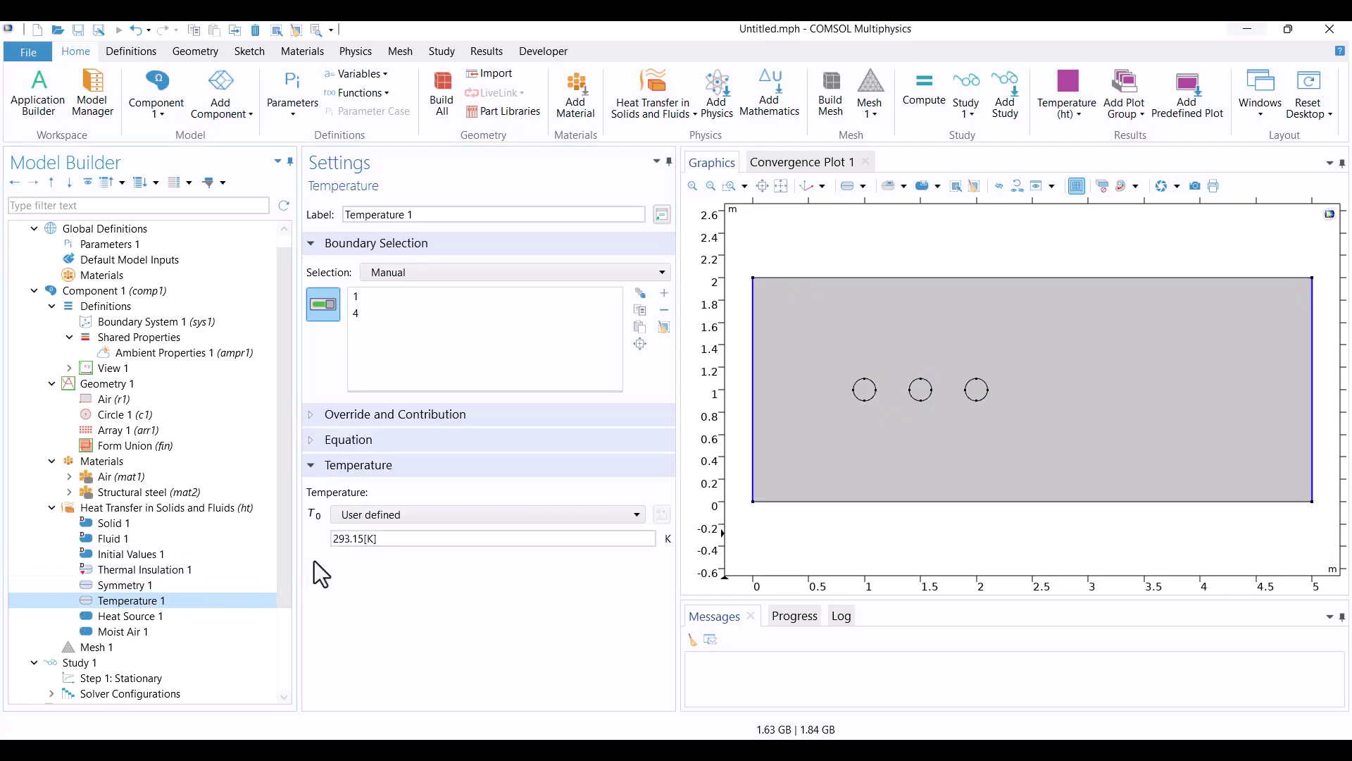
click(487, 515)
click(423, 530)
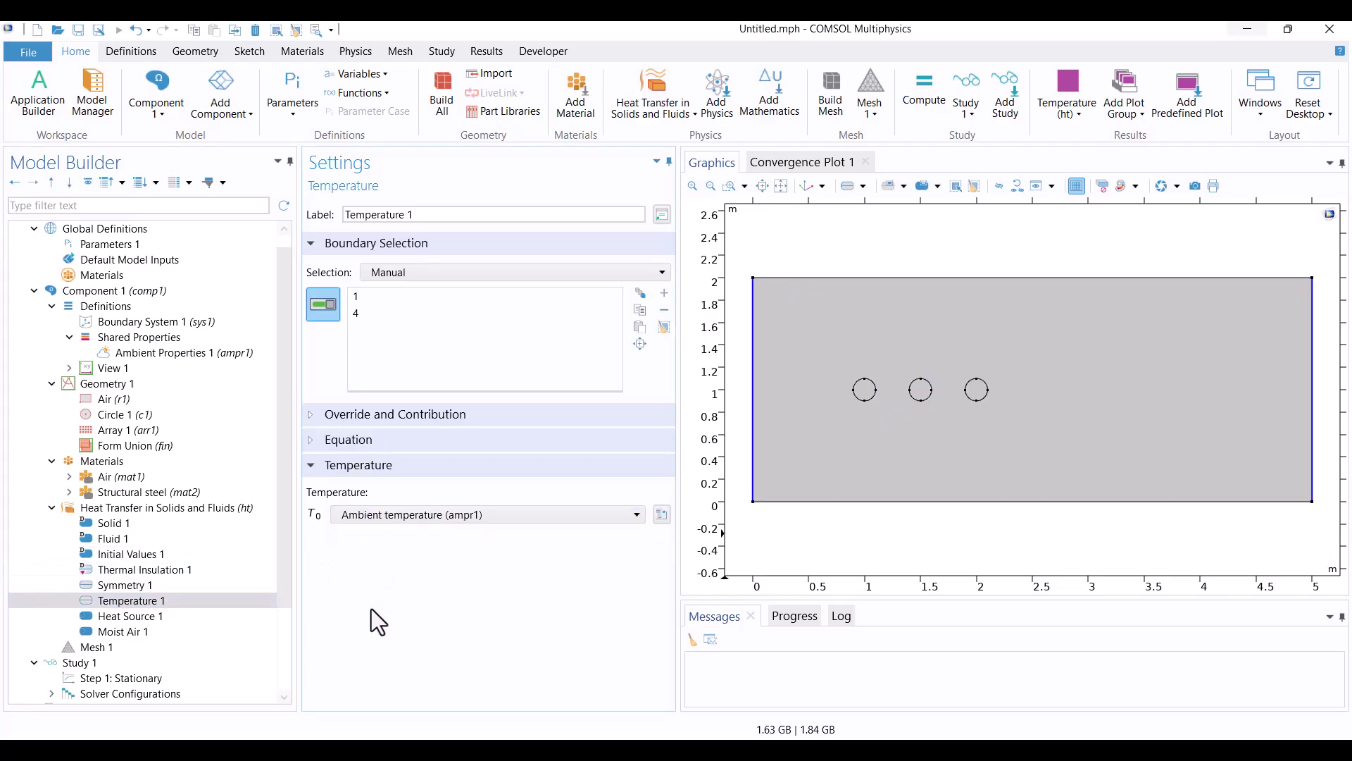
Compute Study 1 to solve the ambient-driven temperature field.
click(109, 660)
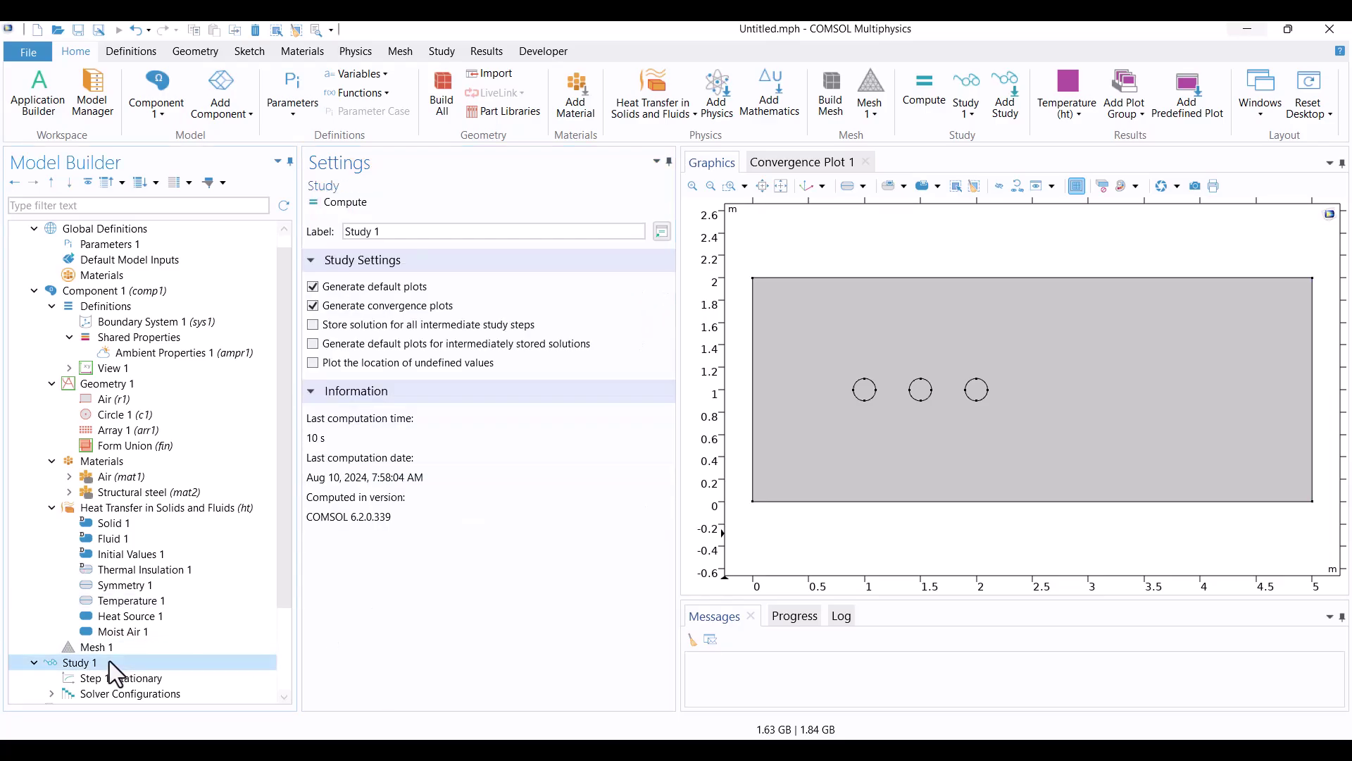
click(328, 204)
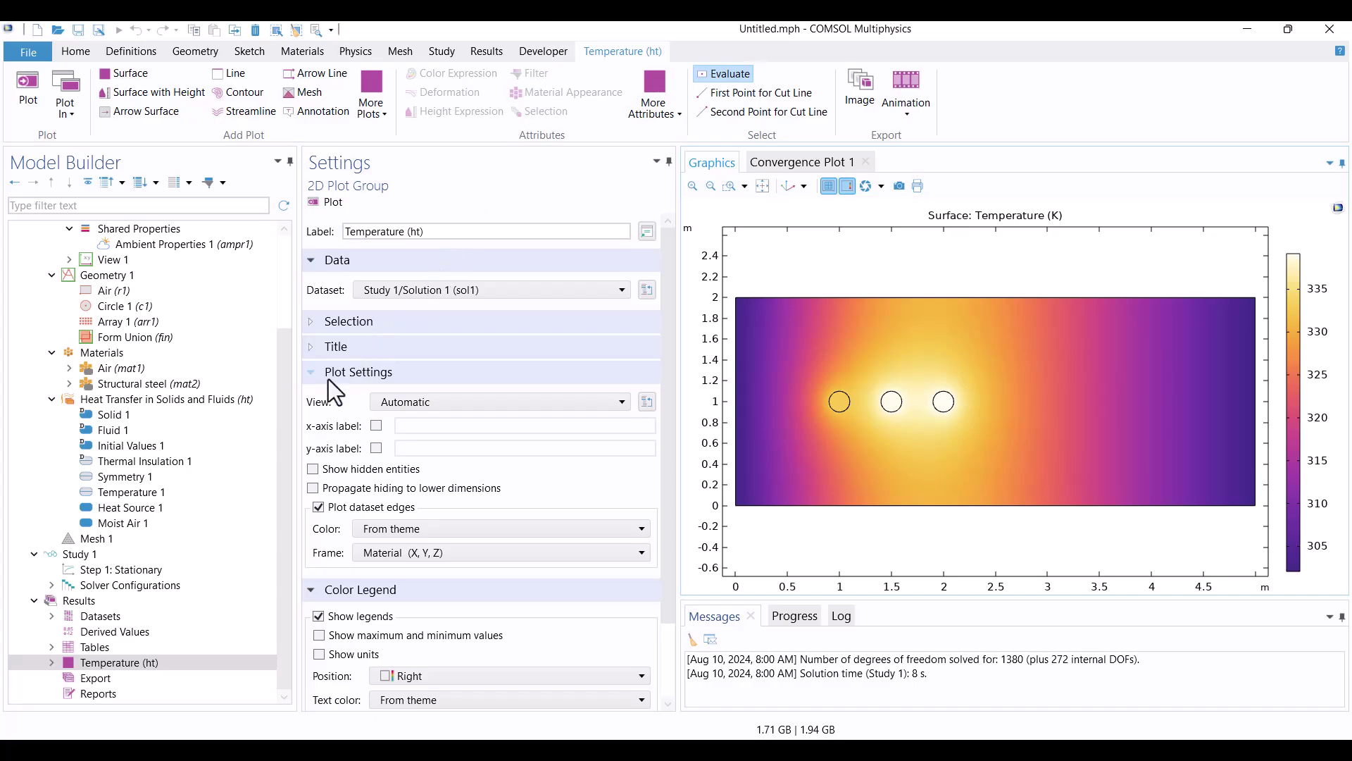
Add a new 2D Plot Group under Results with a Surface plot.
right_click(78, 600)
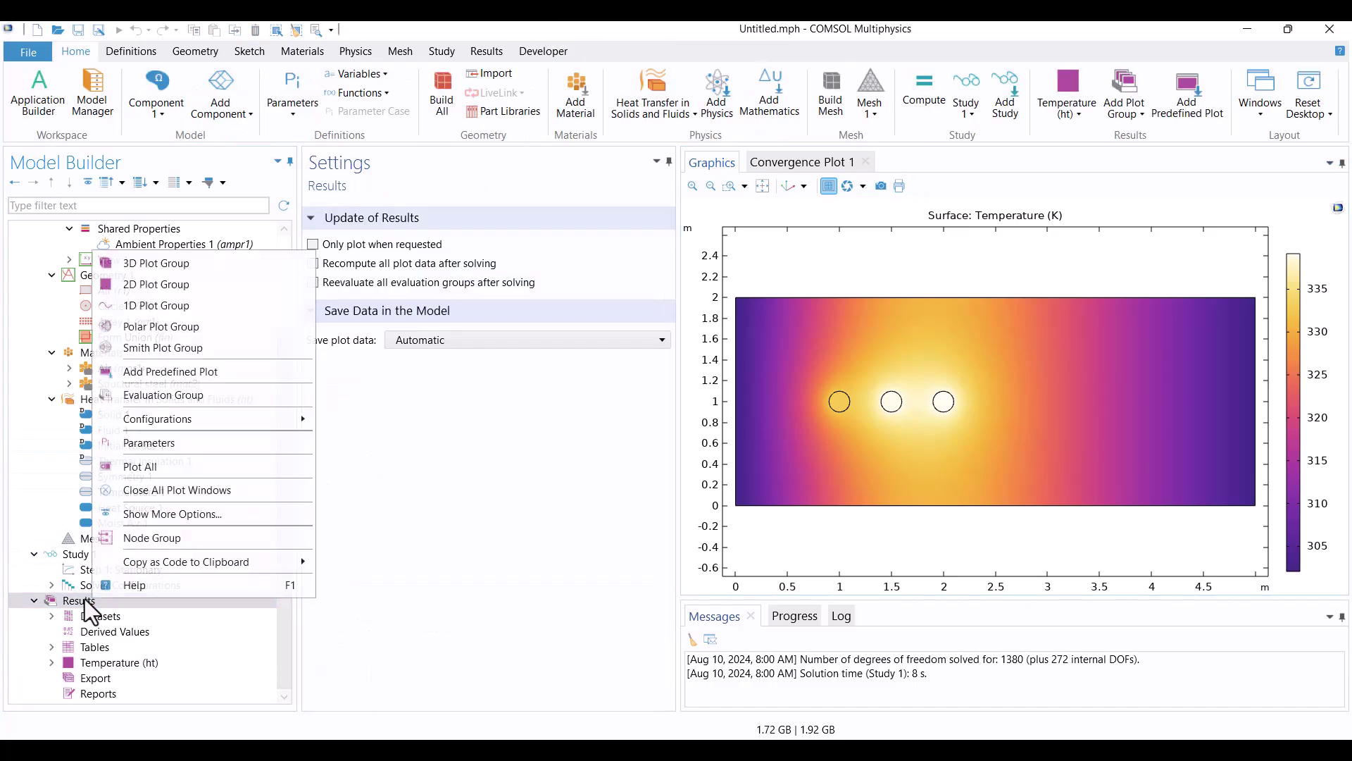
click(156, 283)
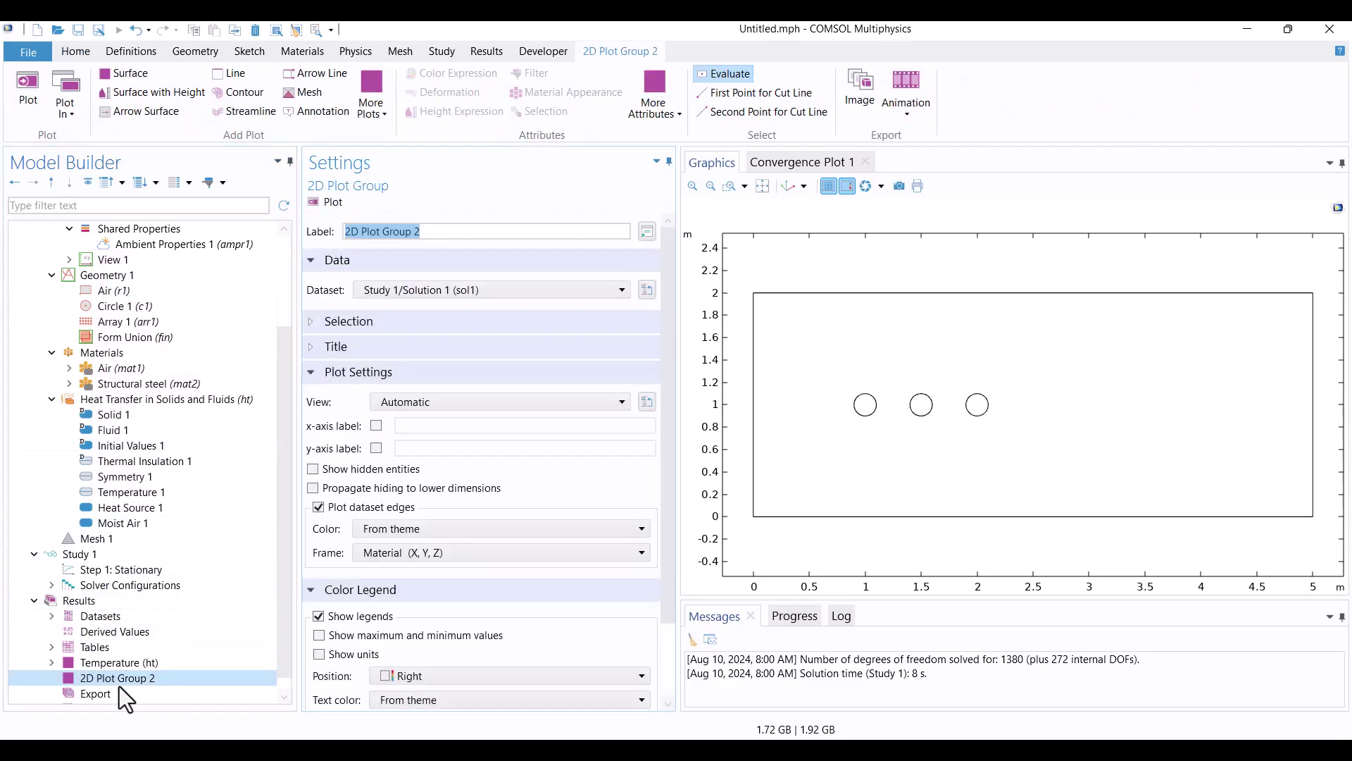
right_click(119, 682)
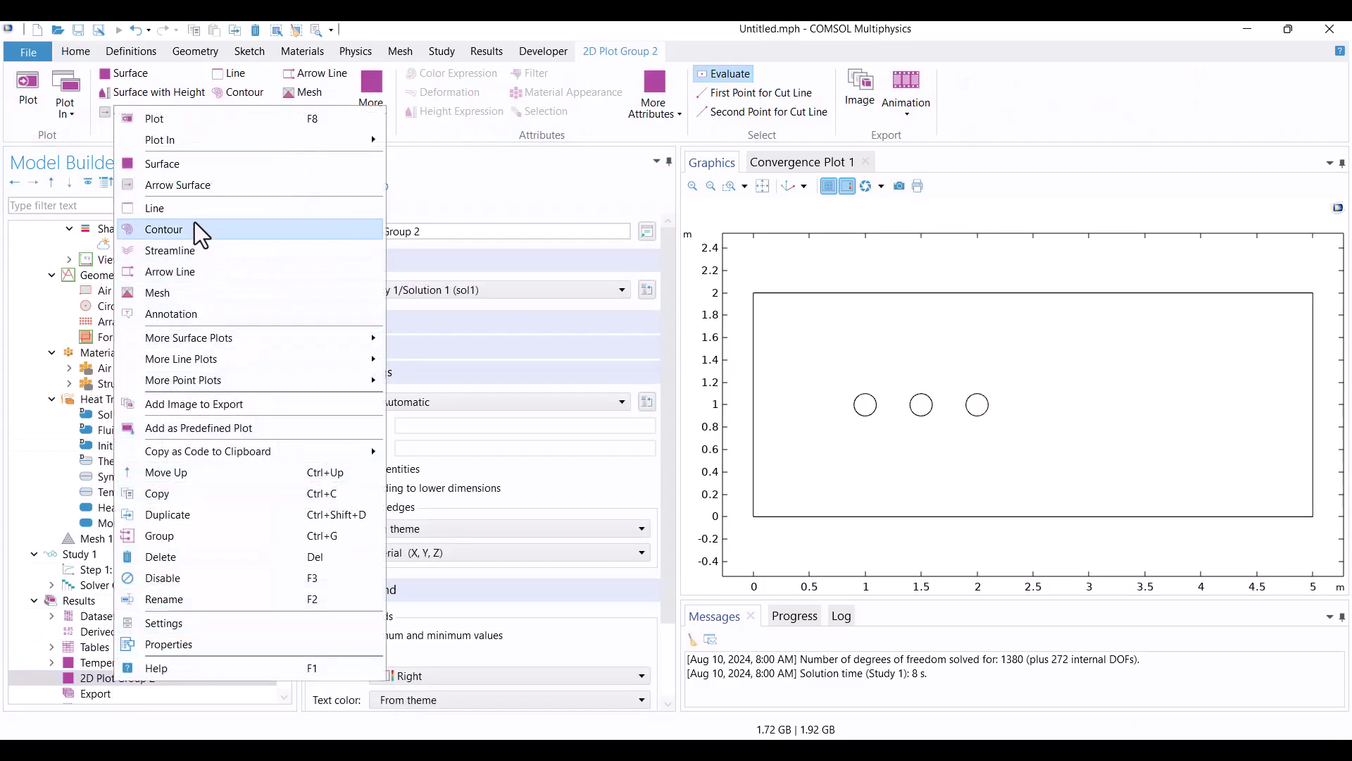
click(162, 163)
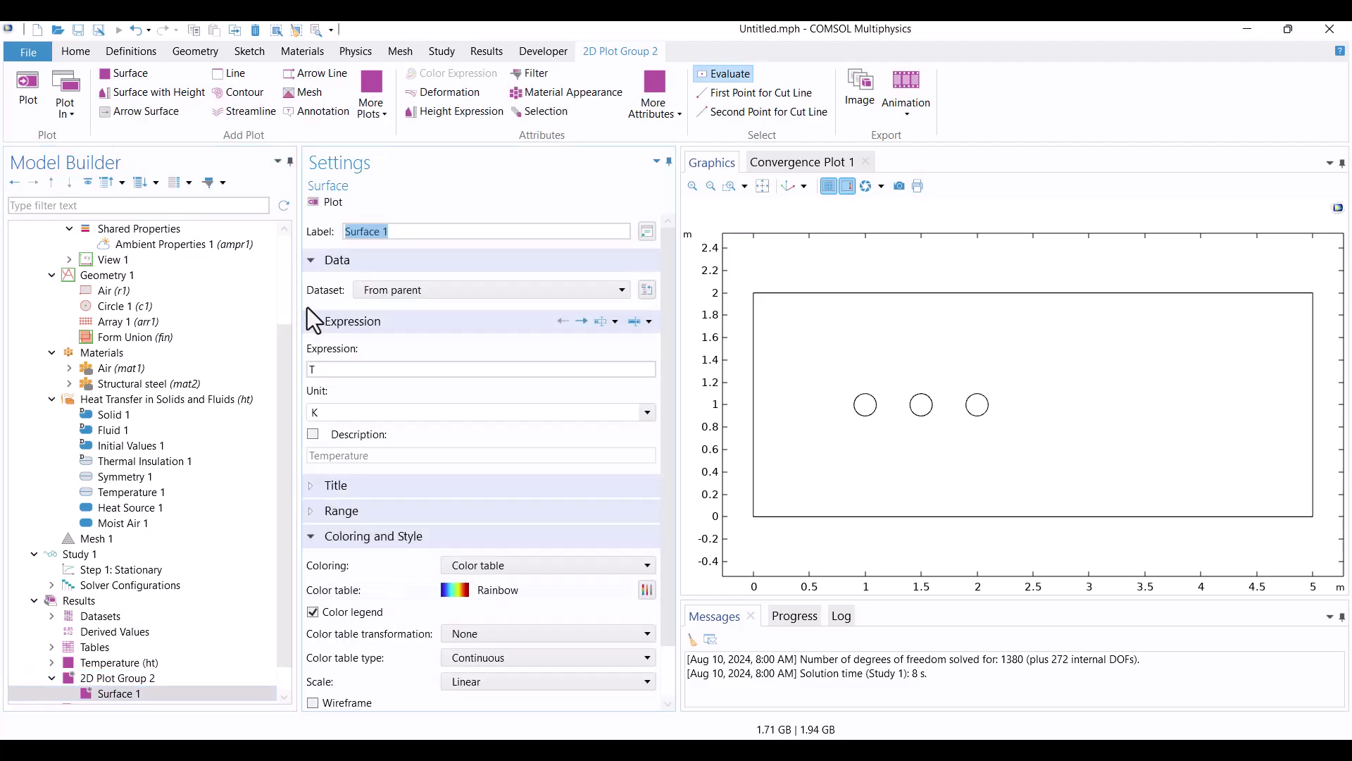
Set the surface expression to relative humidity ht.phi from the moist air variables and plot it.
click(649, 321)
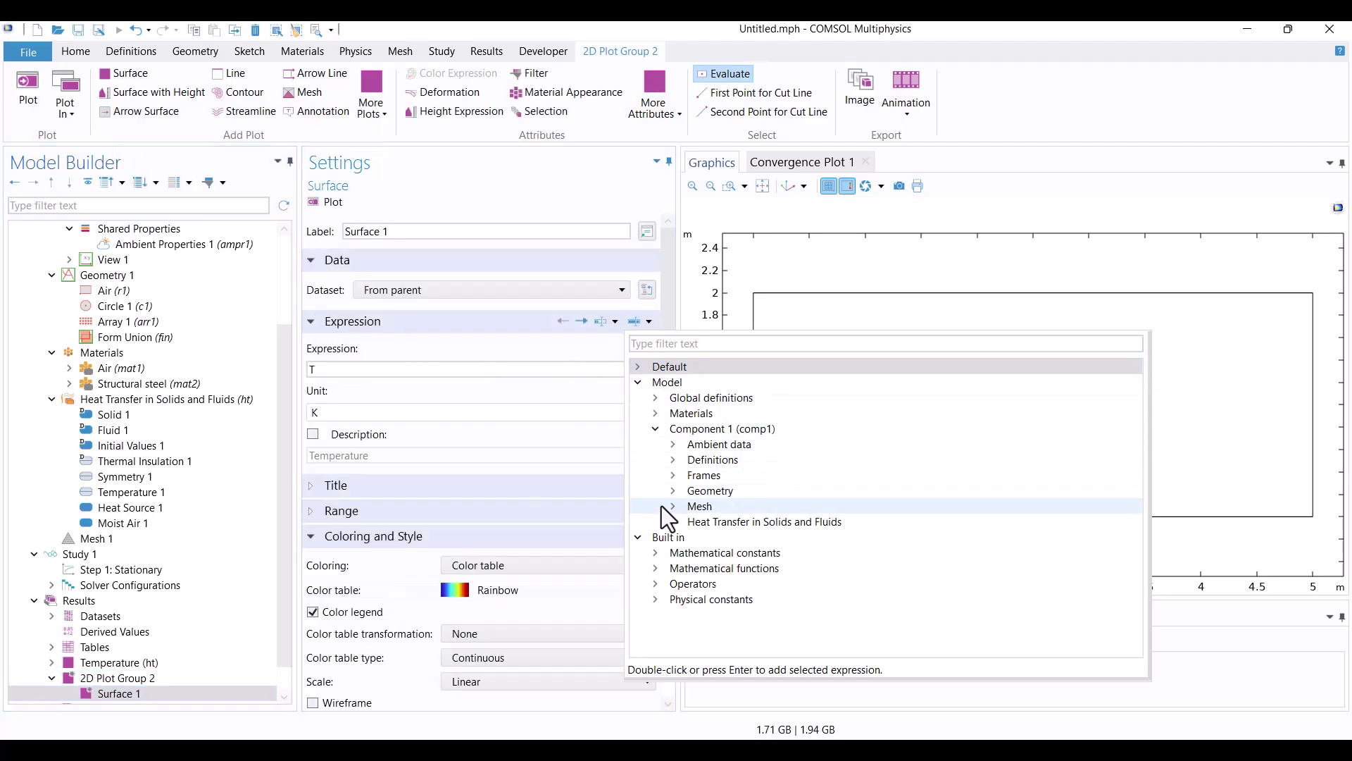
click(676, 523)
scroll(679, 519, down, 2)
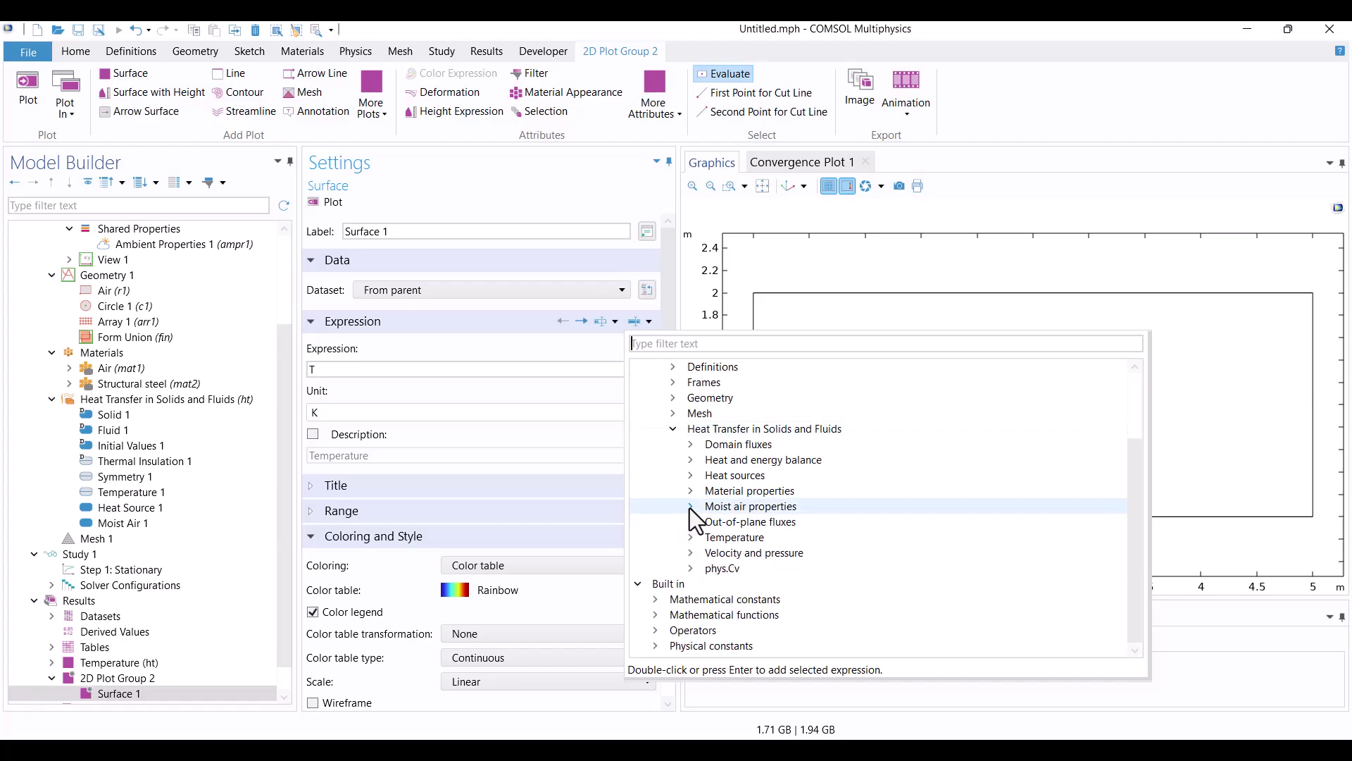
click(691, 508)
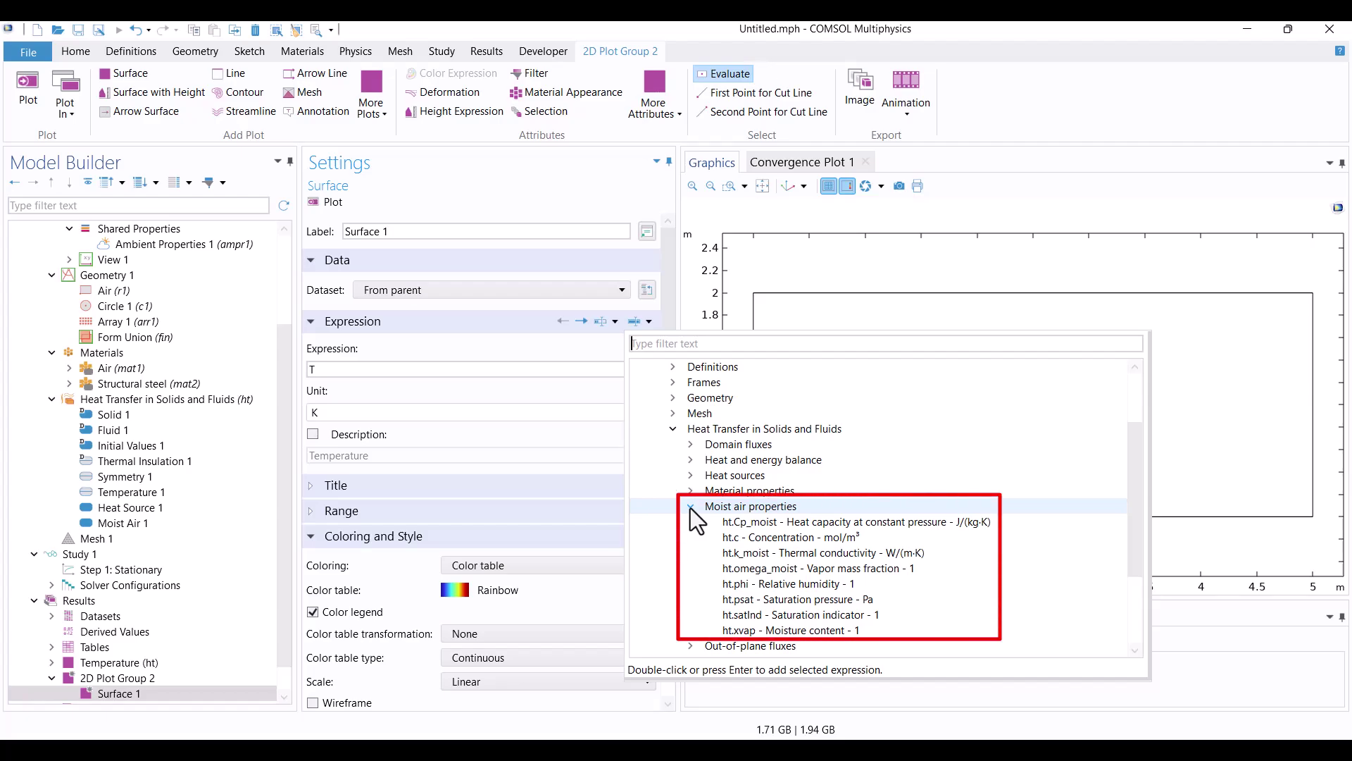
double_click(731, 584)
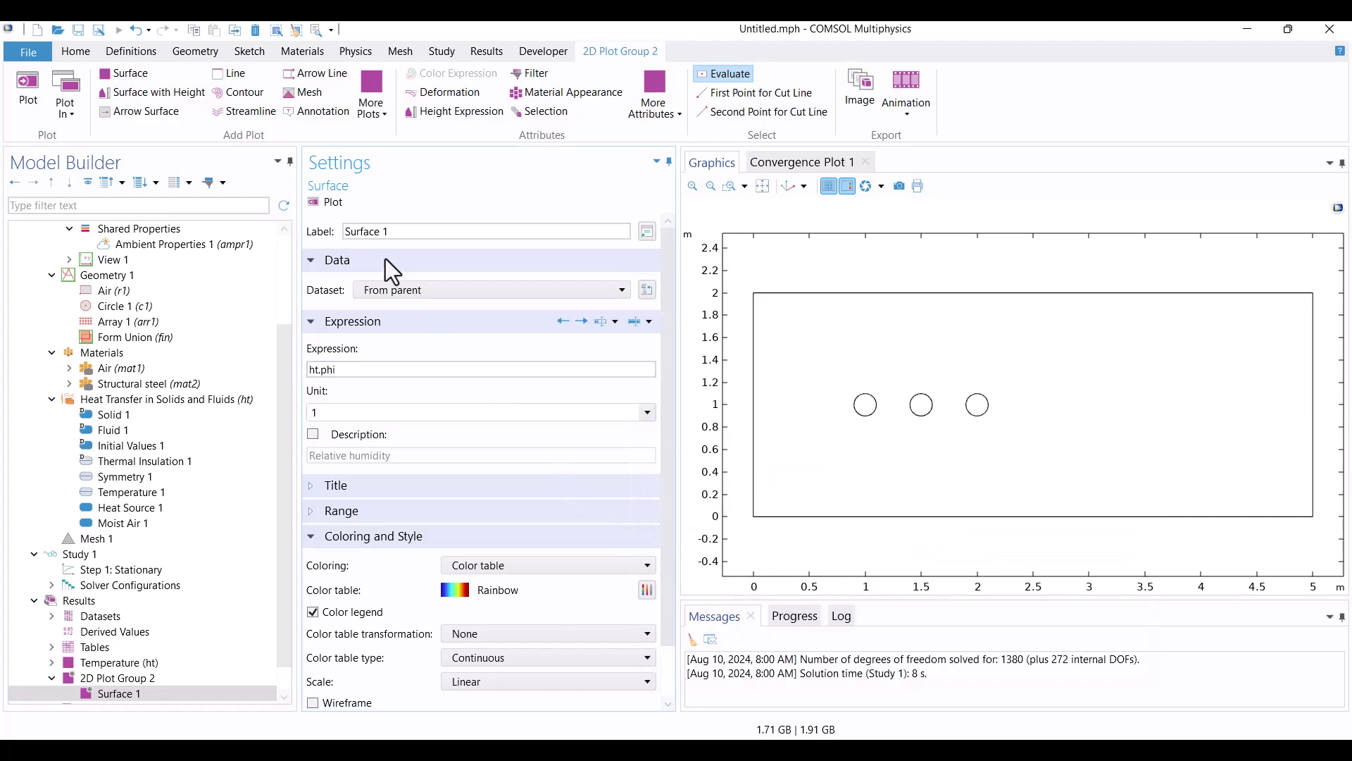
click(333, 202)
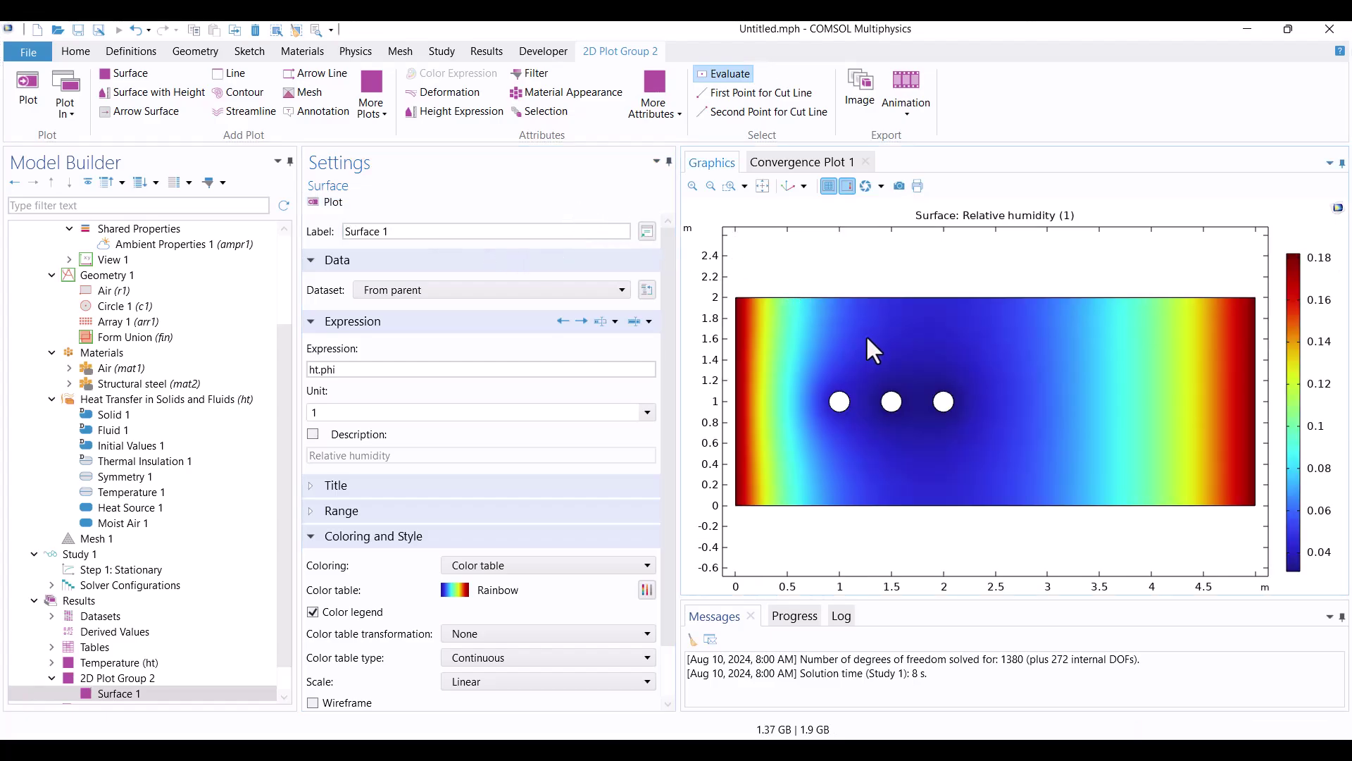
Evaluate relative humidity at several points across the domain toward the right edge.
click(865, 335)
click(998, 361)
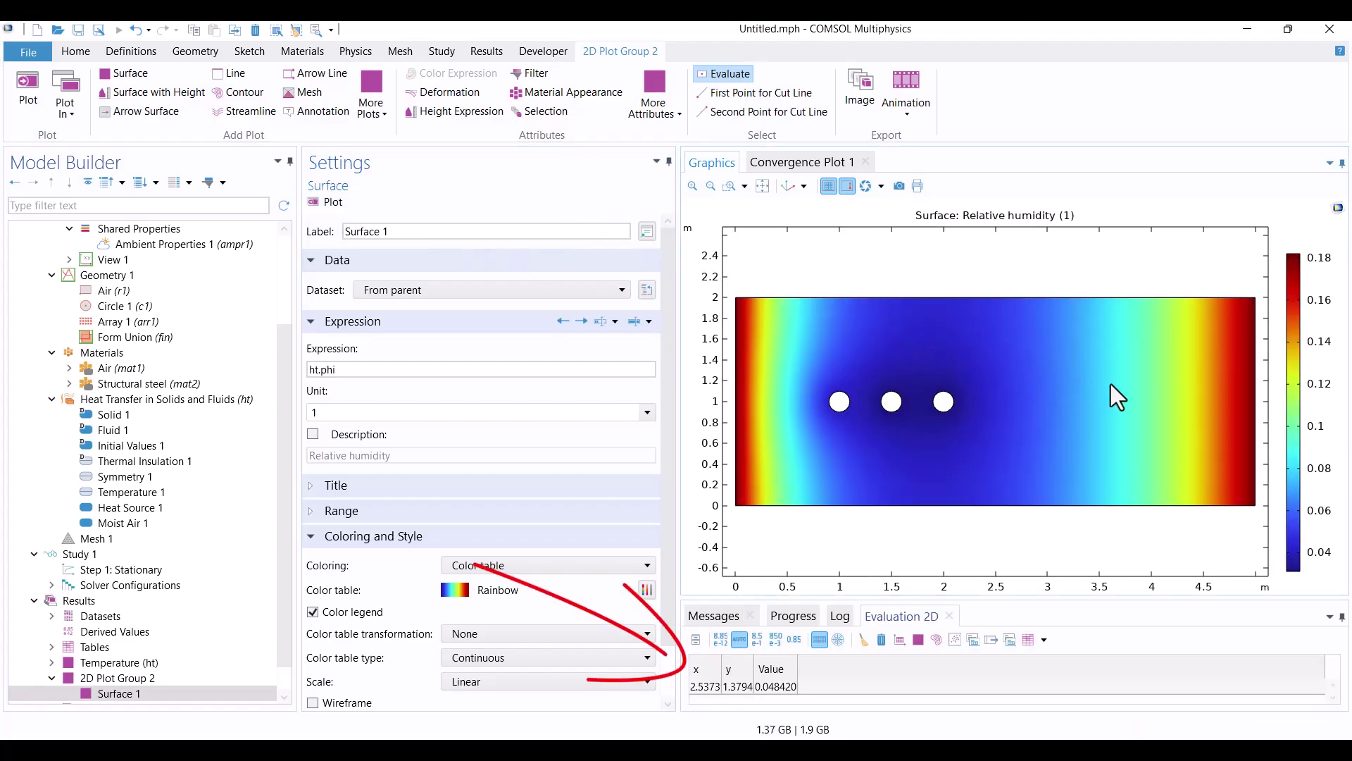
click(1127, 399)
click(1229, 396)
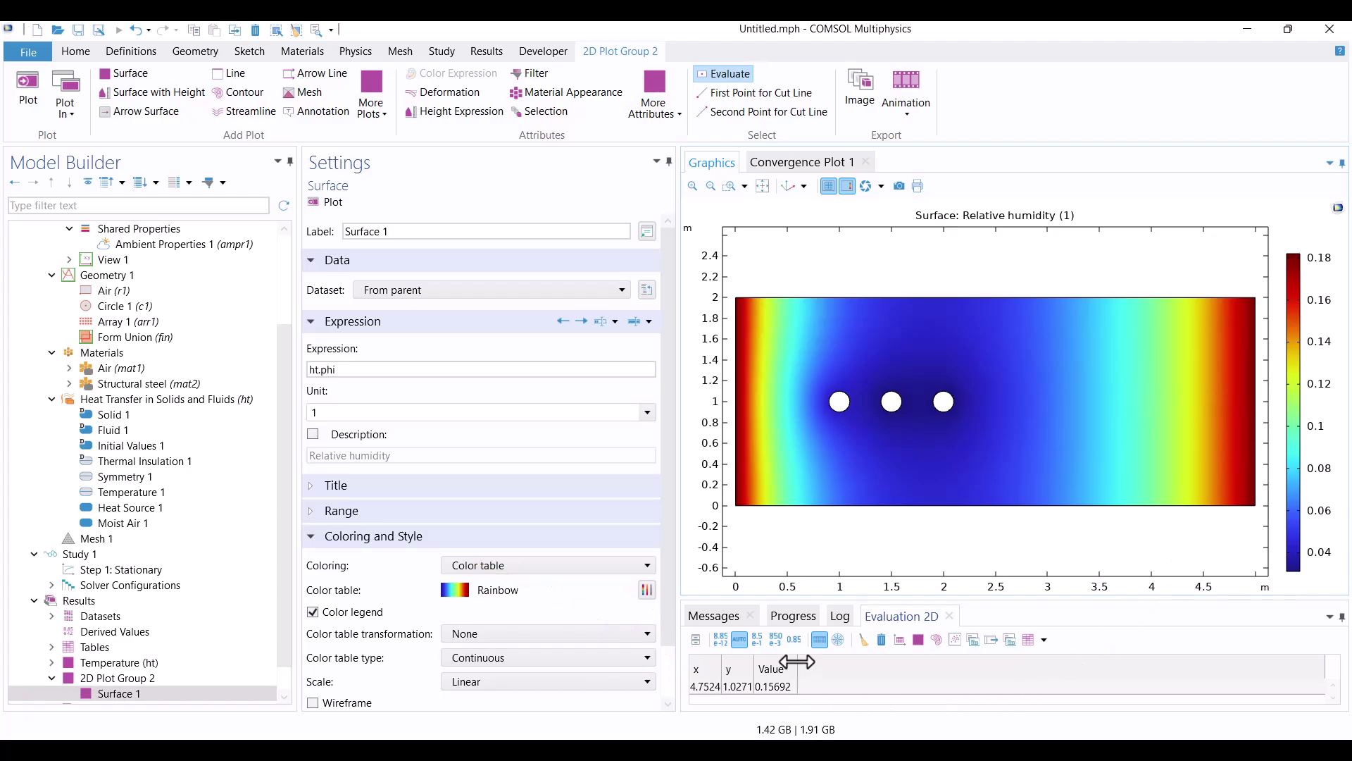
click(796, 277)
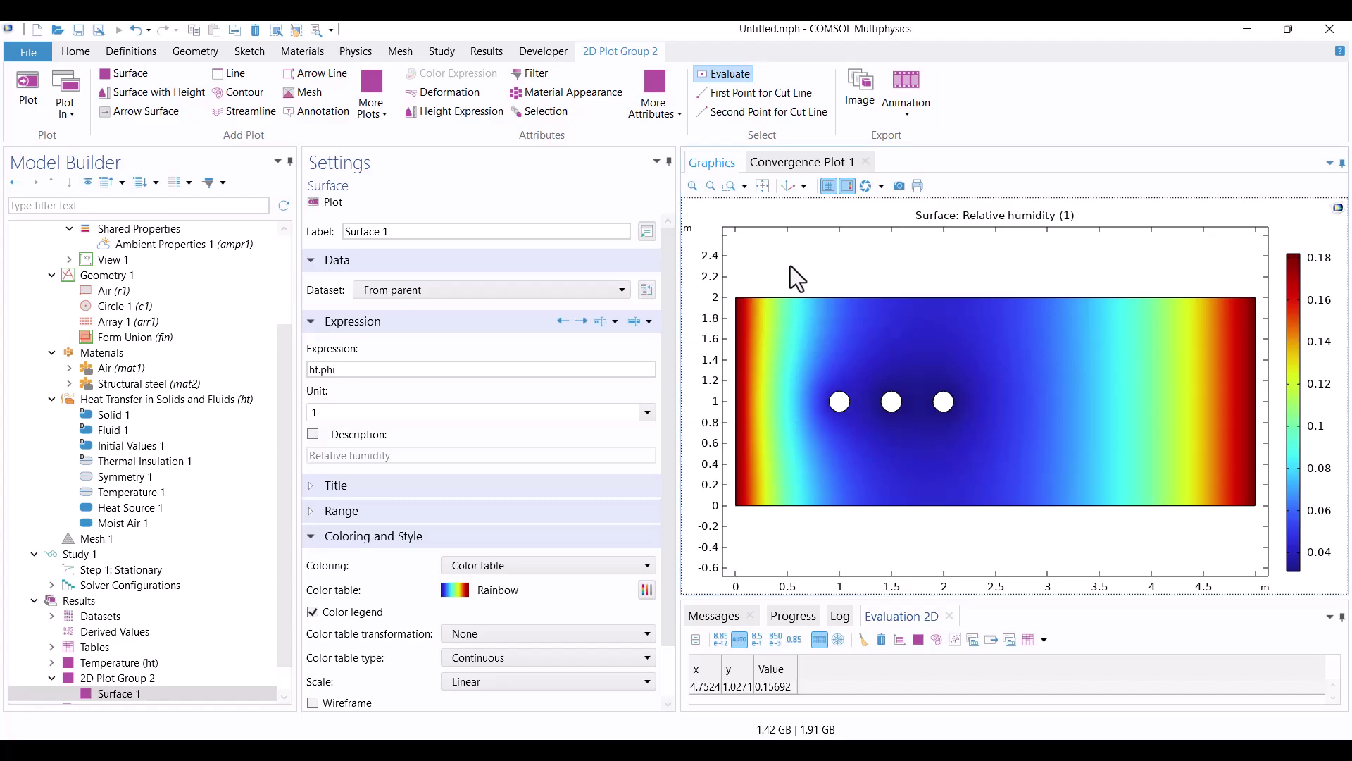
Add another 2D Plot Group under Results with a Surface plot.
click(78, 600)
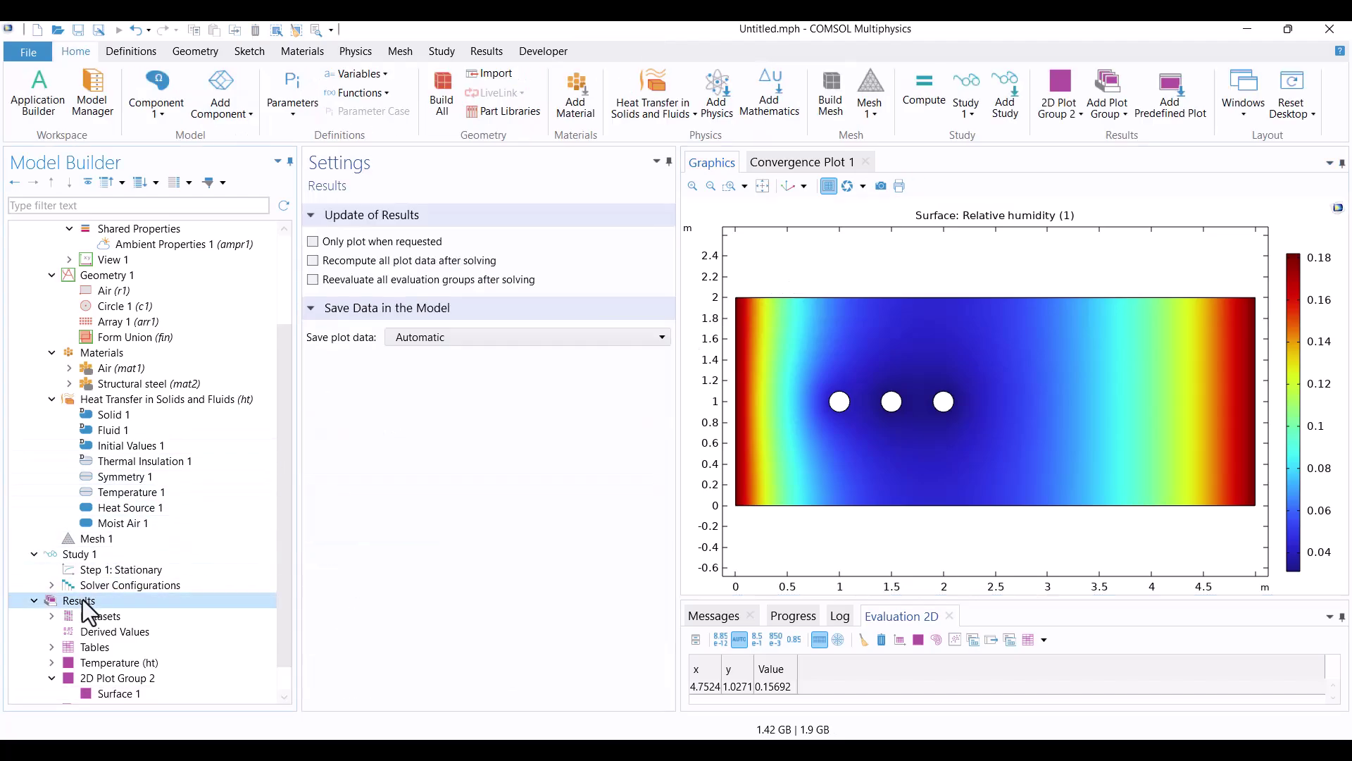
right_click(85, 607)
click(133, 286)
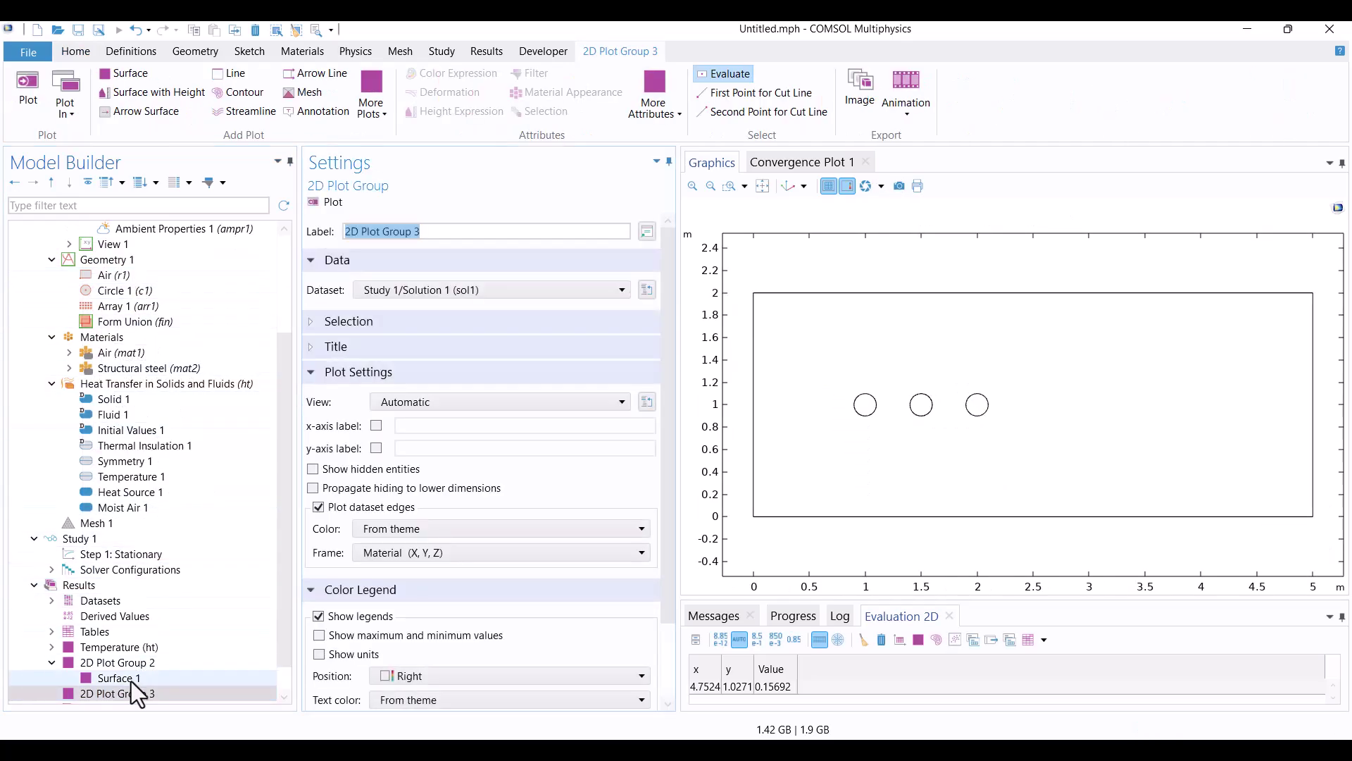
right_click(125, 693)
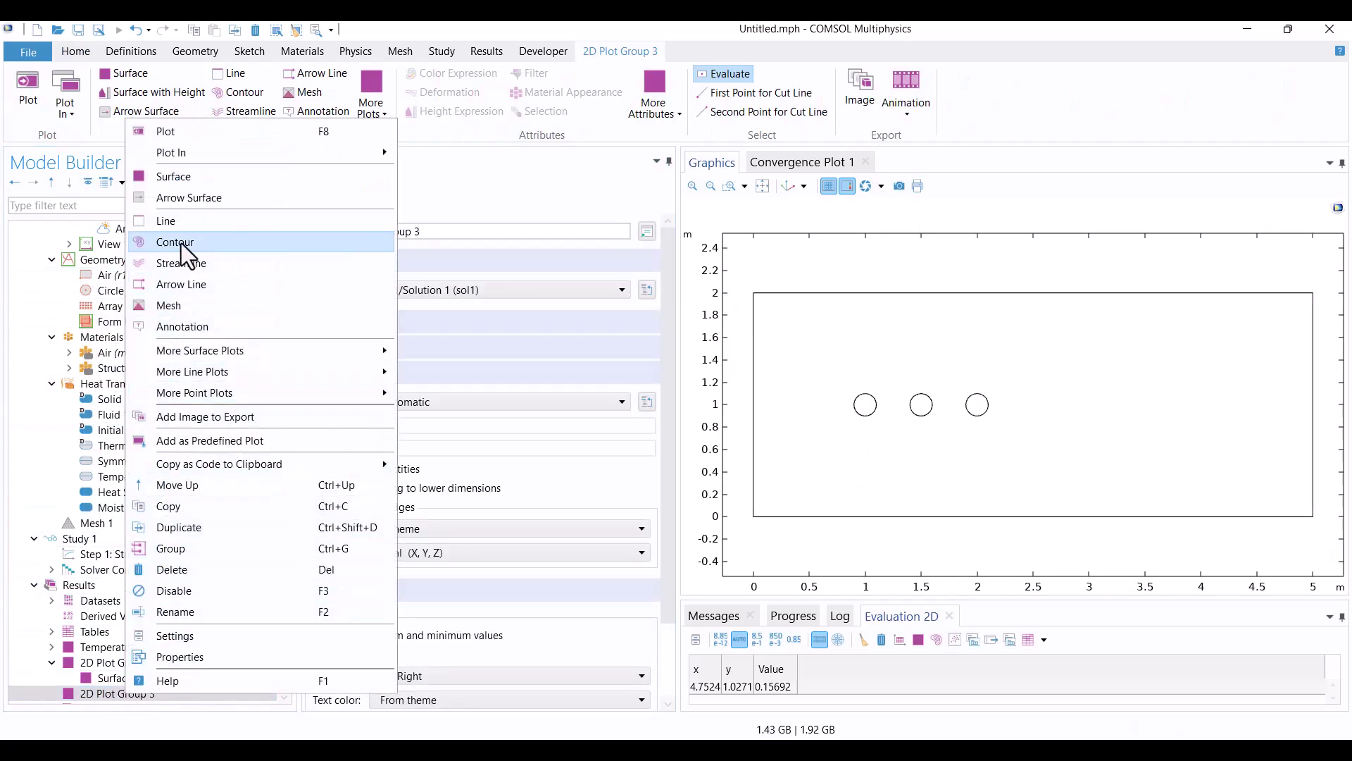
click(194, 181)
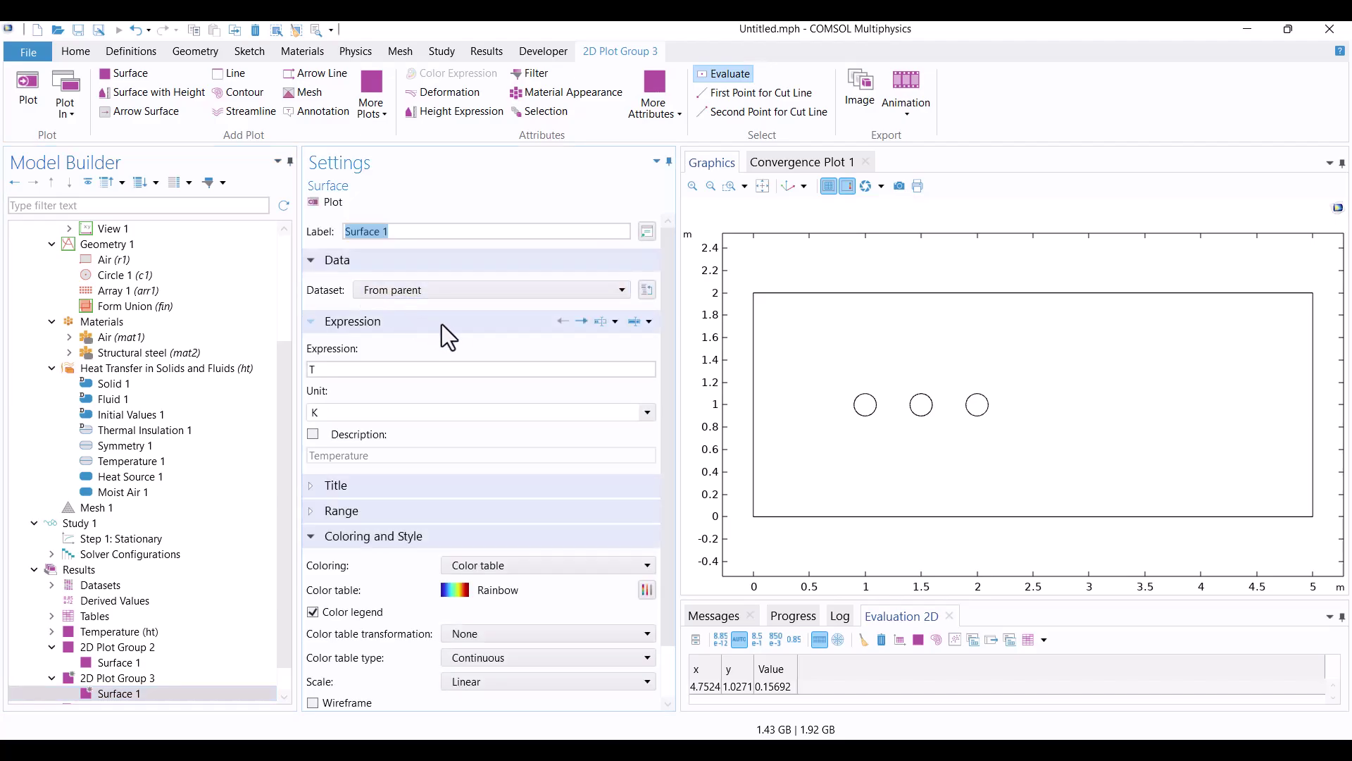
Set the surface expression to dew-point temperature ht.T_dp and plot it.
click(648, 321)
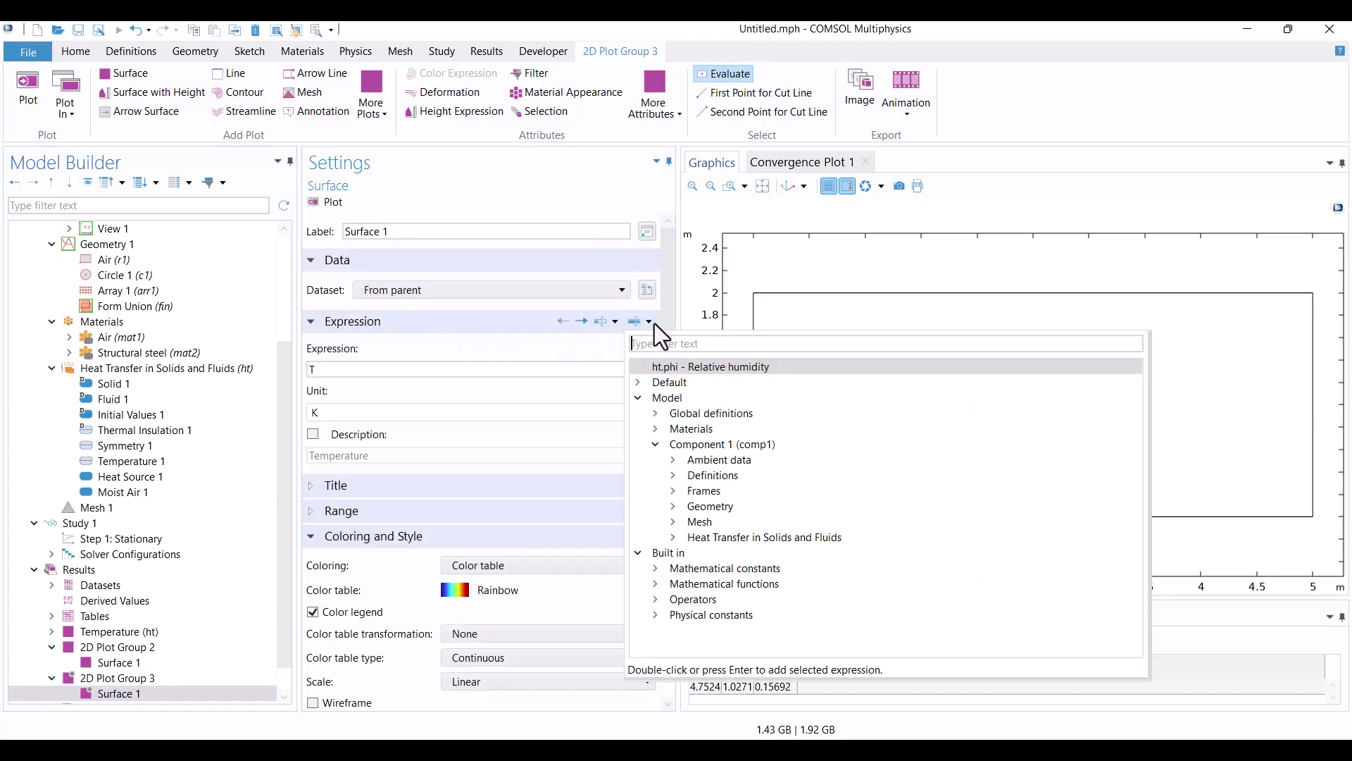
click(672, 537)
scroll(670, 536, down, 2)
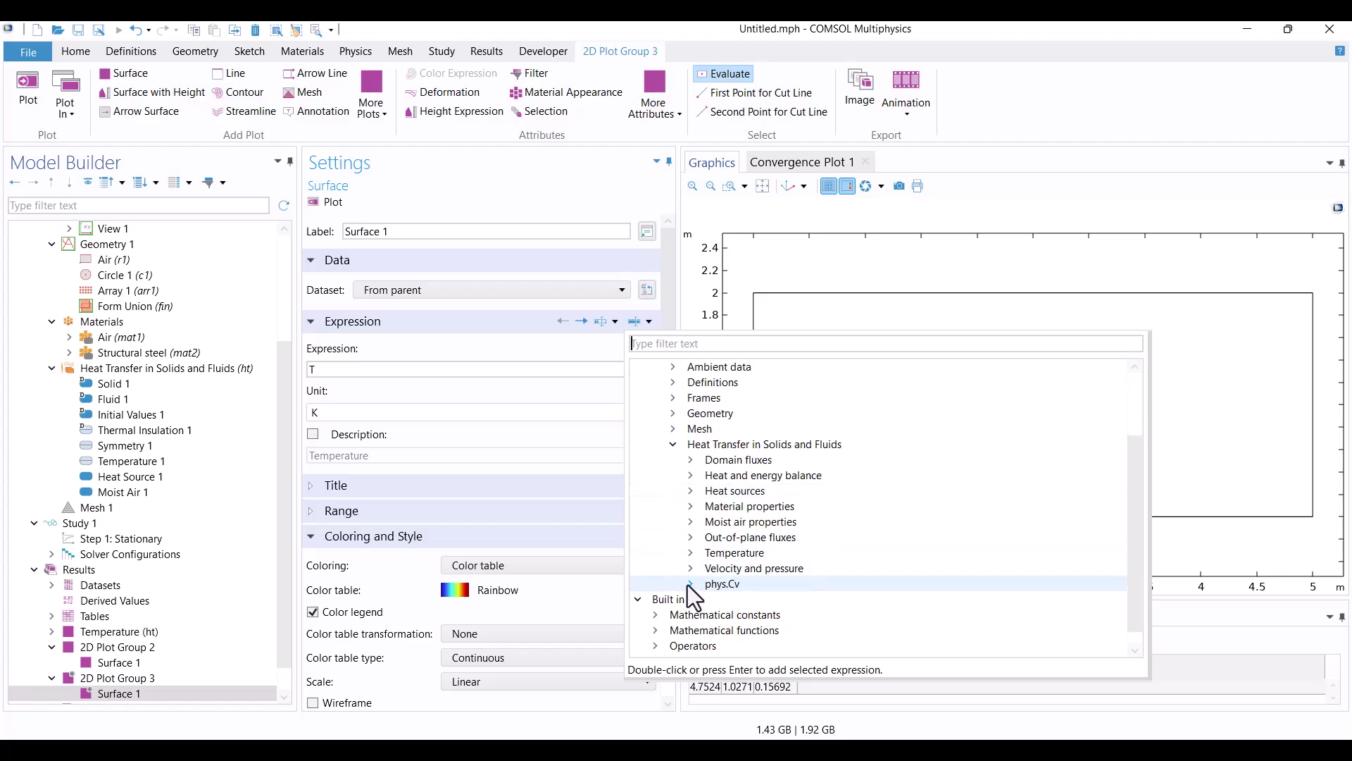
click(690, 585)
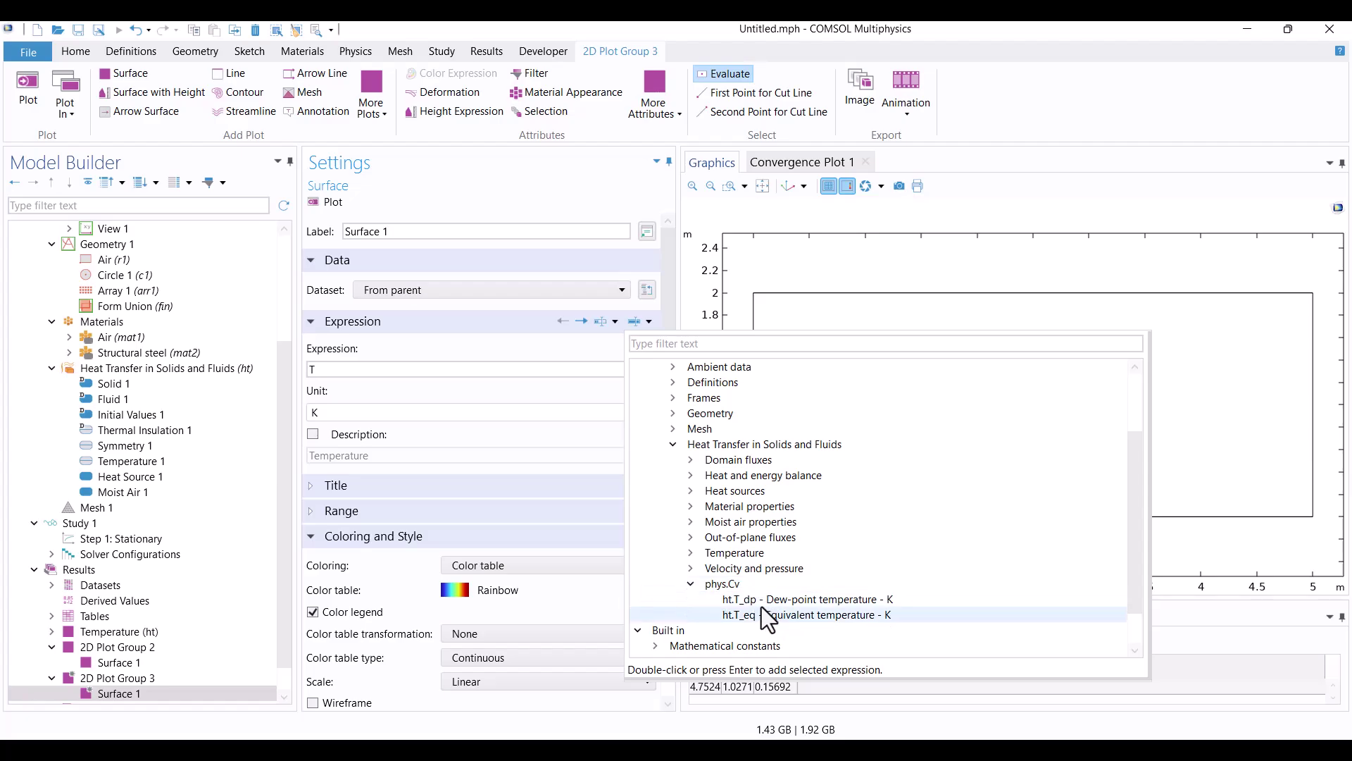
click(707, 598)
double_click(706, 598)
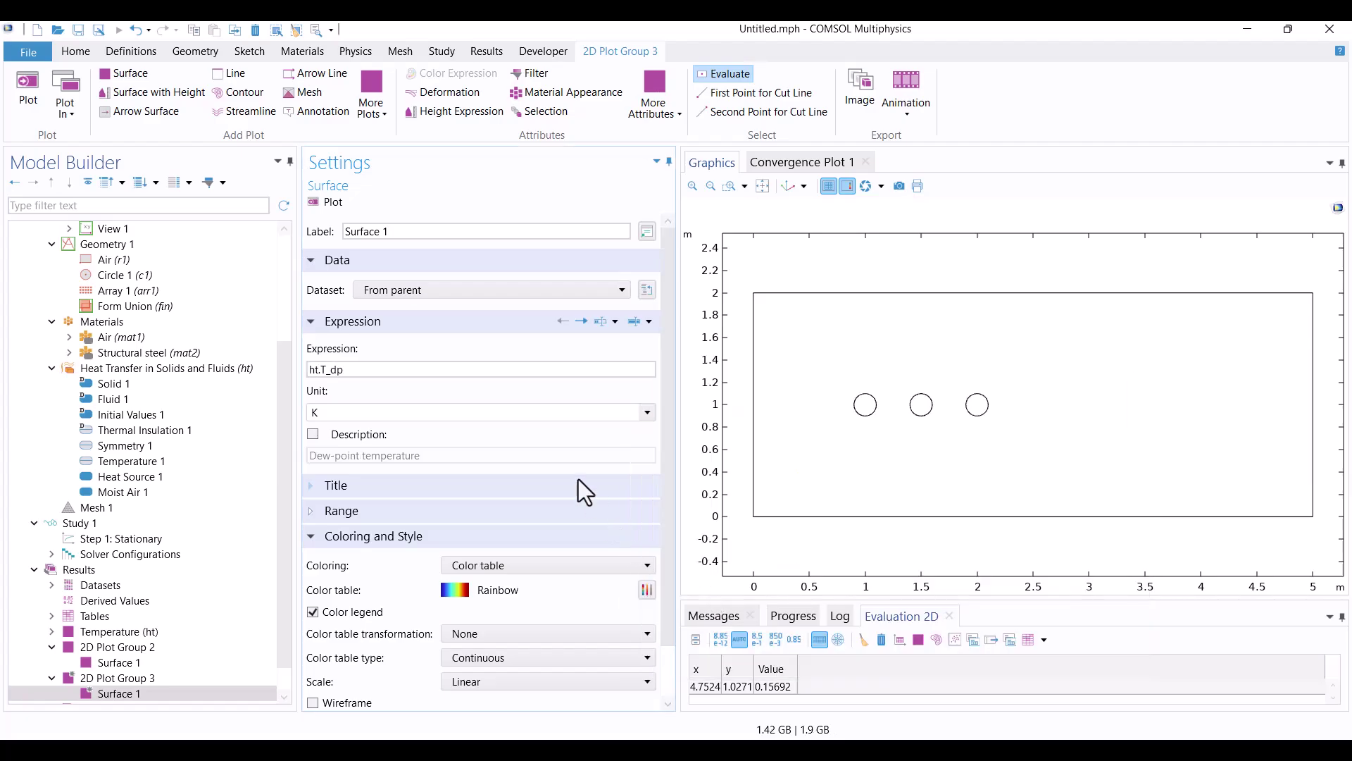
click(328, 202)
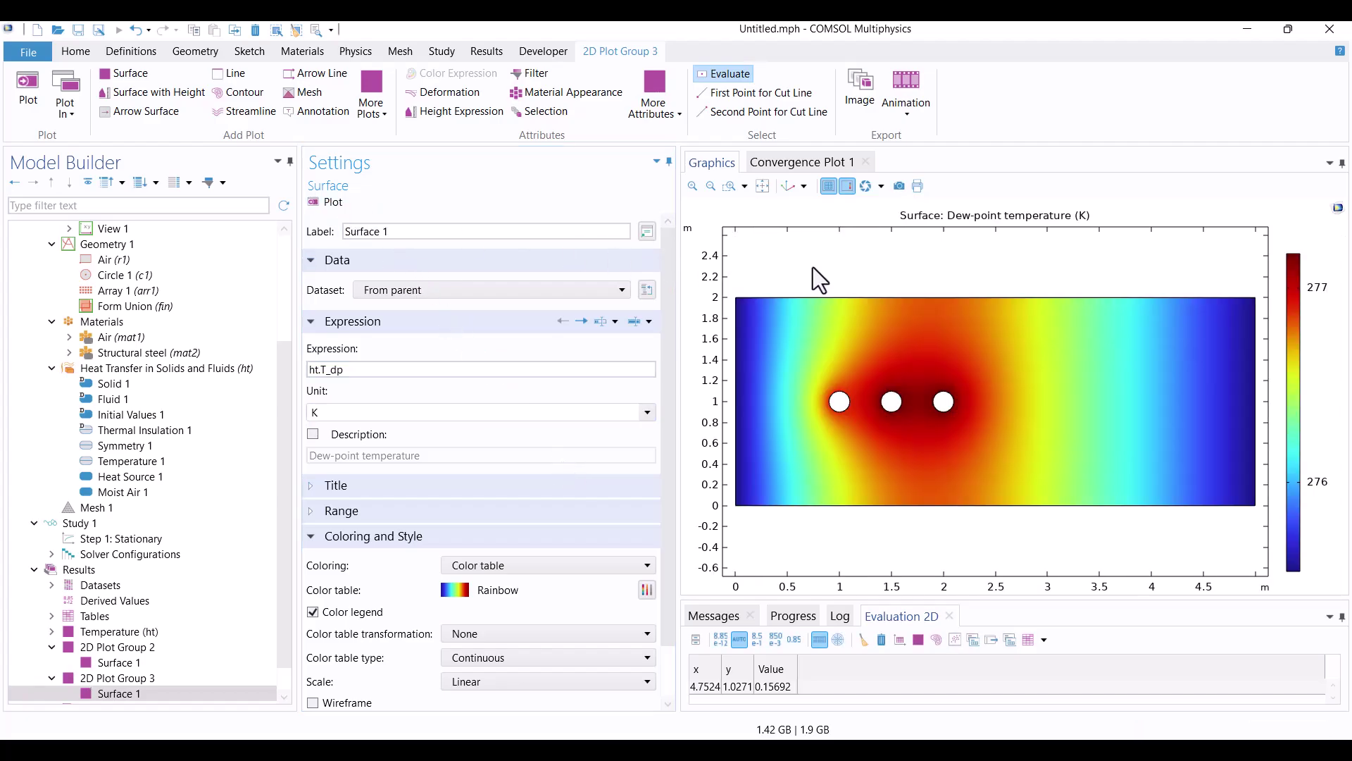
Change the plot unit to degC and redraw the dew-point temperature plot.
click(646, 412)
click(423, 548)
click(324, 206)
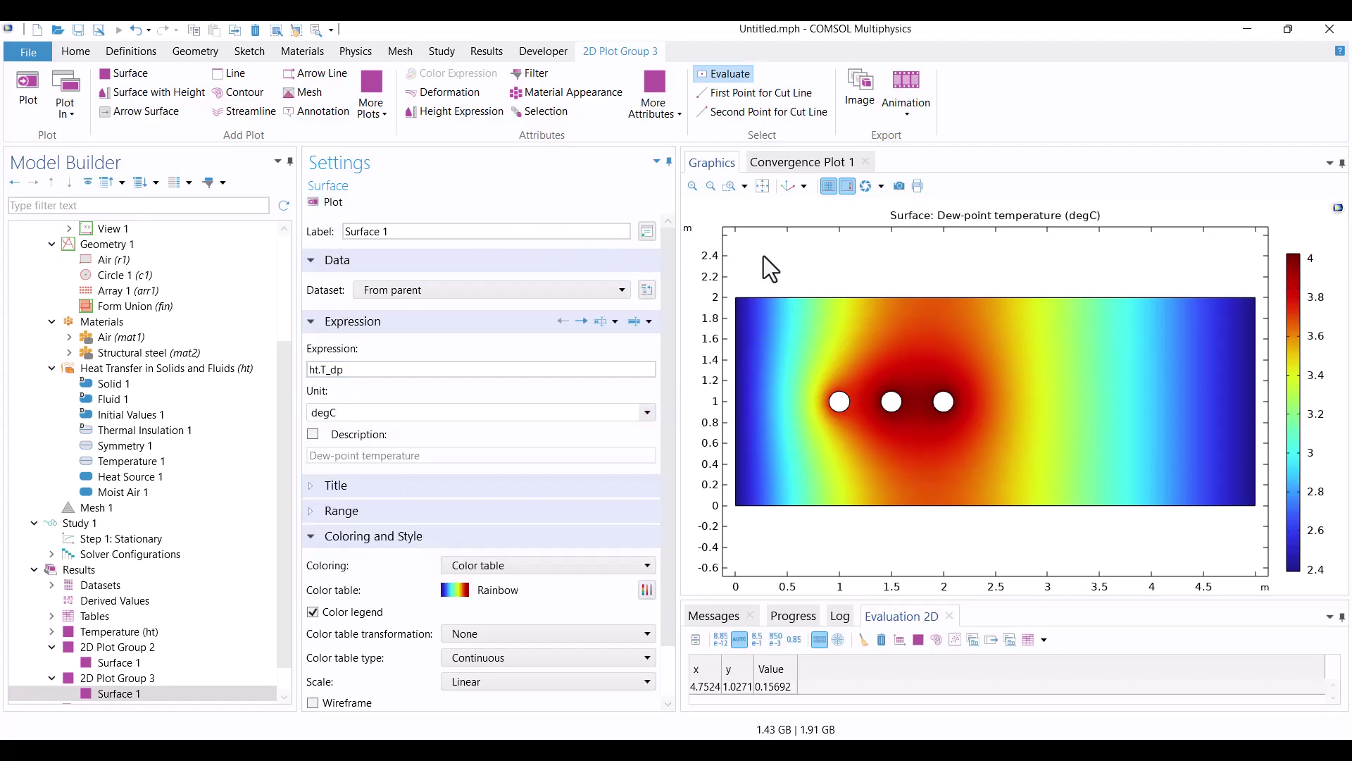